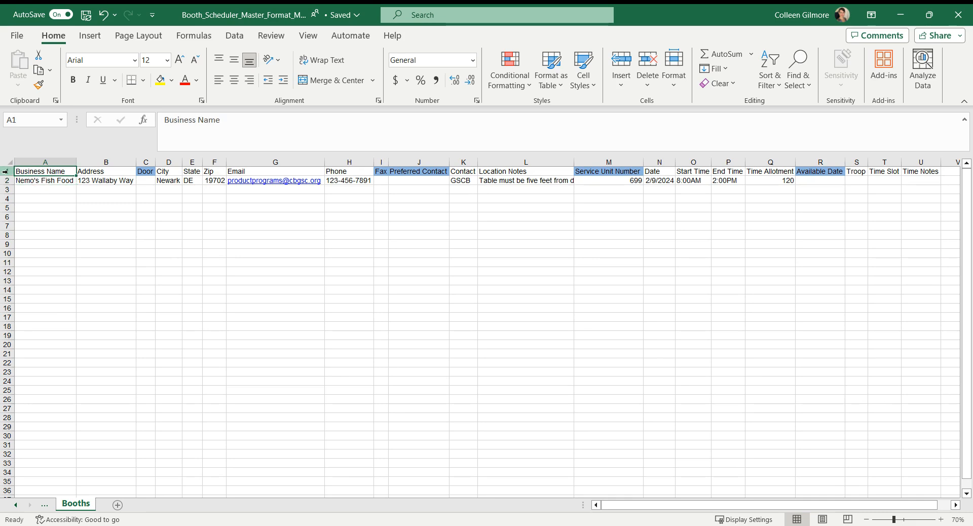
# - Review the sample booth entry in row 2 across its fields from Business Name to Location Notes
pyautogui.click(36, 188)
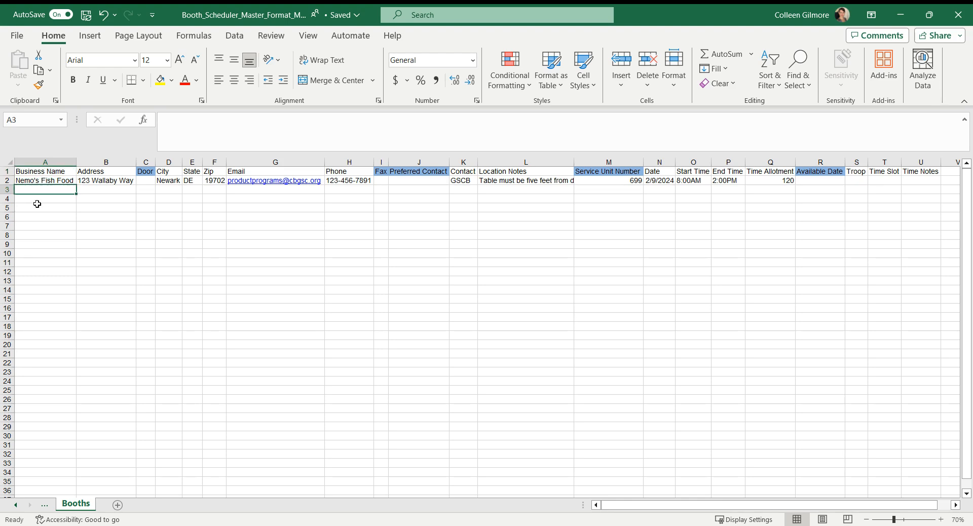
pyautogui.press('Up')
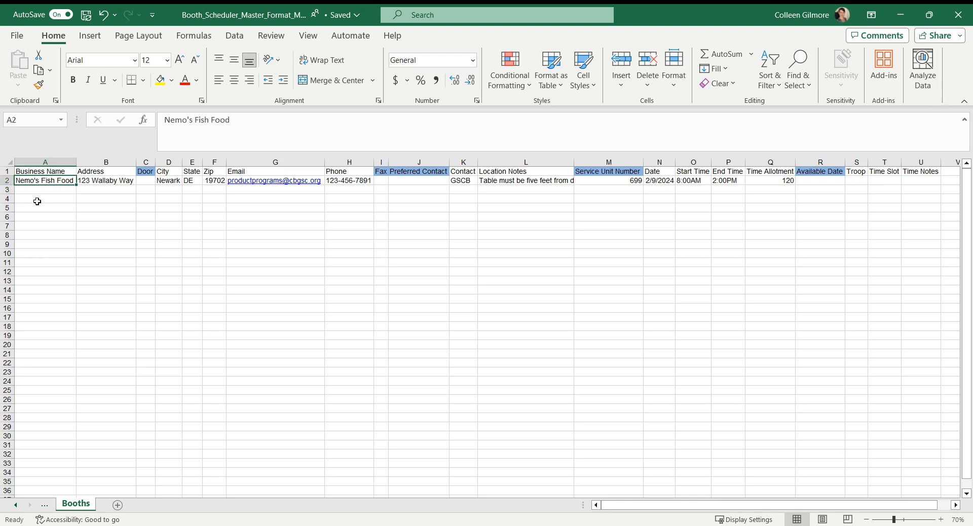
pyautogui.press('Right')
pyautogui.press('Right')
pyautogui.press('Right')
pyautogui.press('Right')
pyautogui.press('Right')
pyautogui.press('Right')
pyautogui.press('Right')
pyautogui.press('Right')
pyautogui.press('Right')
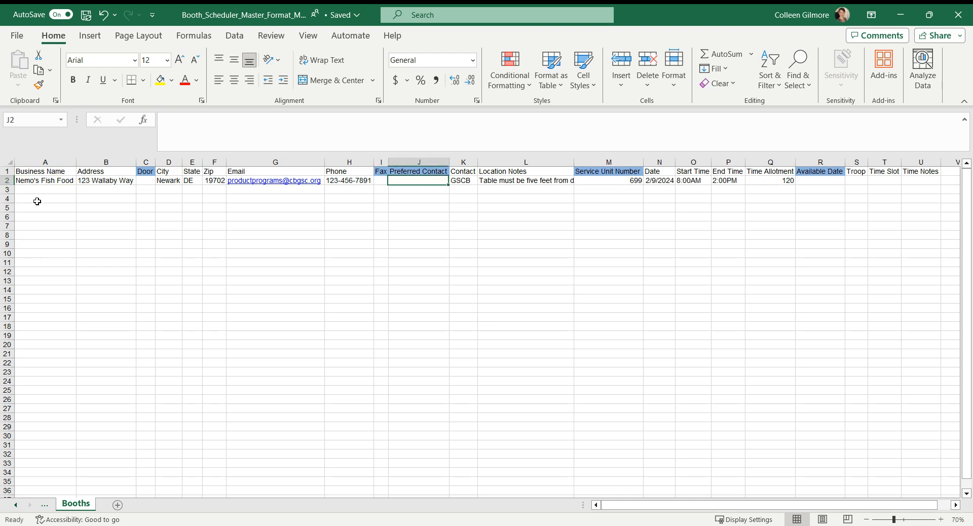
pyautogui.press('Right')
pyautogui.press('Right')
pyautogui.press('Left')
pyautogui.press('Left')
pyautogui.press('Left')
pyautogui.press('Left')
pyautogui.press('Left')
pyautogui.press('Left')
pyautogui.press('Left')
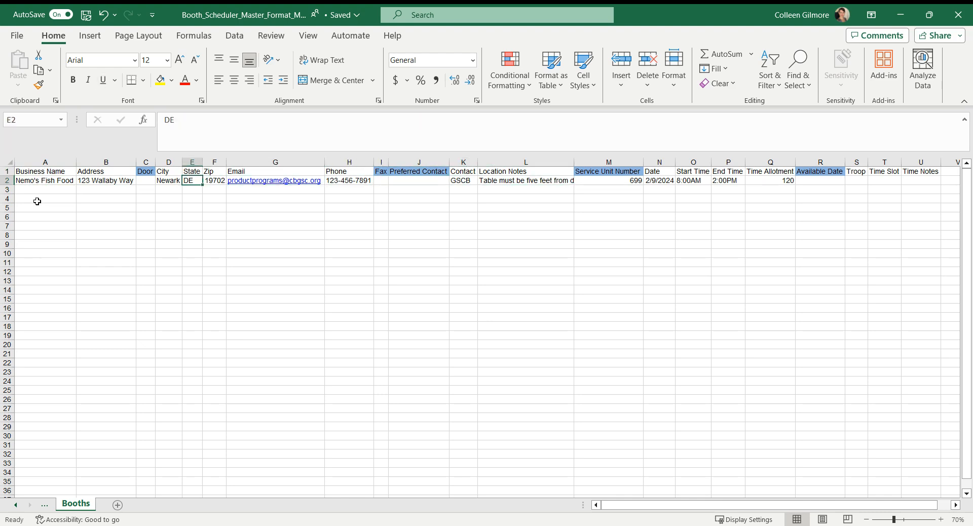
pyautogui.press('Left')
pyautogui.press('Left')
pyautogui.press('Left')
pyautogui.press('Left')
pyautogui.press('Right')
pyautogui.click(52, 184)
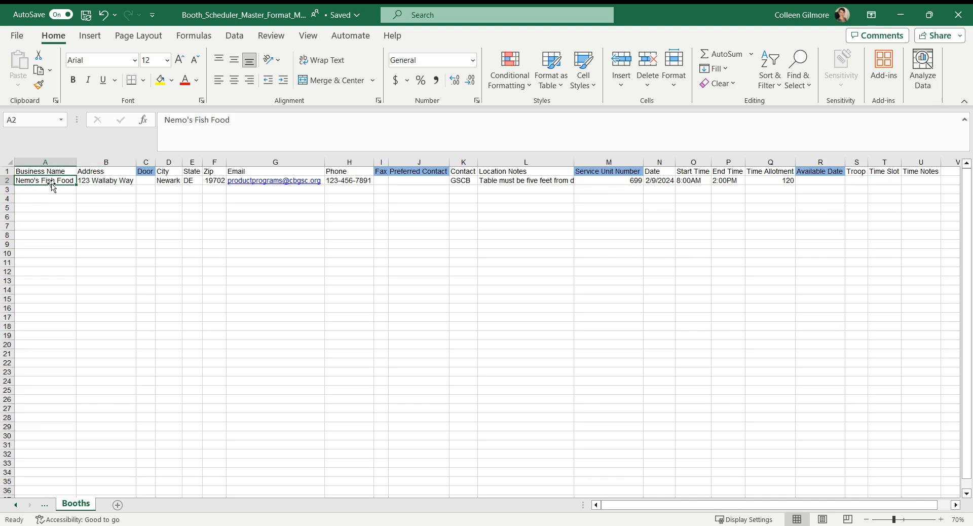
pyautogui.press('Up')
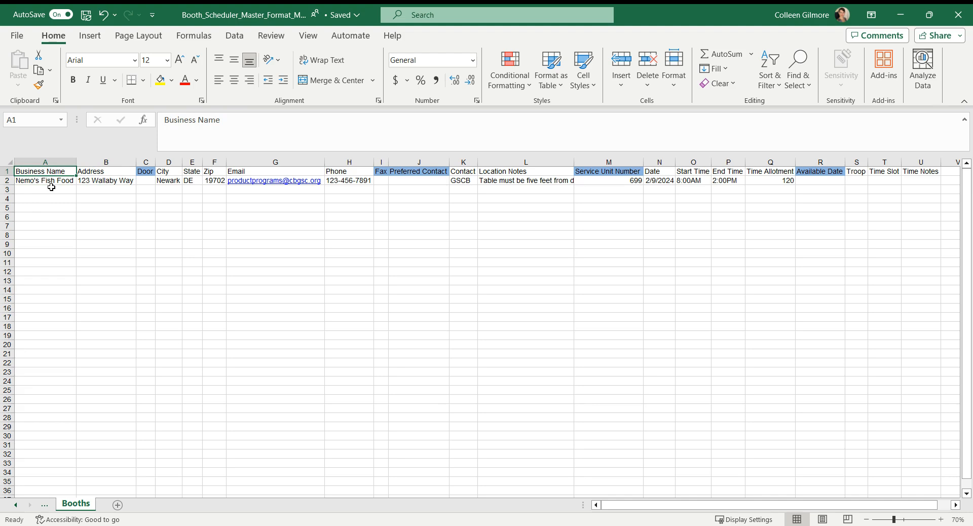
pyautogui.press('Down')
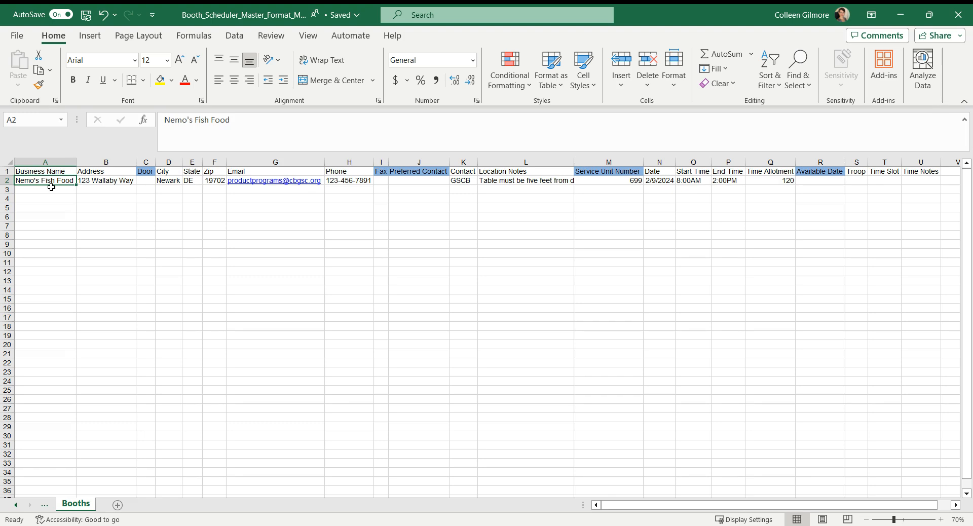
pyautogui.press('Down')
pyautogui.press('Up')
pyautogui.press('Down')
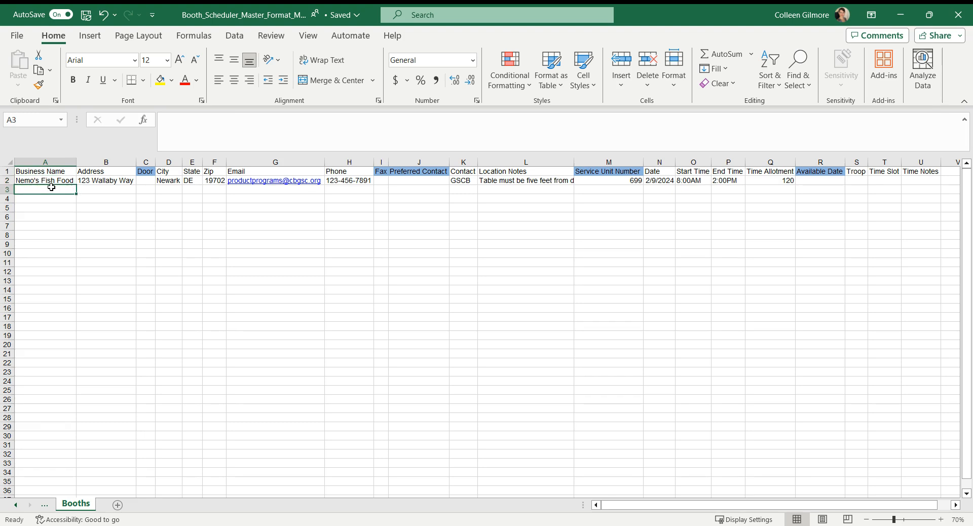
pyautogui.press('Up')
pyautogui.press('Down')
# - Duplicate the entire Nemo's Fish Food booth entry from row 2 into row 3
pyautogui.click(11, 183)
pyautogui.rightClick(11, 182)
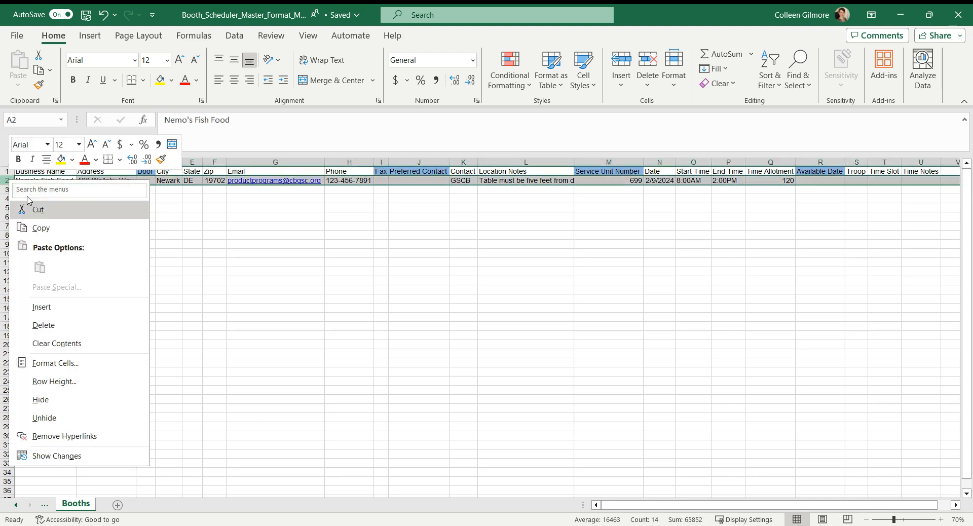
pyautogui.click(34, 230)
pyautogui.click(9, 190)
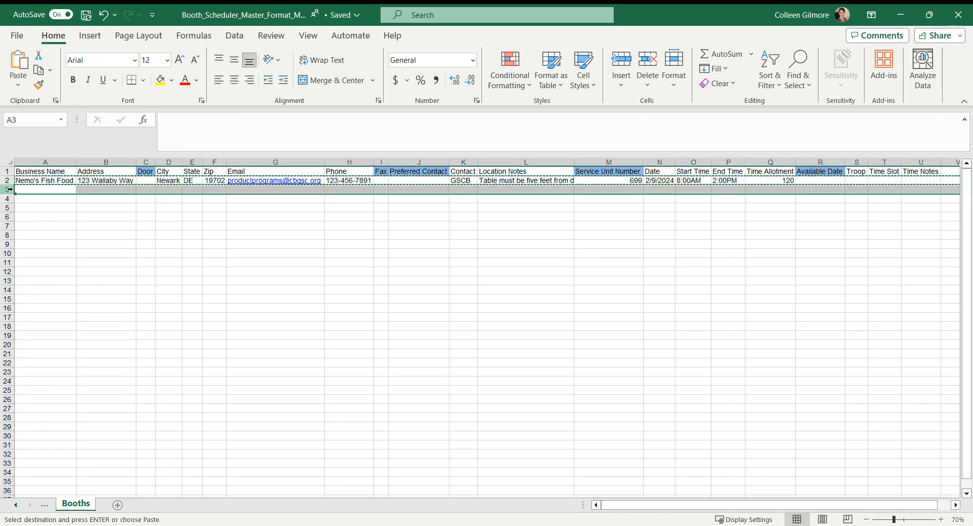
pyautogui.rightClick(13, 192)
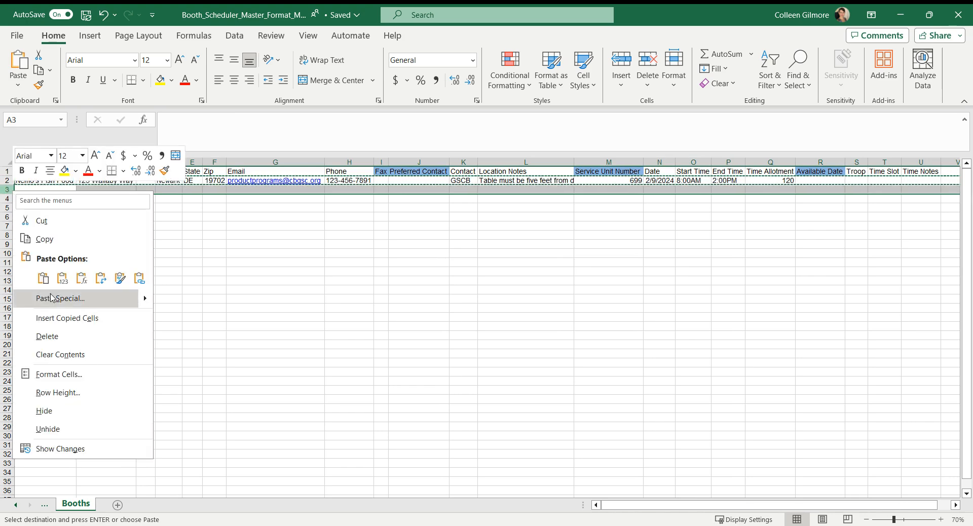
pyautogui.click(43, 279)
pyautogui.click(66, 200)
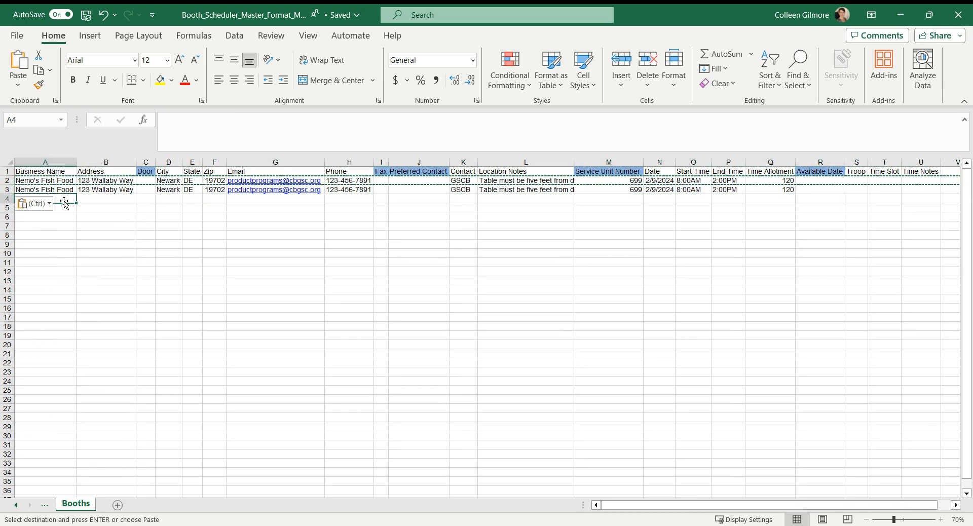
# - Set the date of the duplicated booth entry in row 3 to 2/10/2024
pyautogui.click(664, 191)
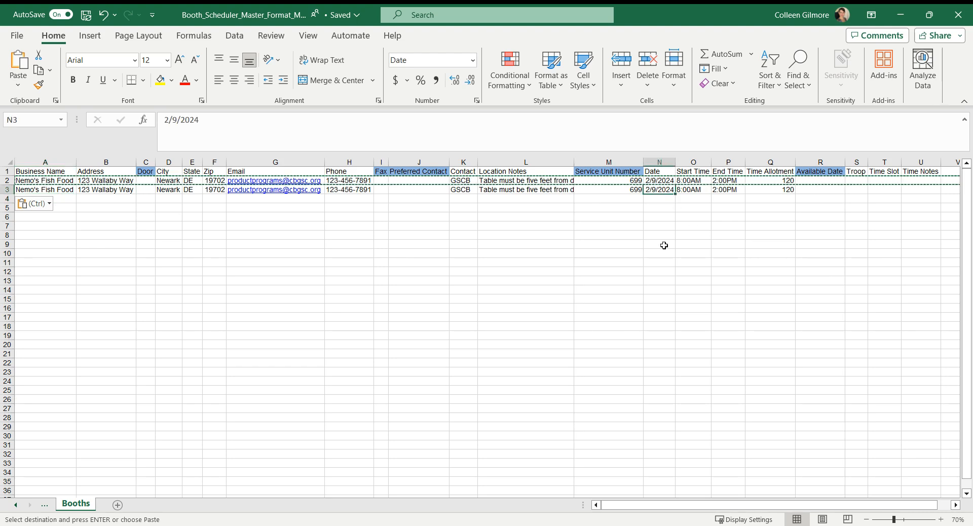
pyautogui.write('2/10/')
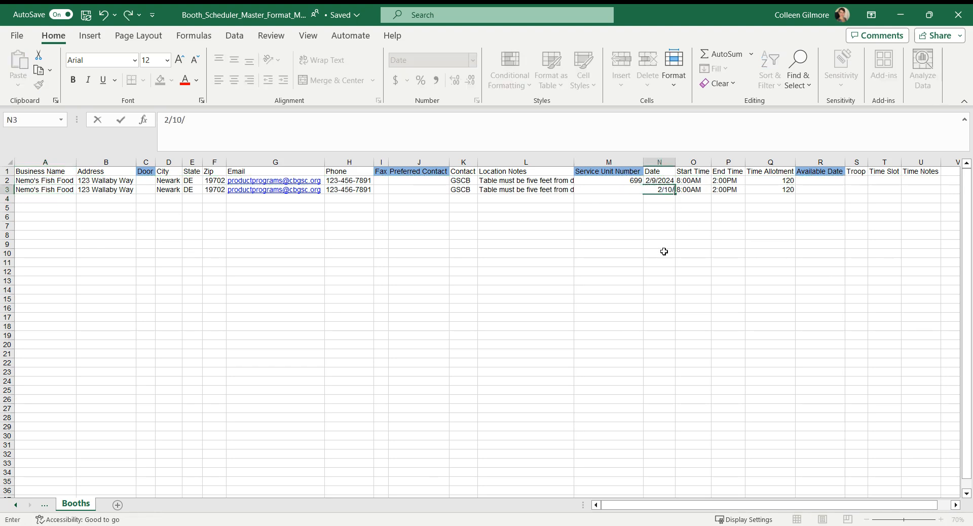
pyautogui.write('2024')
pyautogui.press('Tab')
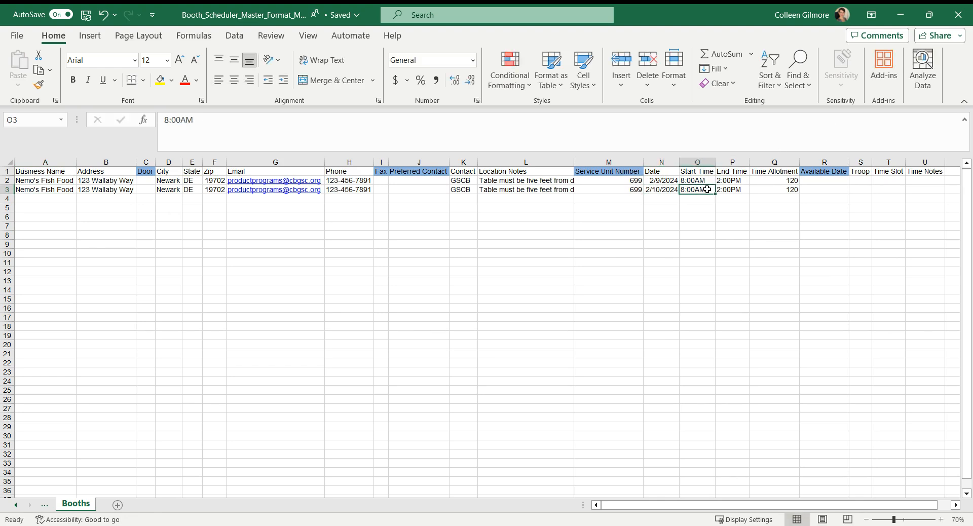
pyautogui.click(722, 192)
pyautogui.click(789, 199)
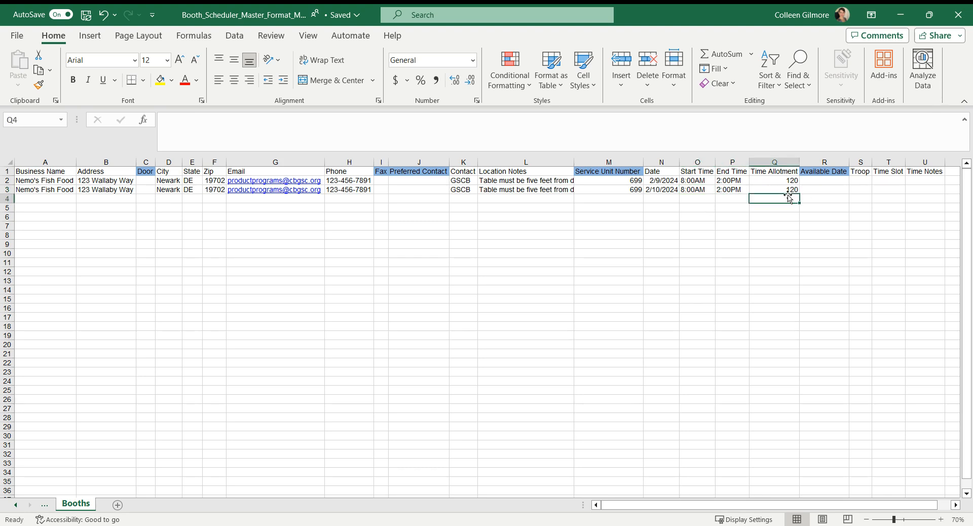
# - Examine the Business Name and Address fields of the two booth entries against their column headers
pyautogui.click(25, 181)
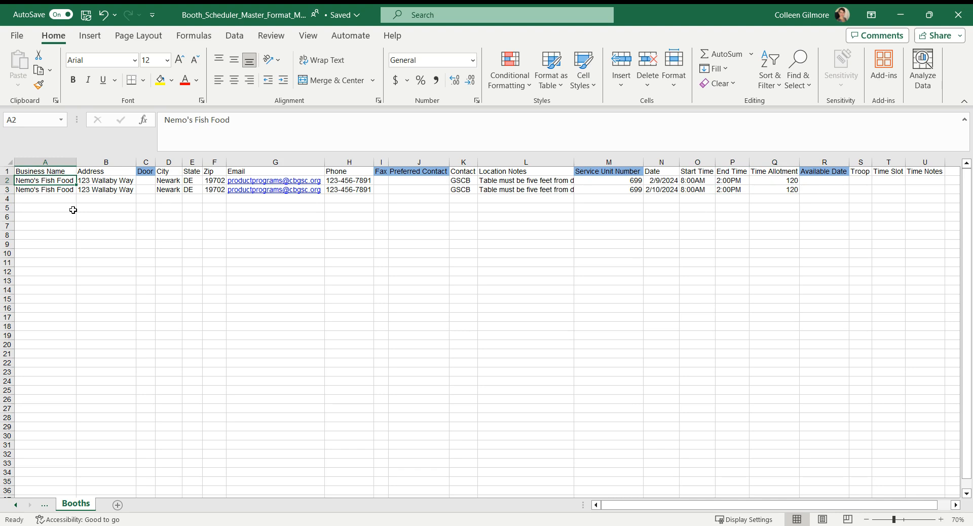
pyautogui.press('Up')
pyautogui.press('Down')
pyautogui.press('Up')
pyautogui.click(38, 181)
pyautogui.press('Down')
pyautogui.press('Down')
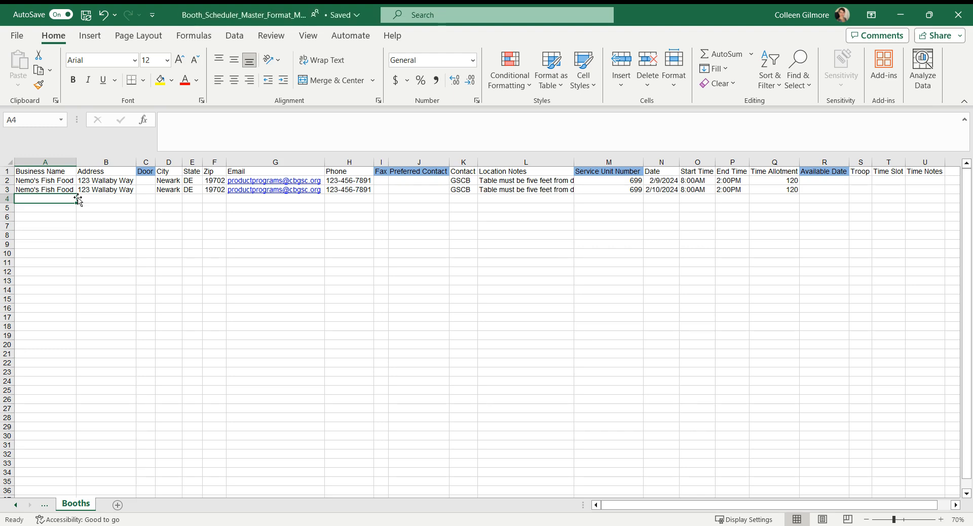
pyautogui.press('Up')
pyautogui.press('Right')
pyautogui.press('Up')
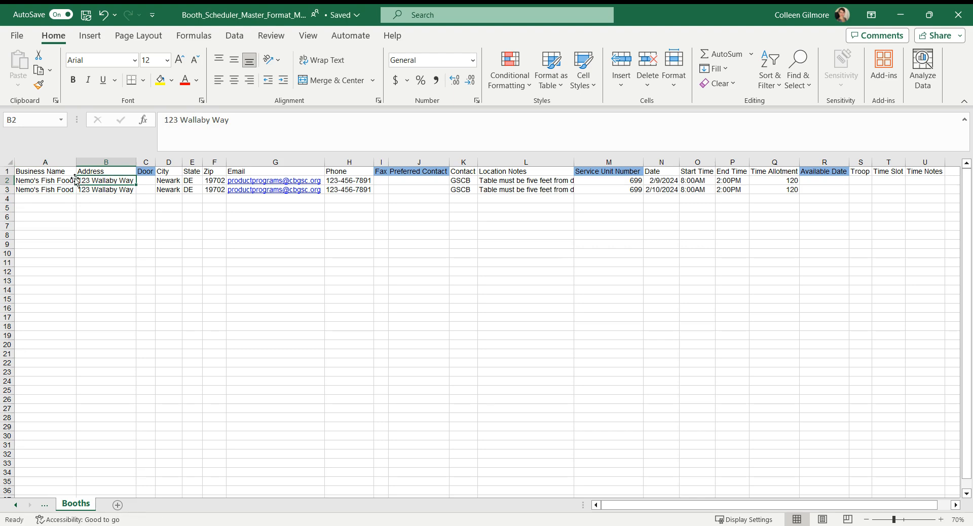
pyautogui.press('Left')
pyautogui.press('Right')
pyautogui.press('Right')
pyautogui.press('Right')
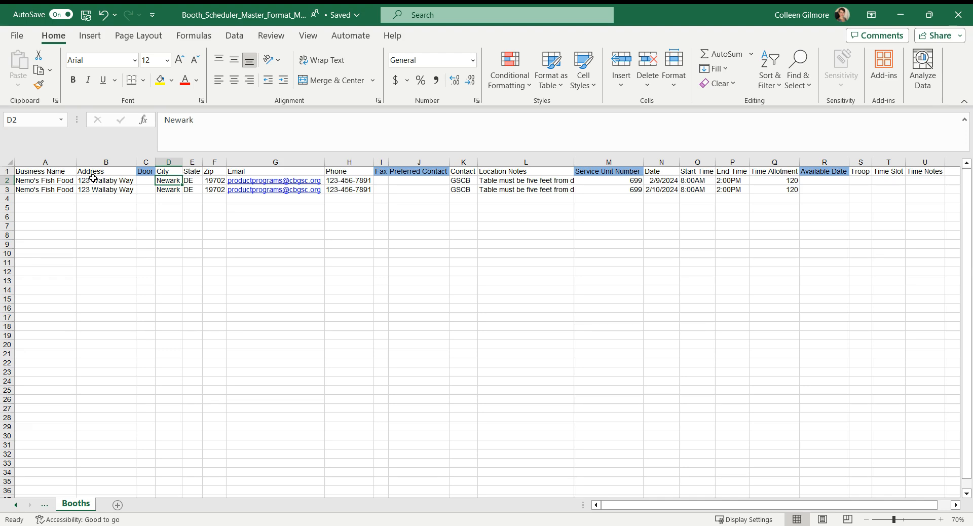
# - Examine the blue-highlighted Door field of the booth entries, next to the City field
pyautogui.press('Left')
pyautogui.press('Right')
pyautogui.click(140, 180)
pyautogui.click(158, 181)
pyautogui.click(140, 181)
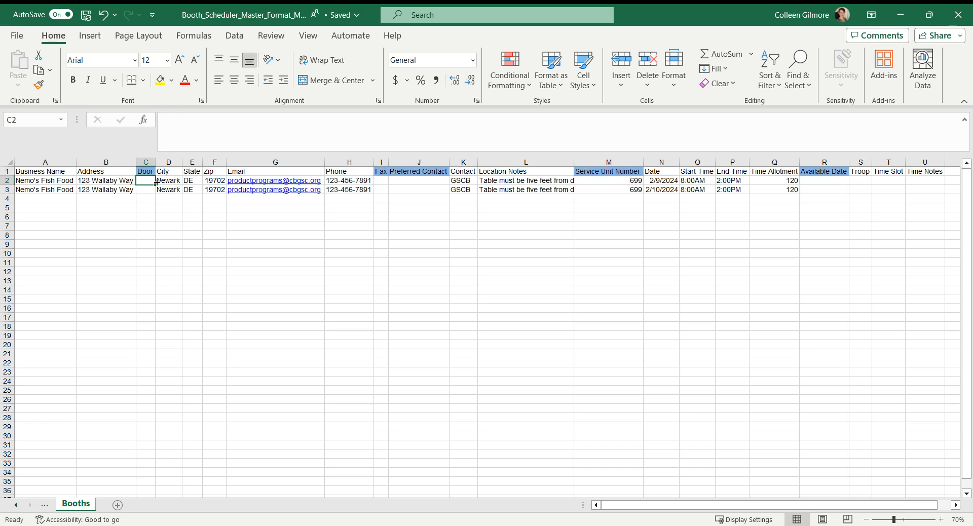
pyautogui.click(160, 183)
pyautogui.click(144, 181)
pyautogui.click(142, 199)
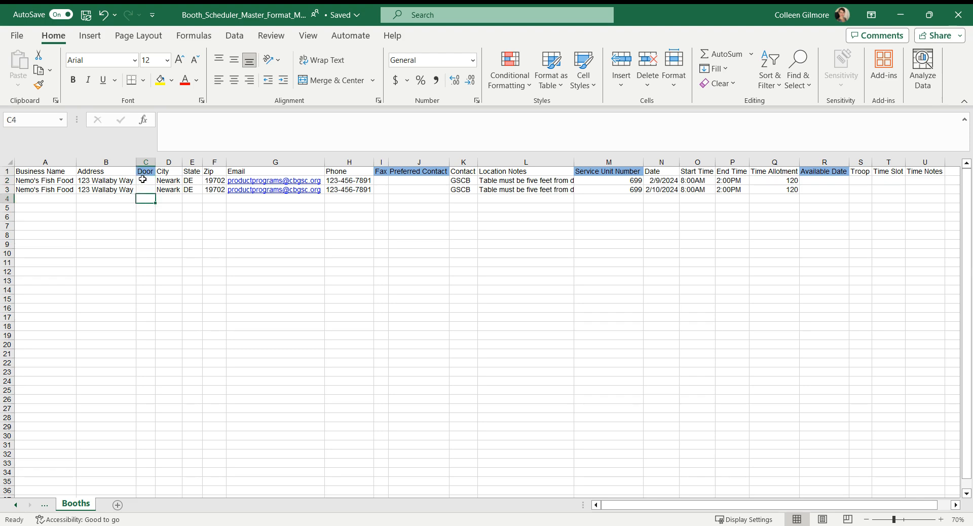
pyautogui.click(143, 180)
pyautogui.press('Right')
pyautogui.press('Left')
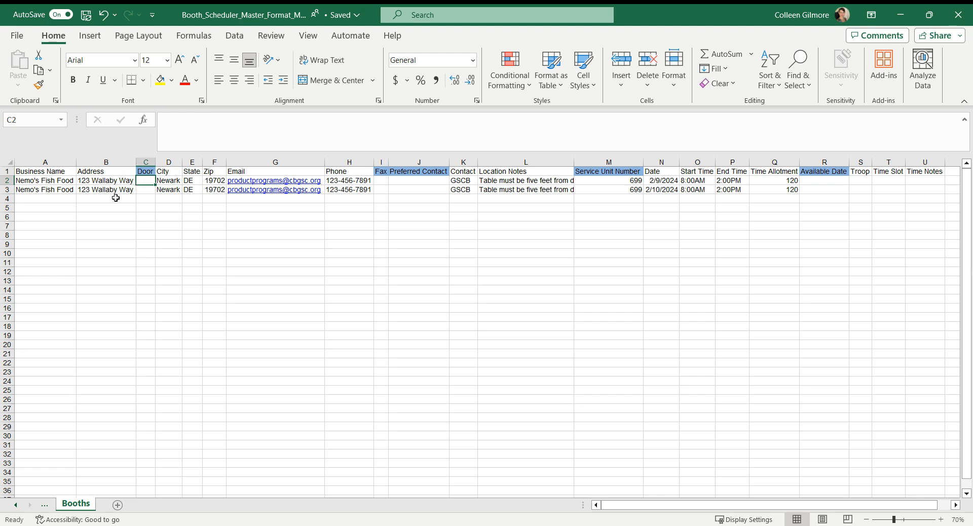
# - Review the City, State, Zip and Email fields of the first booth entry in row 2
pyautogui.press('Right')
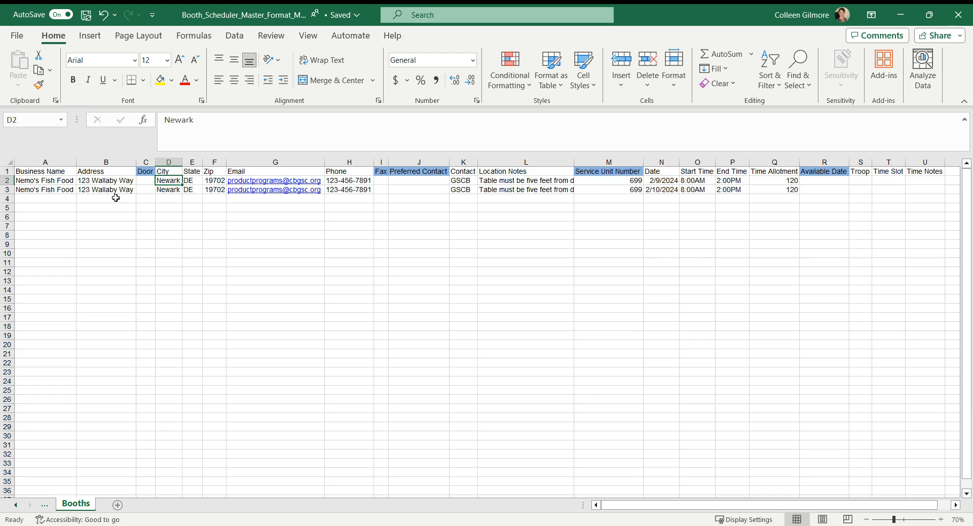
pyautogui.press('Right')
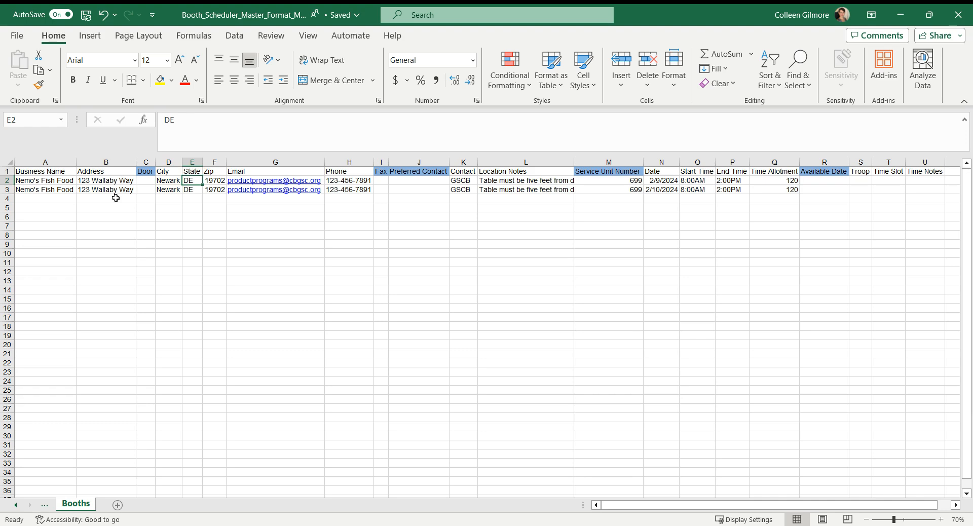
pyautogui.press('Right')
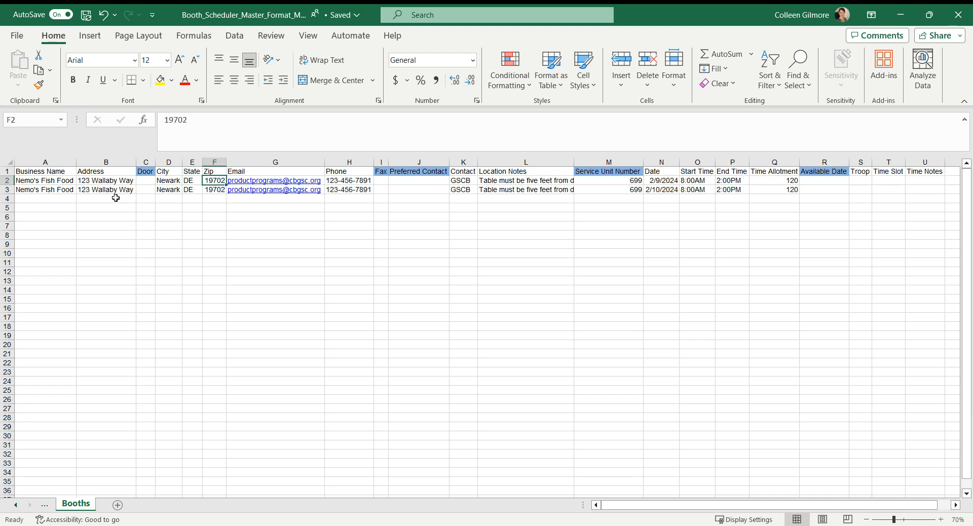
pyautogui.press('Right')
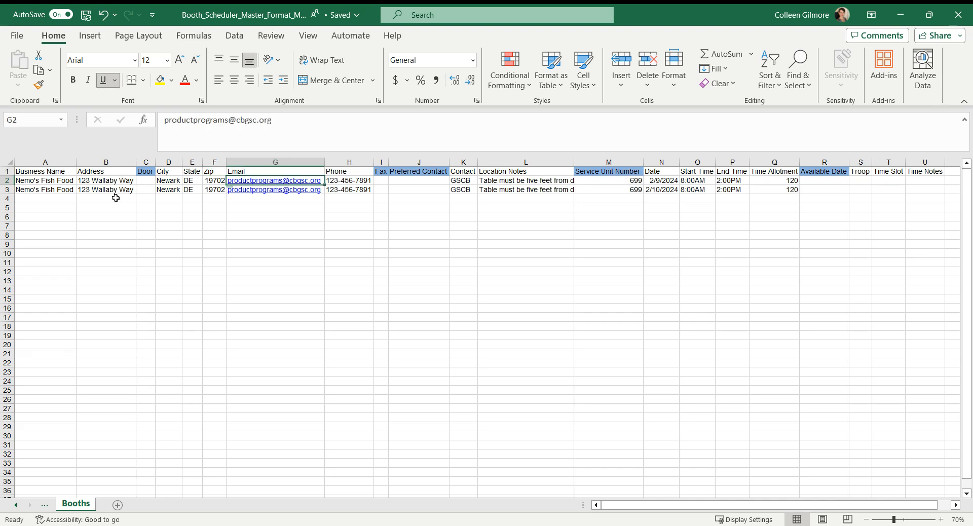
pyautogui.press('Left')
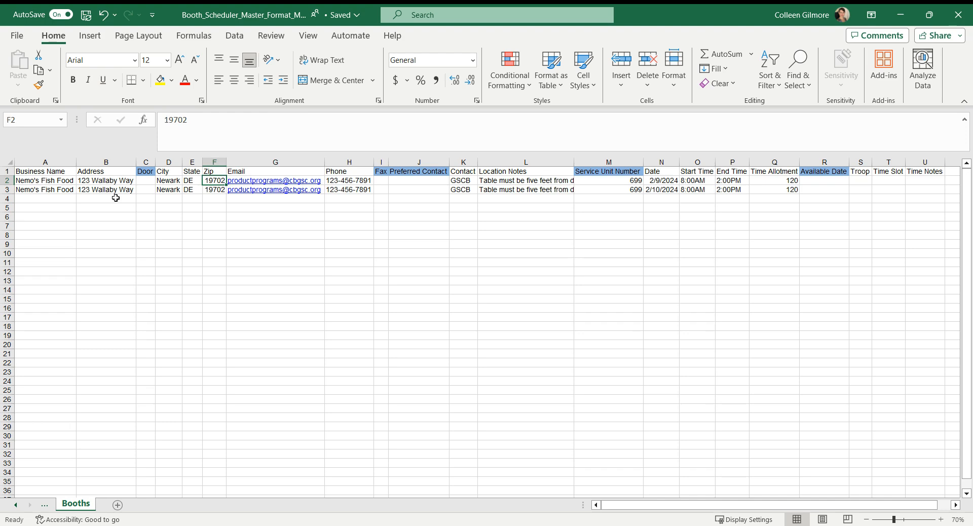
pyautogui.press('Right')
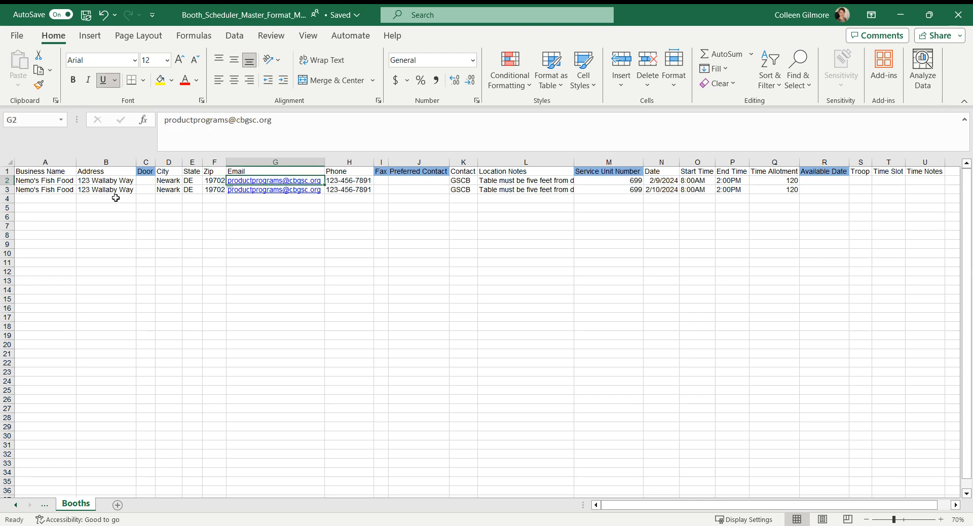
pyautogui.press('Left')
pyautogui.press('Left')
pyautogui.press('Left')
pyautogui.press('Left')
pyautogui.press('Left')
pyautogui.press('Right')
pyautogui.press('Right')
pyautogui.press('Right')
pyautogui.press('Right')
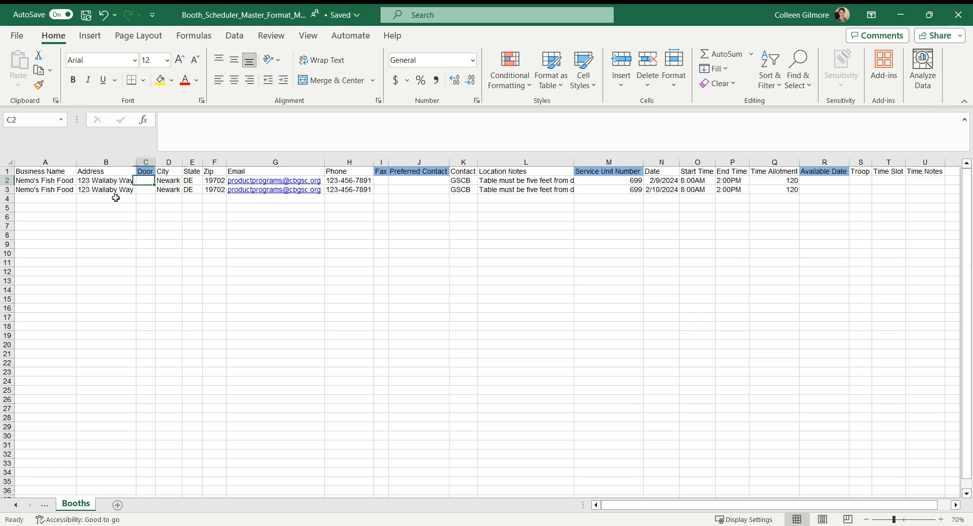
# - Examine the Email header and the Email, Phone, Fax and Preferred Contact fields of the first booth entry
pyautogui.press('Right')
pyautogui.press('Up')
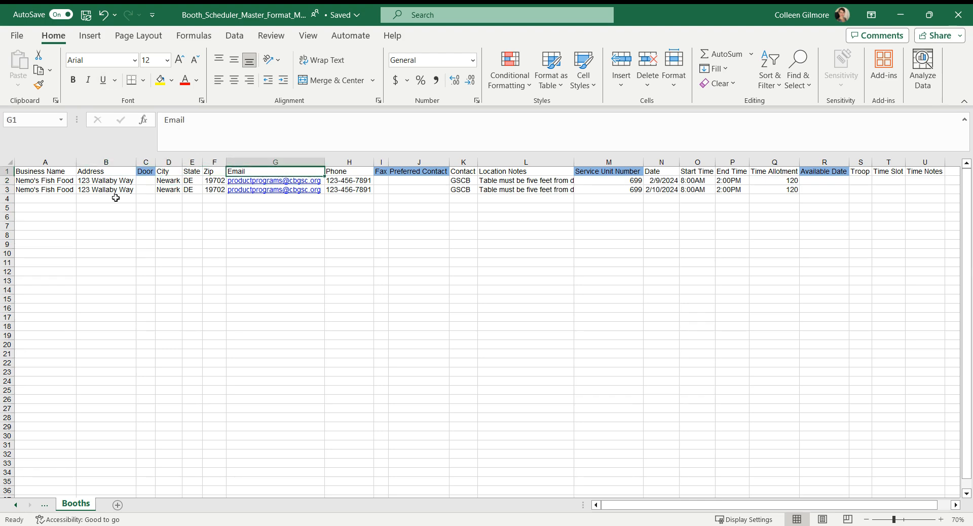
pyautogui.press('Down')
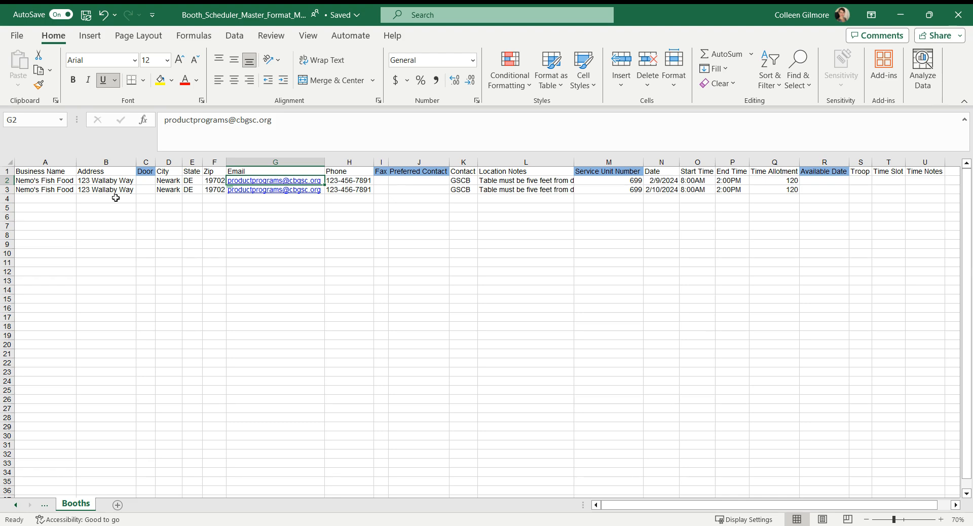
pyautogui.press('Right')
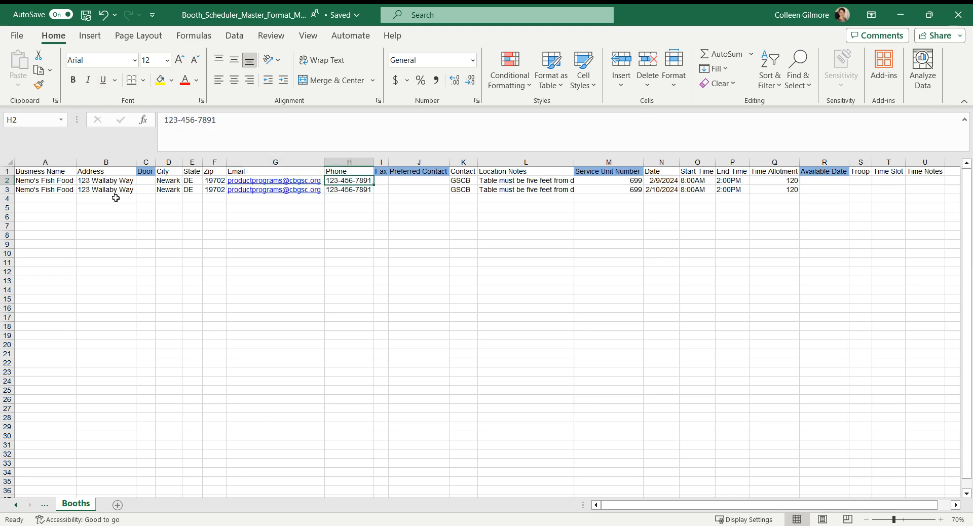
pyautogui.press('Right')
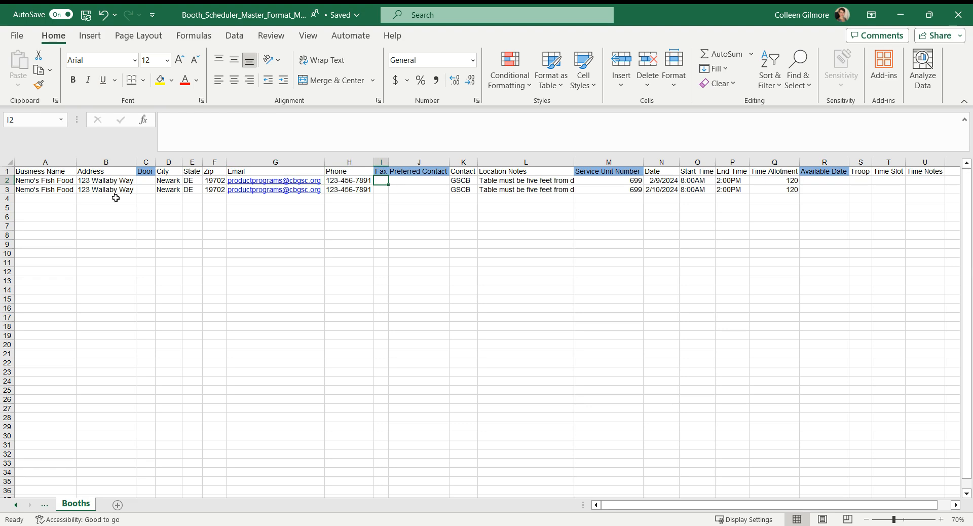
pyautogui.press('Right')
pyautogui.press('Left')
pyautogui.press('Right')
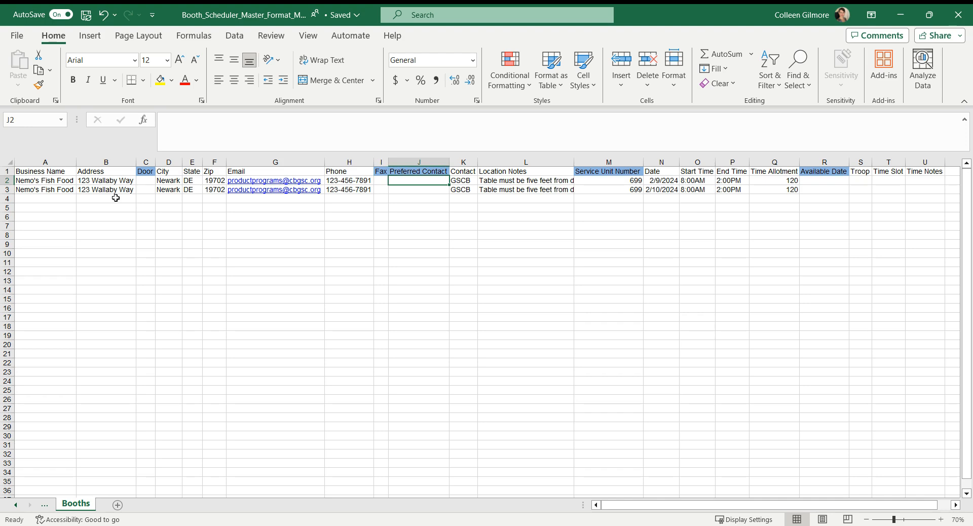
# - Check the Preferred Contact options on the Info sheet, and set the first booth entry's Preferred Contact to email on the Booths sheet
pyautogui.click(47, 506)
pyautogui.click(60, 504)
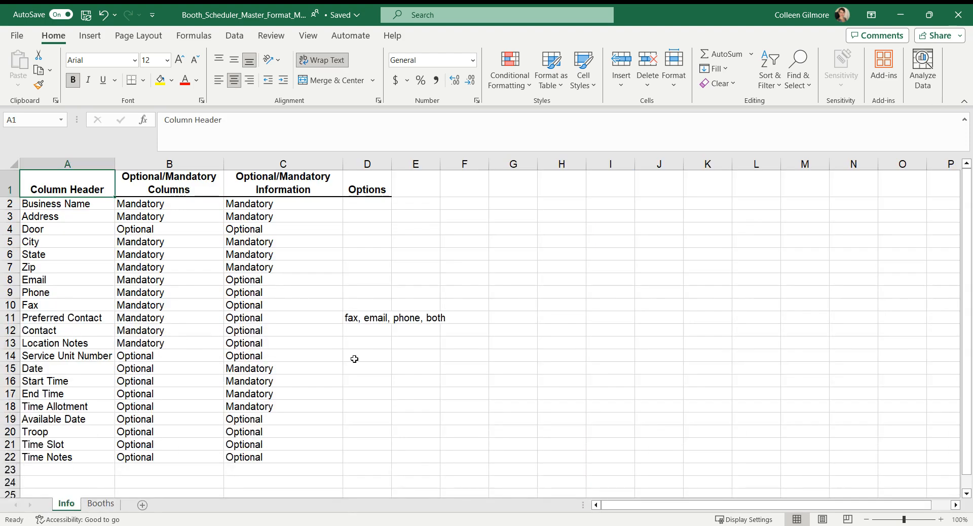
pyautogui.click(349, 316)
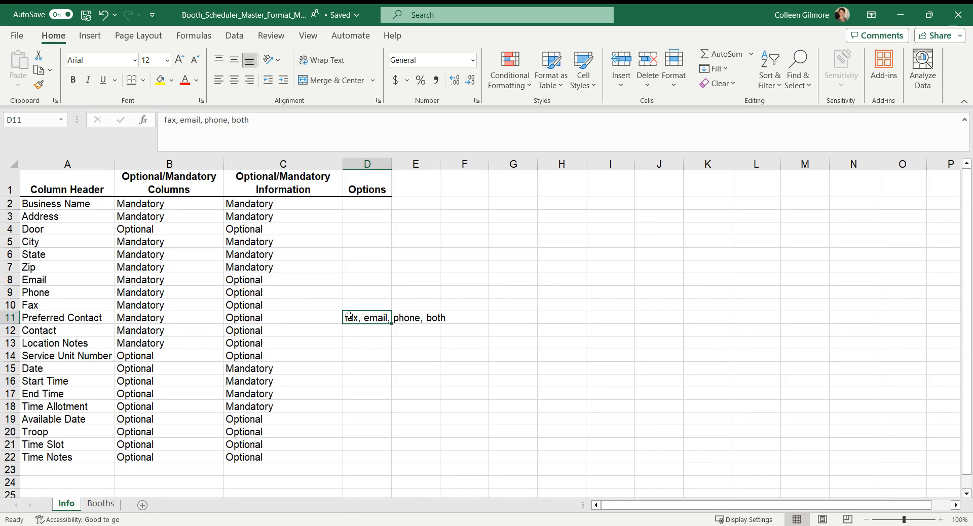
pyautogui.click(100, 503)
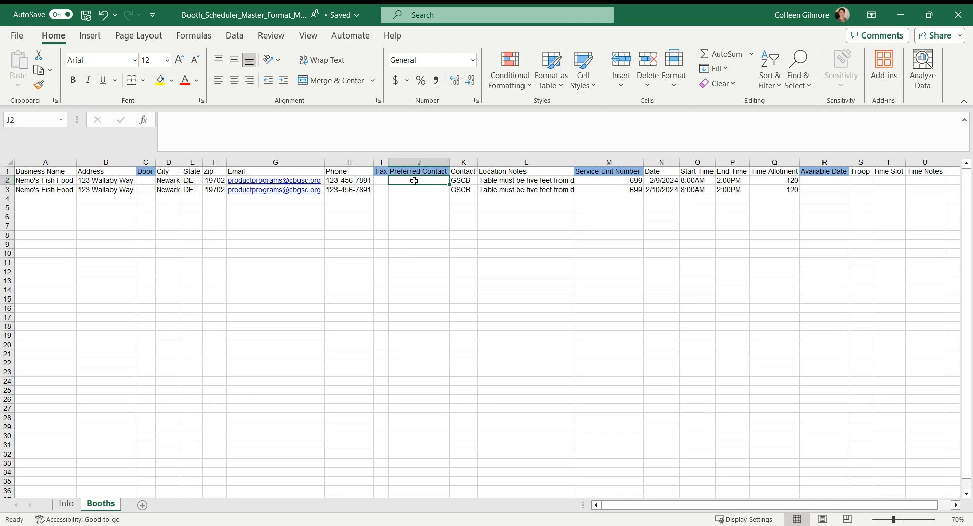
pyautogui.write('email')
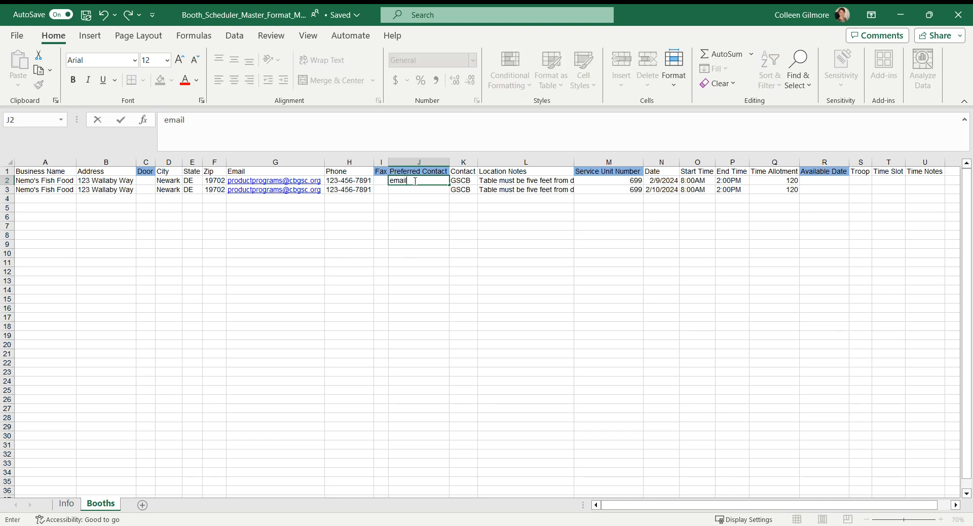
pyautogui.press('Tab')
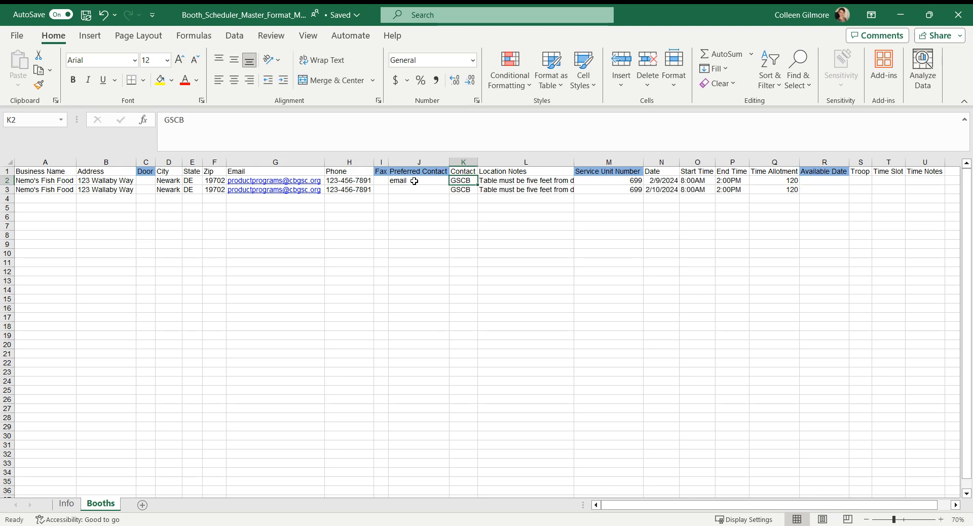
# - Examine the Contact and Location Notes headers and their fields in the first booth entry
pyautogui.press('Right')
pyautogui.press('Left')
pyautogui.press('Up')
pyautogui.press('Down')
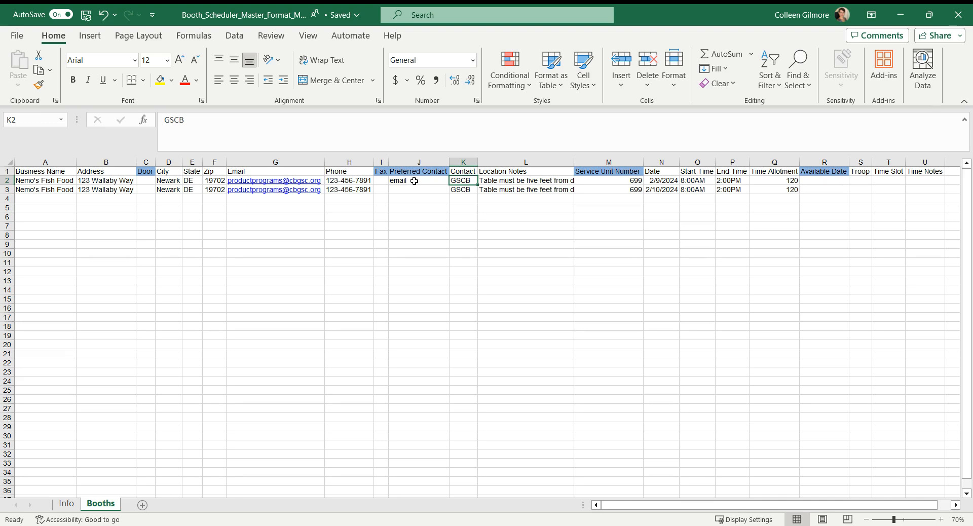
pyautogui.press('Right')
pyautogui.press('Up')
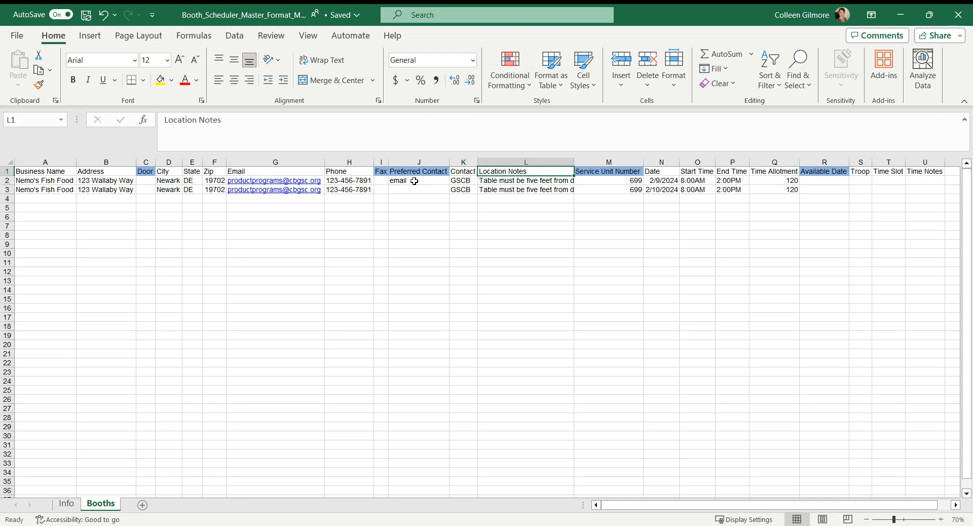
pyautogui.press('Down')
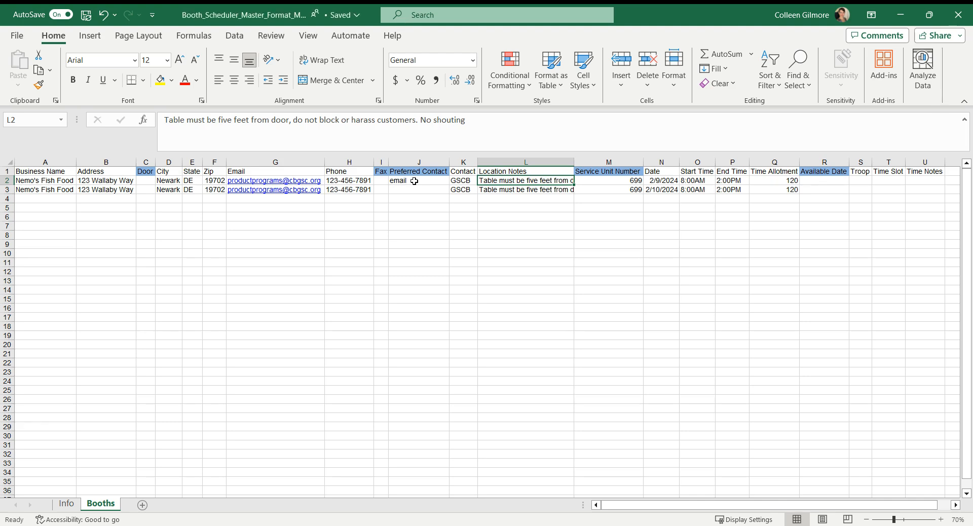
# - Read the Location Notes of both booth entries and compare them with the neighbouring Service Unit Number column
pyautogui.press('Right')
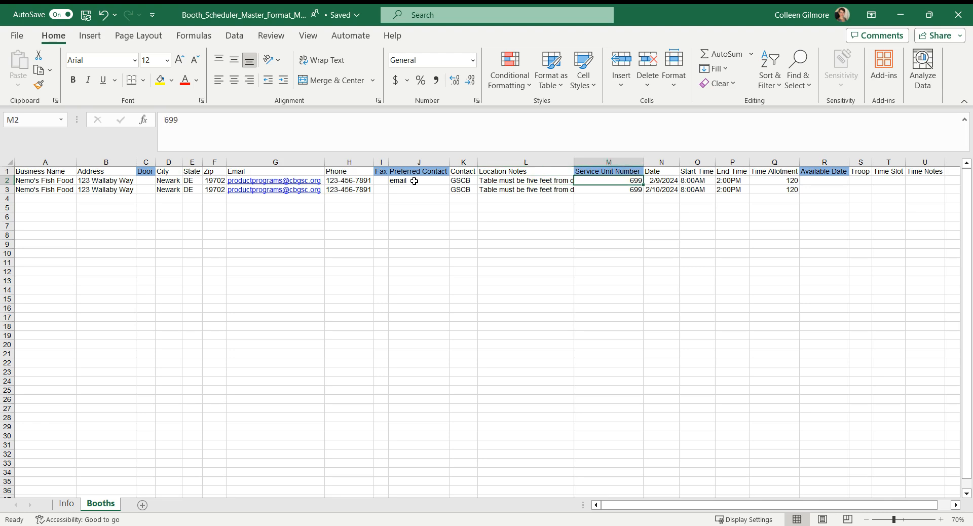
pyautogui.press('Left')
pyautogui.press('Right')
pyautogui.press('Left')
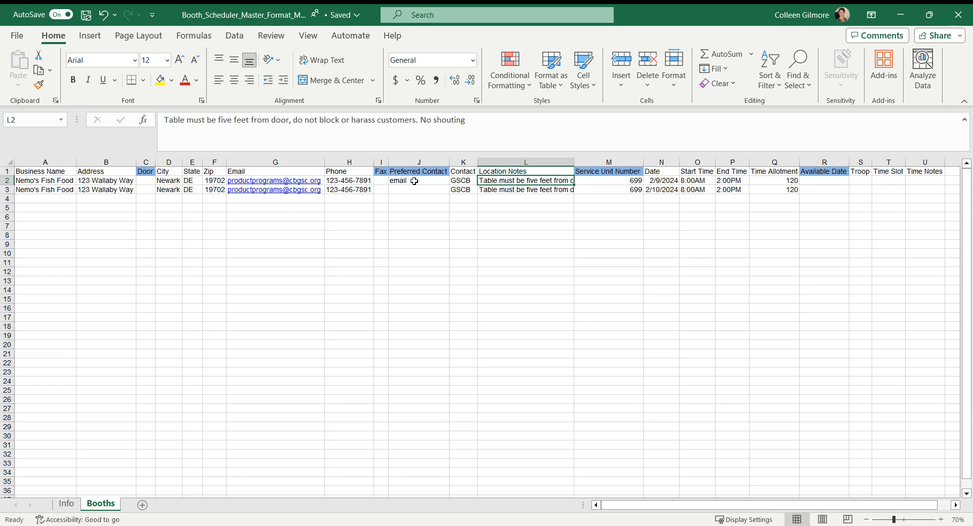
pyautogui.press('Up')
pyautogui.press('Right')
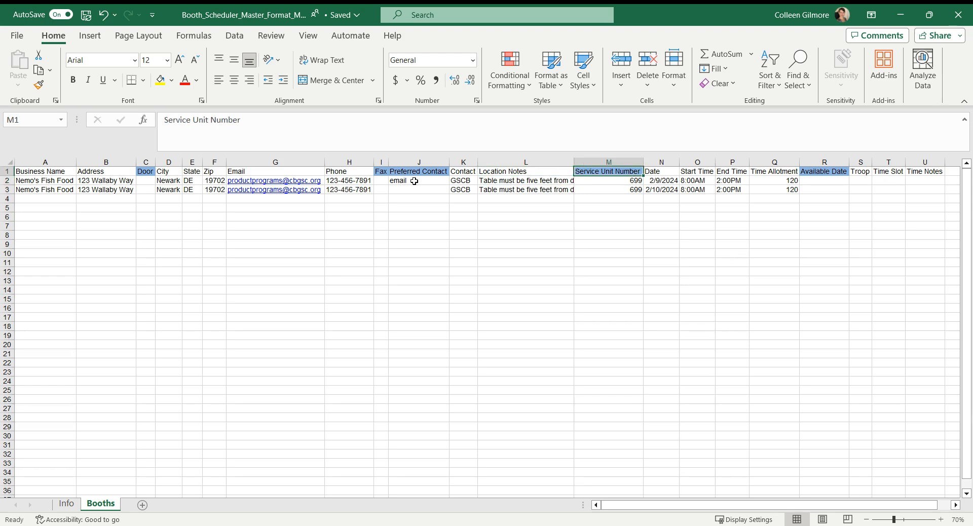
pyautogui.press('Down')
pyautogui.press('Left')
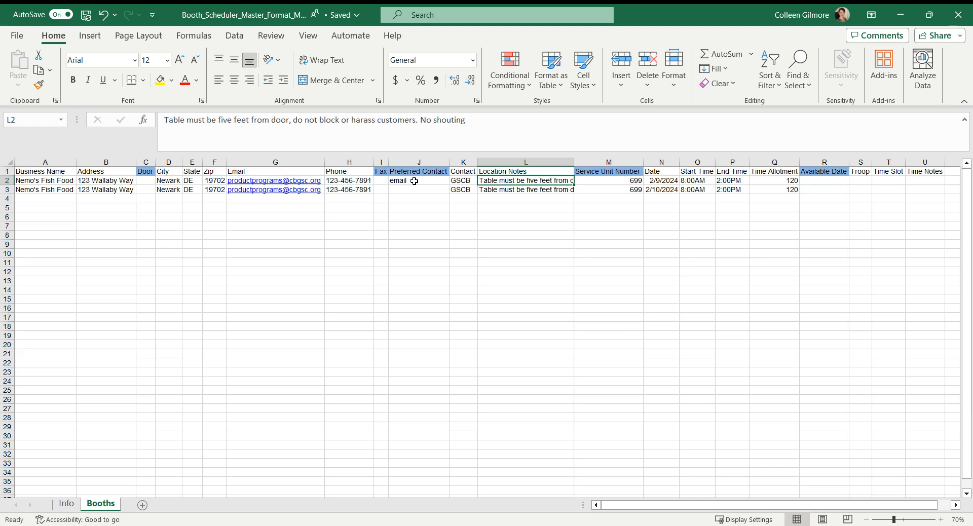
pyautogui.press('Right')
pyautogui.press('Left')
pyautogui.press('Down')
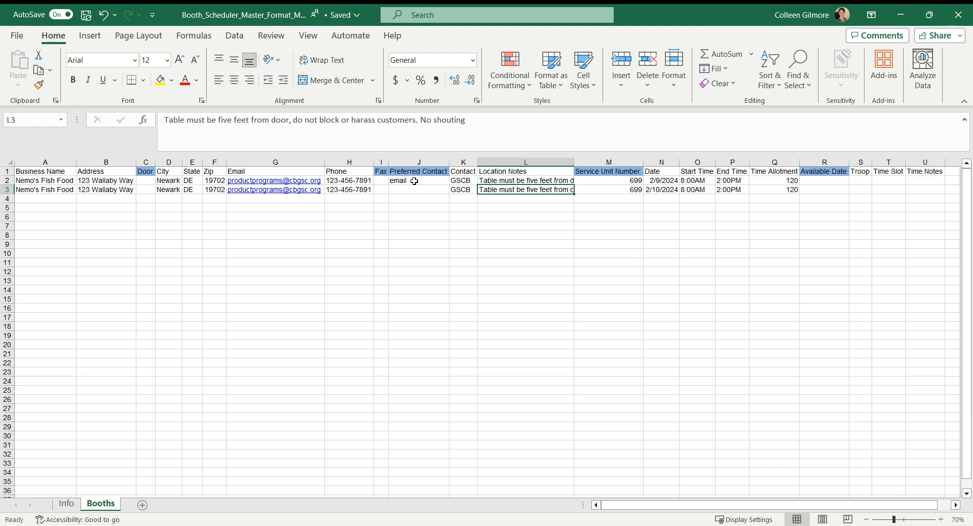
pyautogui.press('Up')
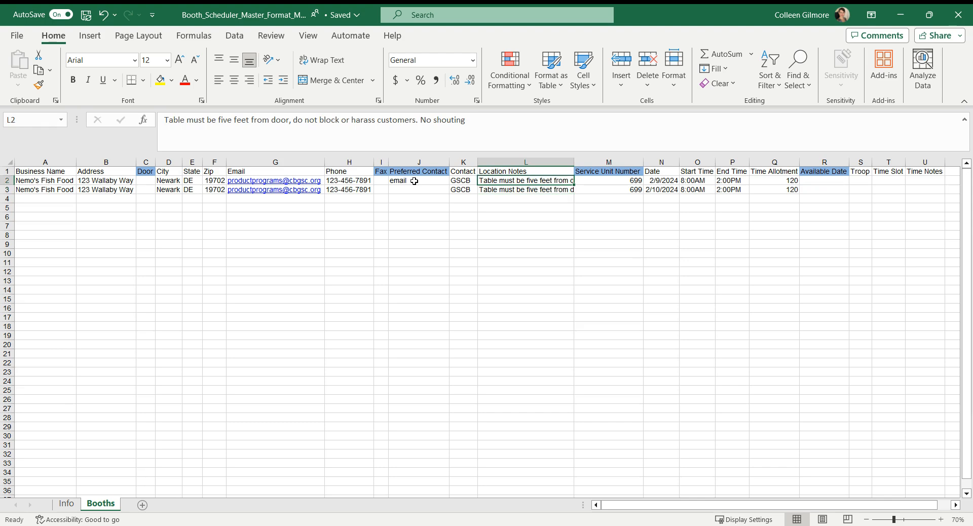
# - Examine the blue-highlighted Service Unit Number header and its fields in both booth entries
pyautogui.press('Right')
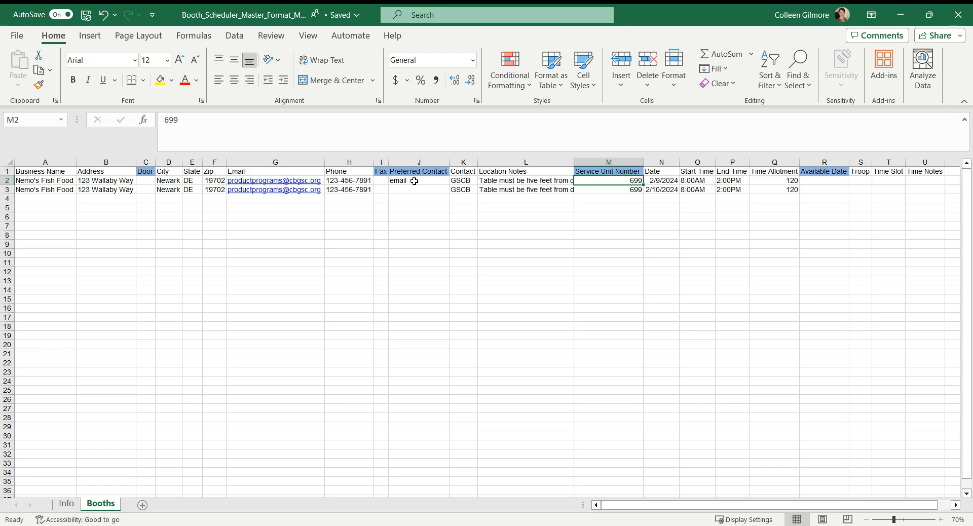
pyautogui.press('Left')
pyautogui.press('Down')
pyautogui.press('Right')
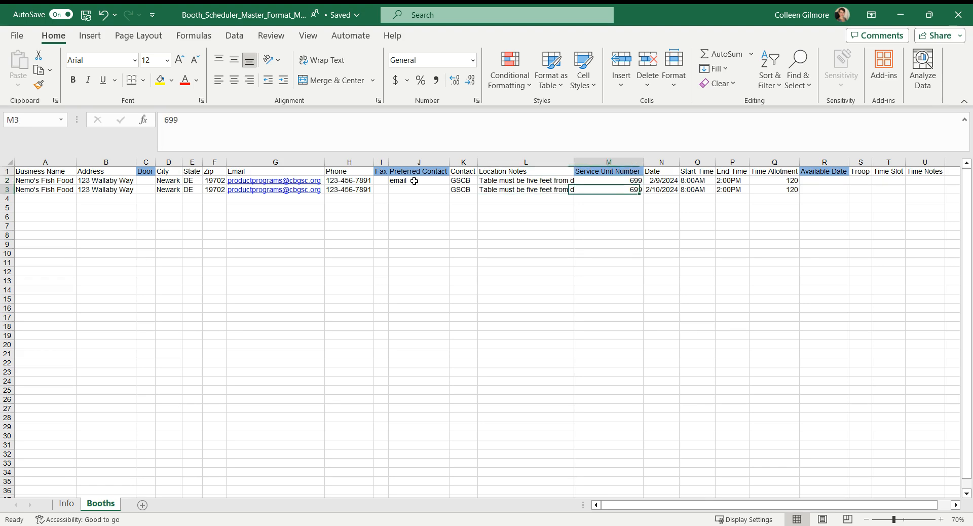
pyautogui.press('Up')
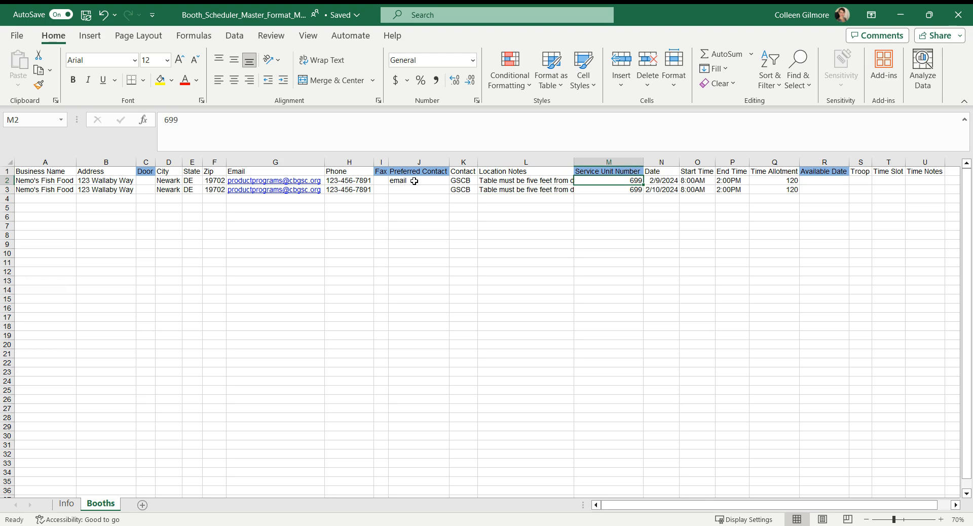
pyautogui.press('Up')
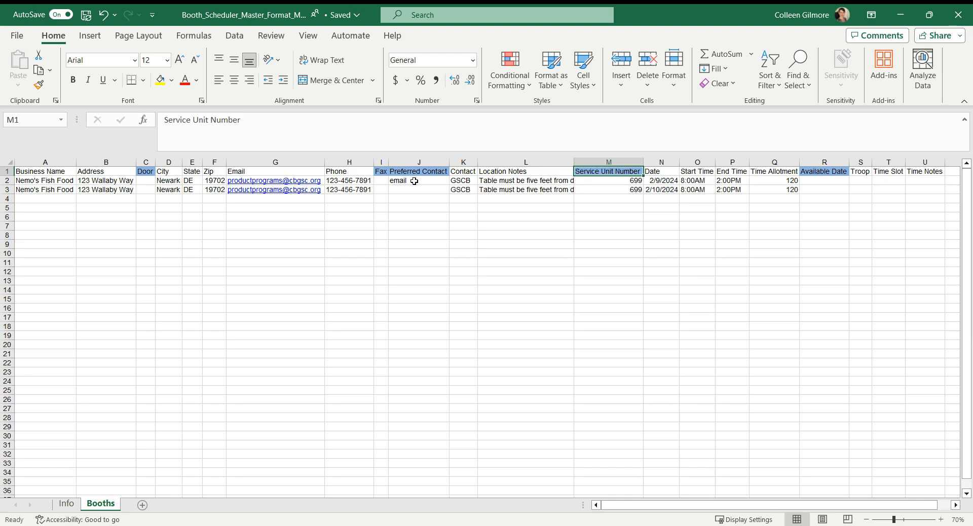
pyautogui.press('Down')
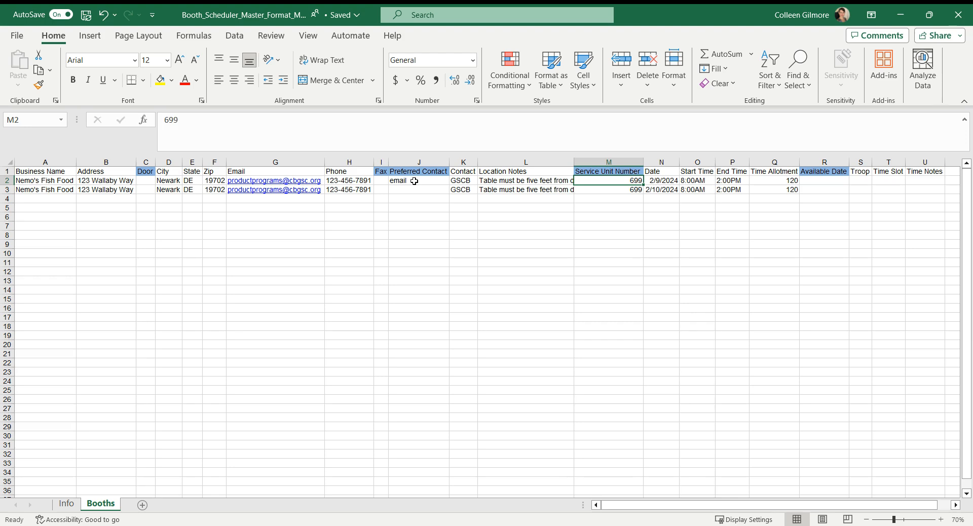
pyautogui.press('Left')
pyautogui.press('Right')
# - Review the Date fields of the two booth entries and the empty row below, checking the one-date-per-row format
pyautogui.press('Right')
pyautogui.press('Left')
pyautogui.press('Right')
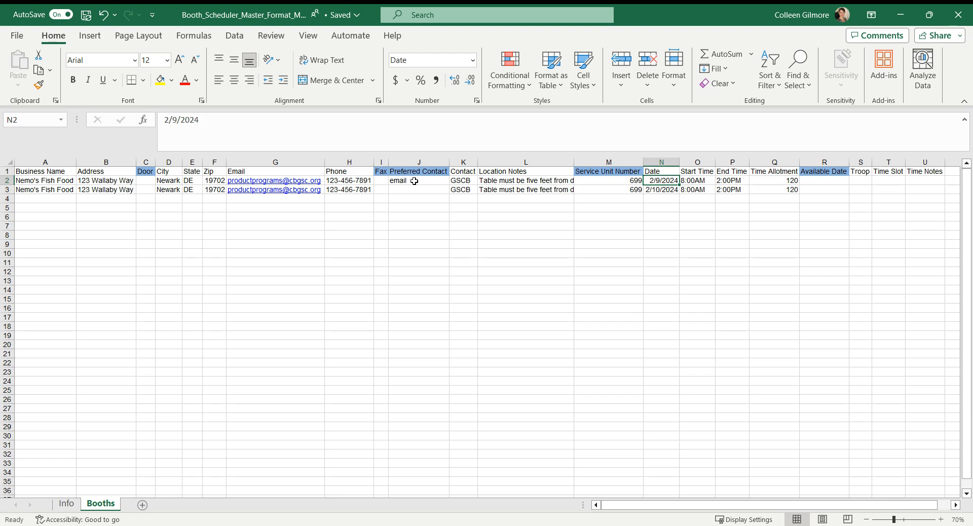
pyautogui.press('Down')
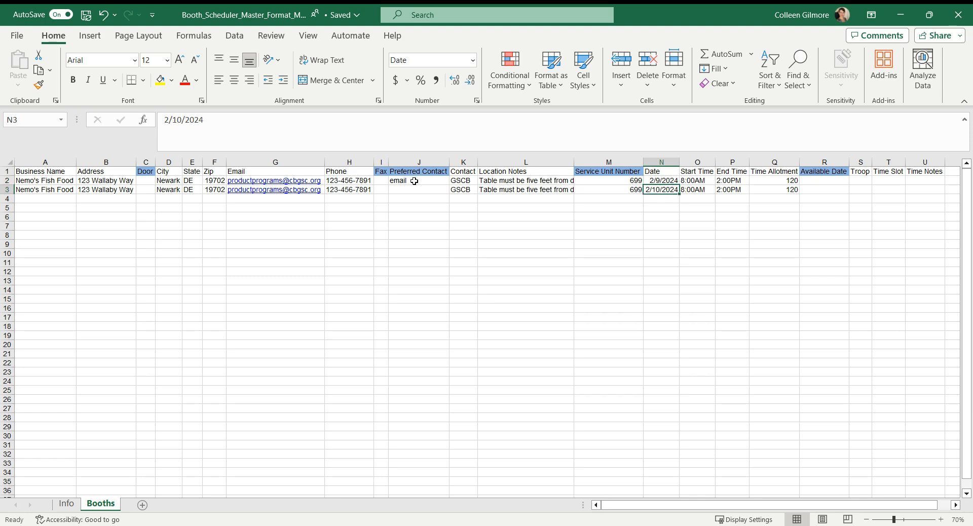
pyautogui.press('Up')
pyautogui.press('Down')
pyautogui.press('Up')
pyautogui.press('Down')
pyautogui.press('Down')
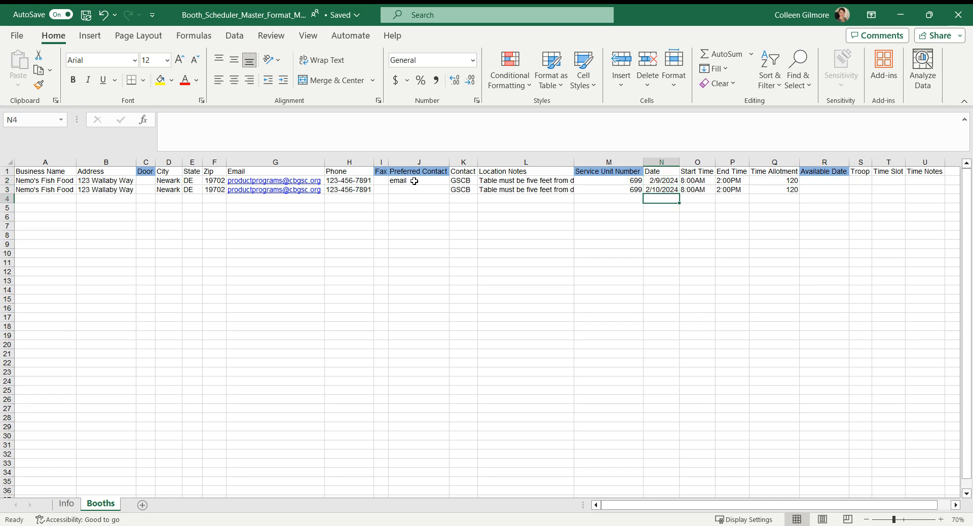
pyautogui.press('Up')
pyautogui.press('Up')
pyautogui.press('Down')
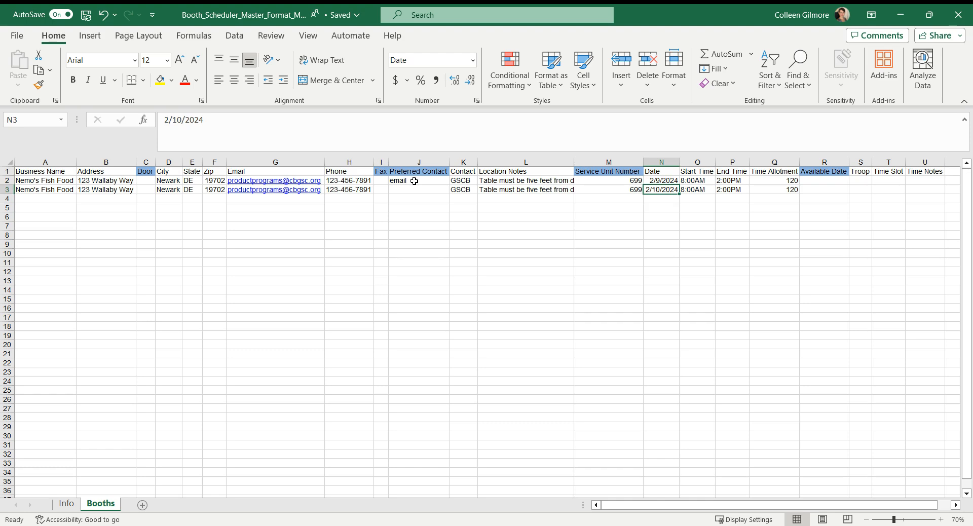
pyautogui.press('Down')
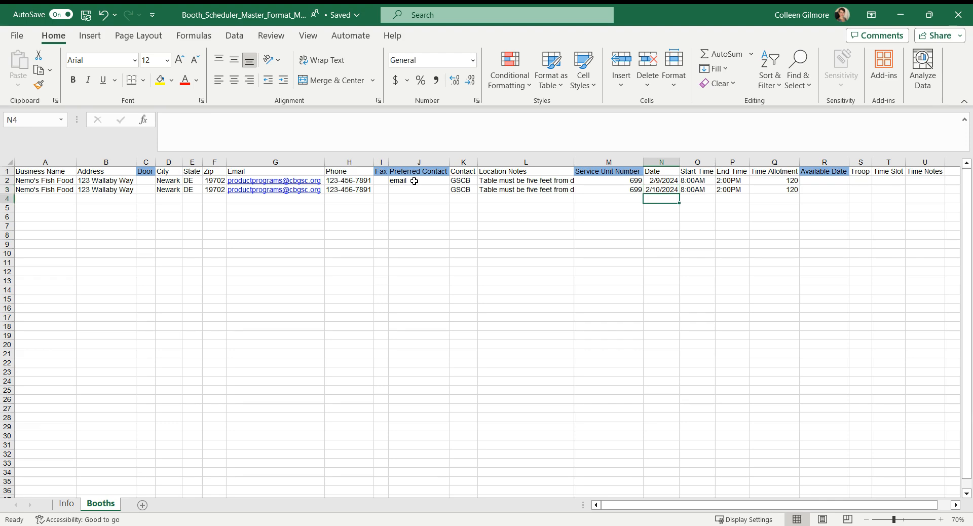
pyautogui.press('Up')
pyautogui.press('Up')
# - Examine how the Start Time and End Time are formatted in both booth entries
pyautogui.press('Right')
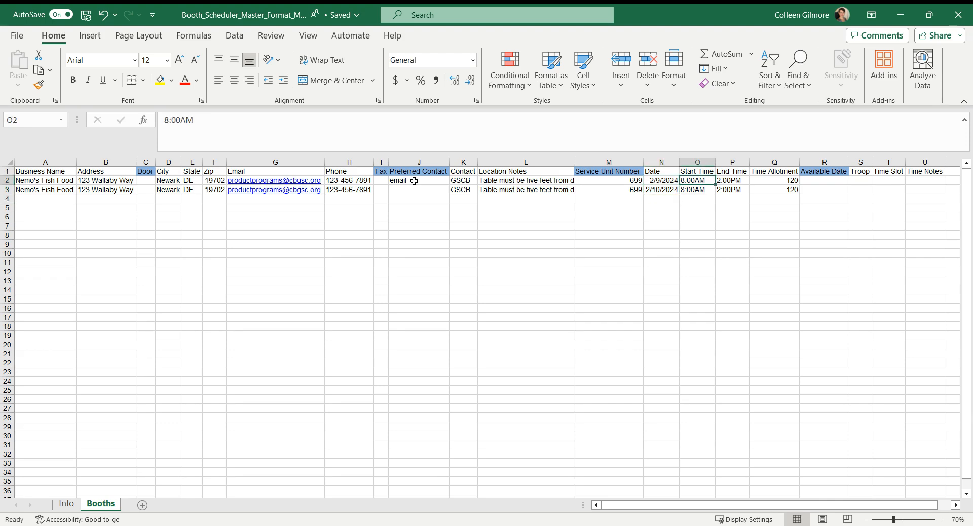
pyautogui.press('Right')
pyautogui.press('Left')
pyautogui.press('Down')
pyautogui.press('Up')
pyautogui.press('Right')
pyautogui.press('Left')
pyautogui.press('Down')
pyautogui.press('Up')
pyautogui.press('Right')
pyautogui.press('Up')
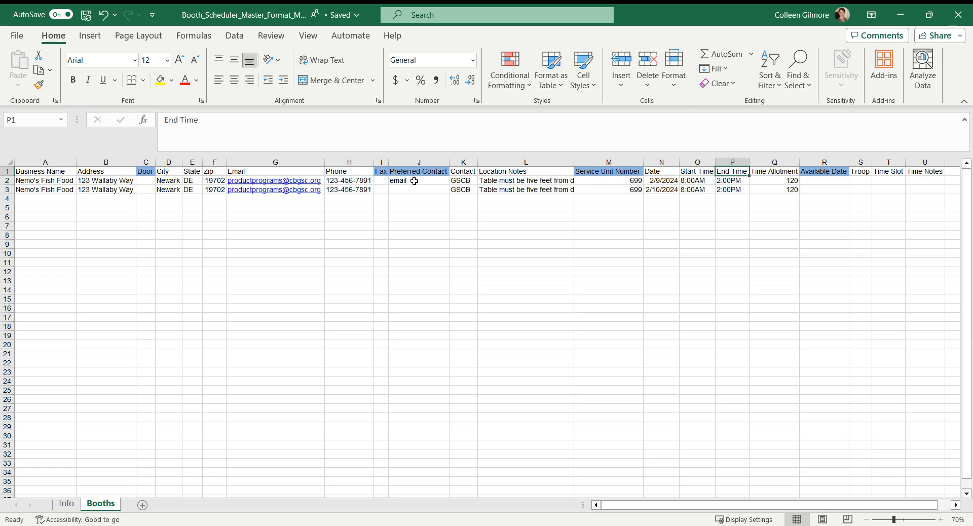
pyautogui.press('Down')
pyautogui.press('Left')
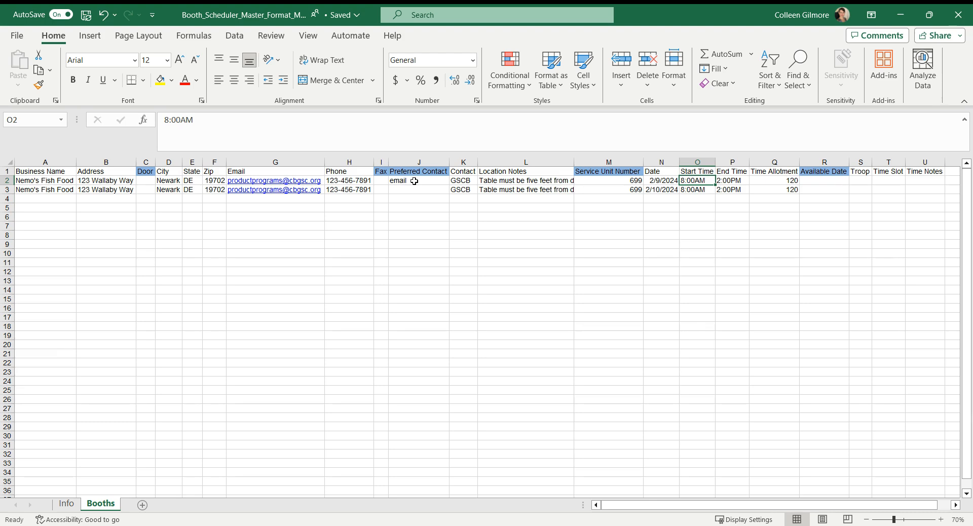
pyautogui.press('Right')
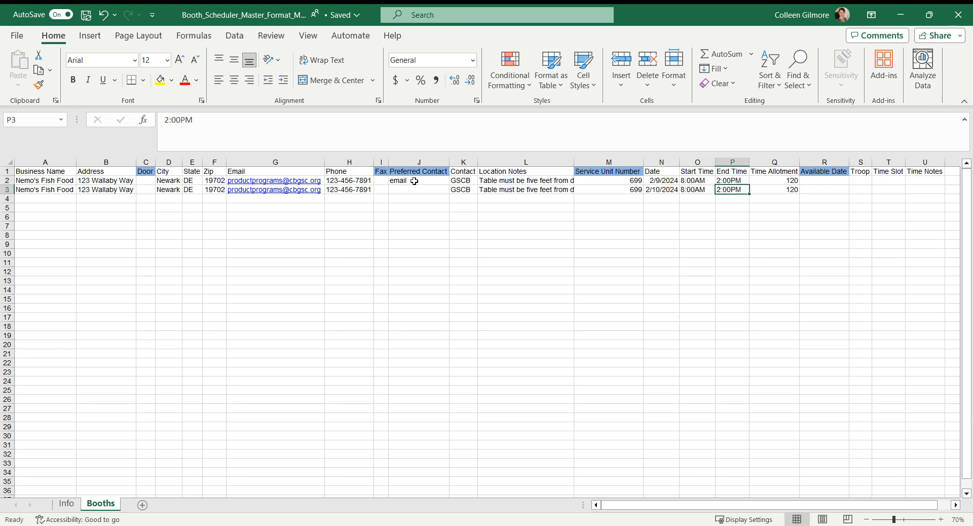
pyautogui.press('Left')
pyautogui.press('Right')
pyautogui.press('Left')
pyautogui.press('Right')
# - Compare the first booth entry's Time Allotment with its Start Time and End Time, and check the adjacent Available Date field
pyautogui.press('Right')
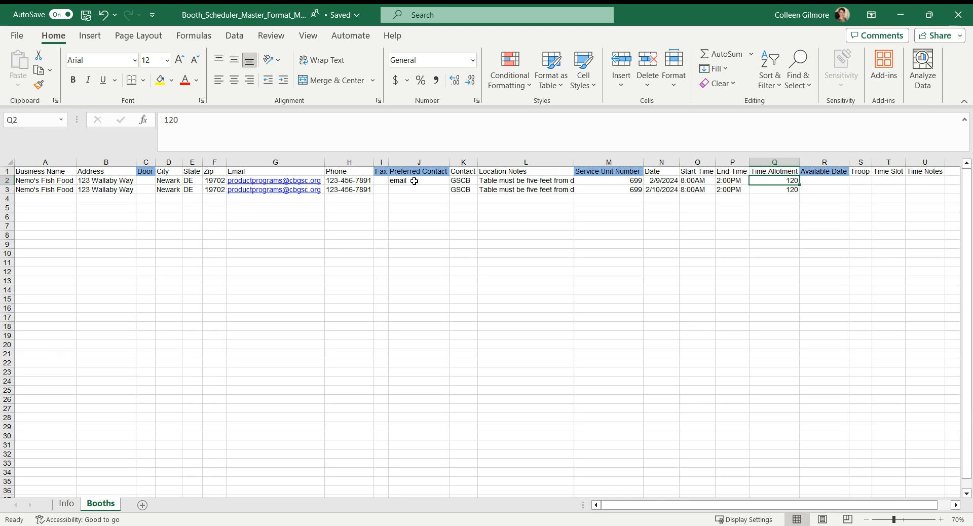
pyautogui.press('Left')
pyautogui.press('Left')
pyautogui.press('Right')
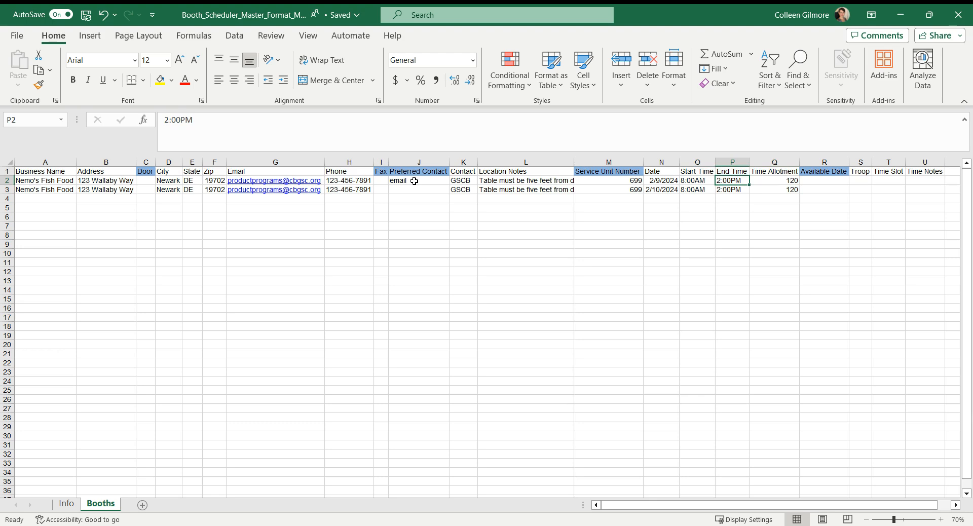
pyautogui.press('Right')
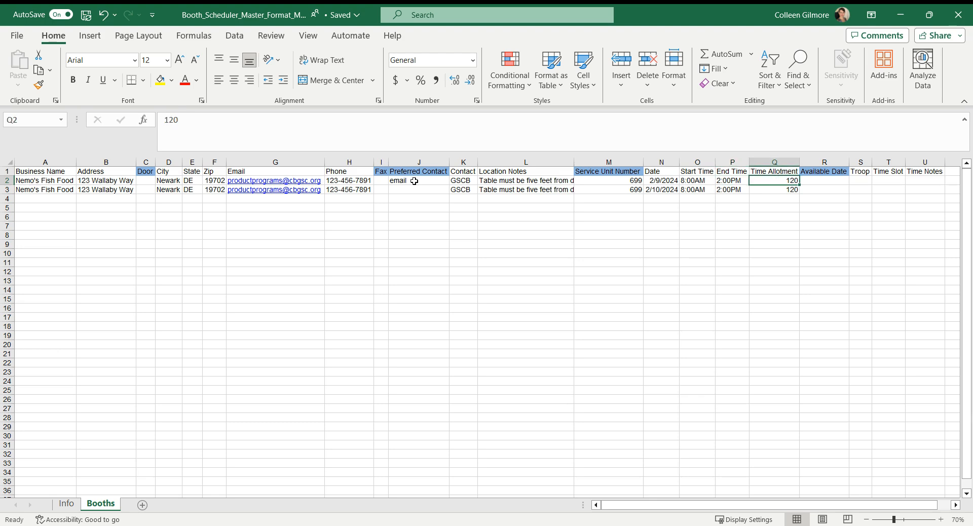
pyautogui.press('Right')
pyautogui.press('Left')
pyautogui.press('Left')
pyautogui.press('Right')
pyautogui.press('Left')
pyautogui.press('Left')
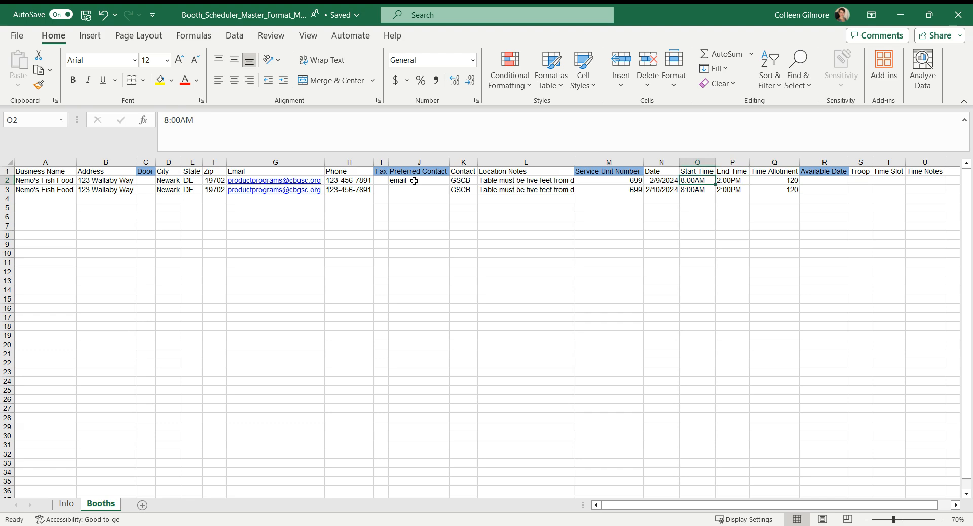
pyautogui.press('Right')
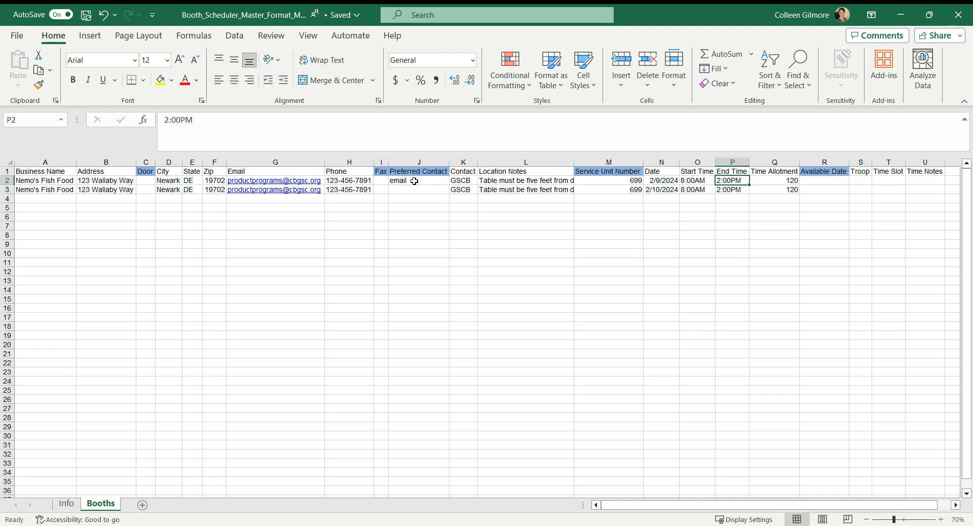
pyautogui.press('Right')
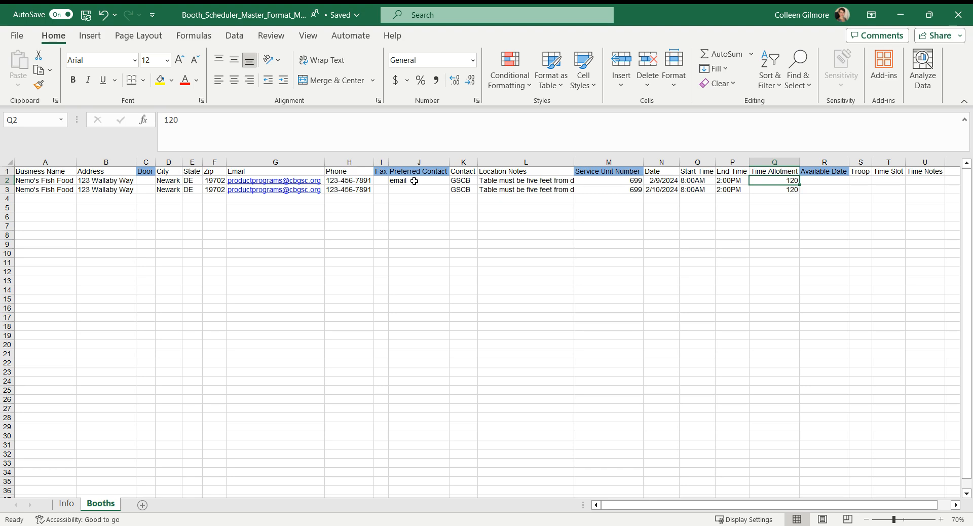
pyautogui.press('Right')
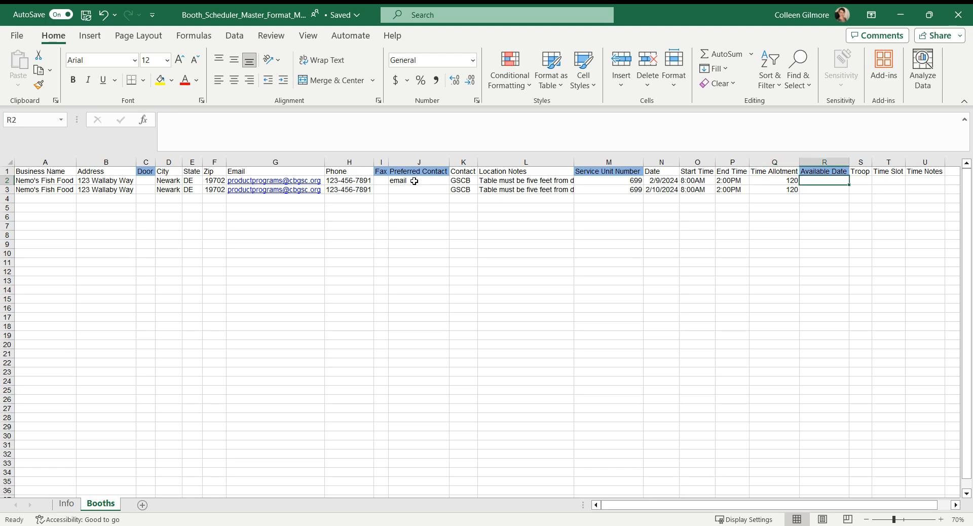
# - Review how the Start Time, Time Allotment, Date and Available Date fields are filled across the two booth entries
pyautogui.press('Right')
pyautogui.press('Left')
pyautogui.press('Left')
pyautogui.press('Left')
pyautogui.press('Left')
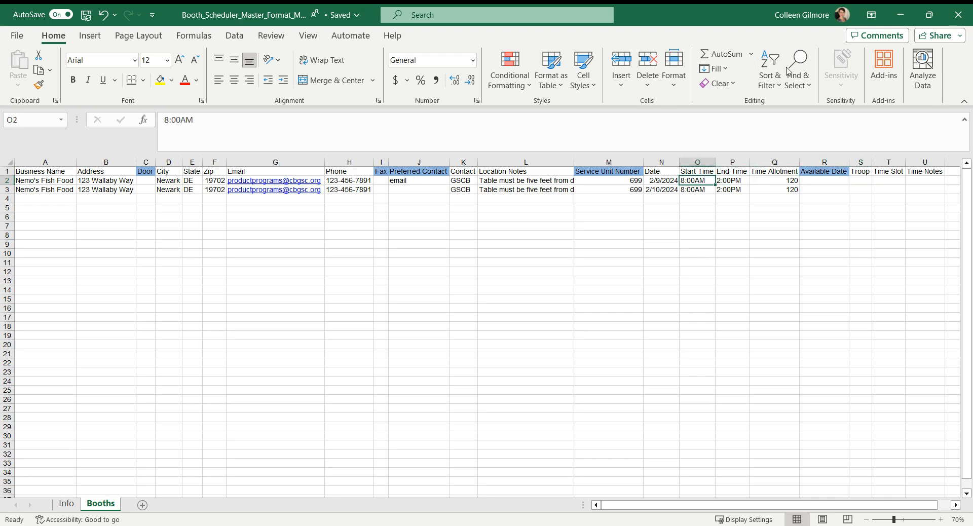
pyautogui.click(812, 181)
pyautogui.click(776, 162)
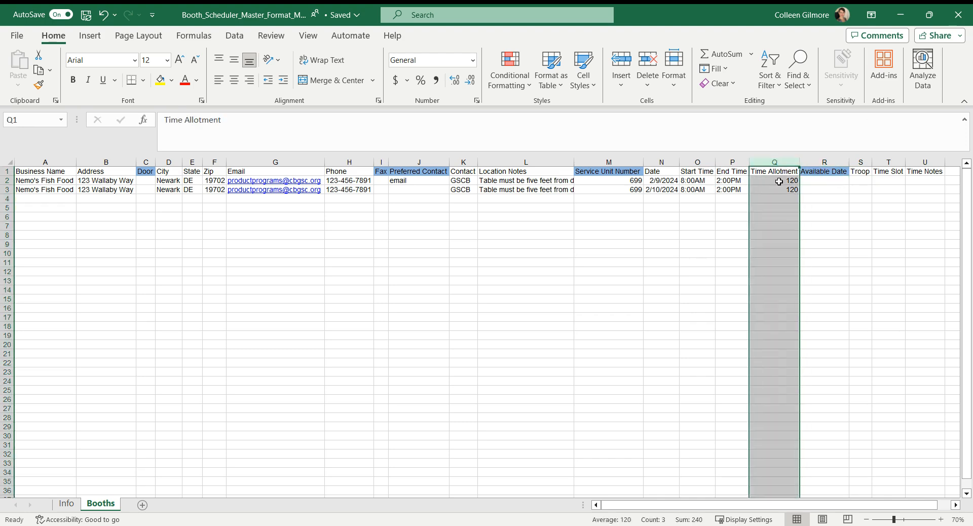
pyautogui.click(780, 182)
pyautogui.click(832, 180)
pyautogui.click(699, 171)
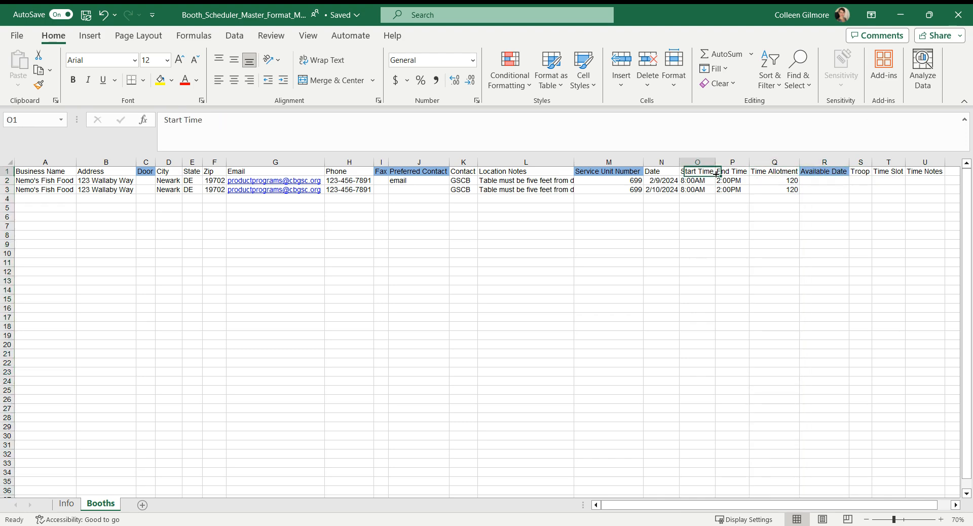
pyautogui.click(701, 181)
pyautogui.click(783, 180)
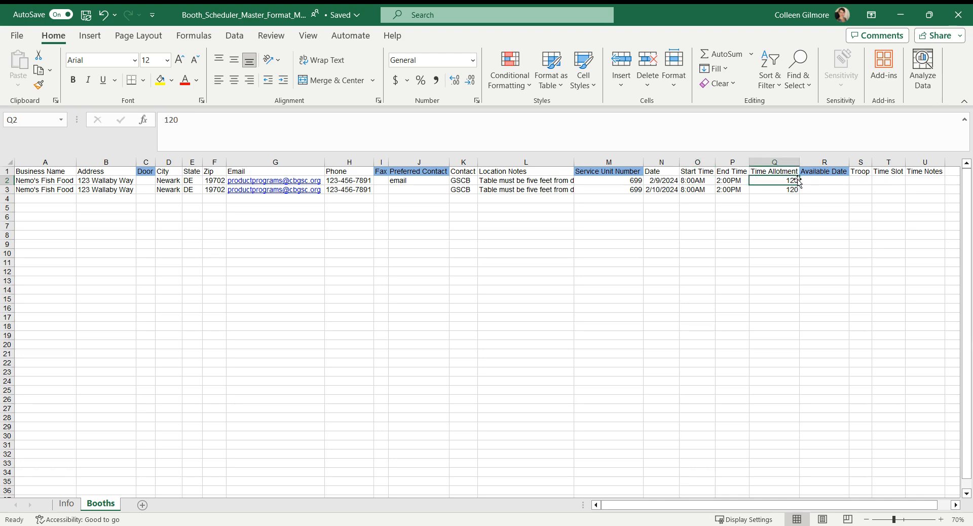
pyautogui.click(777, 189)
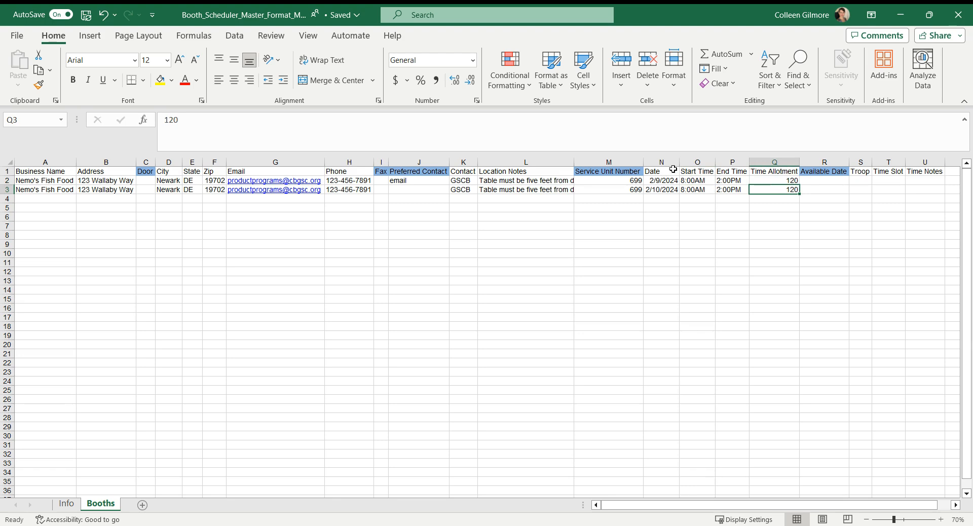
pyautogui.click(652, 189)
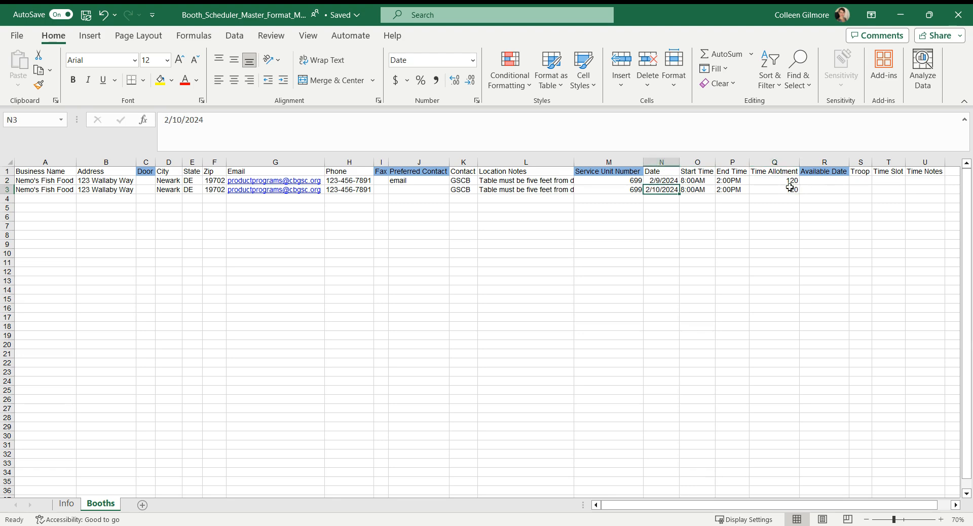
pyautogui.click(820, 188)
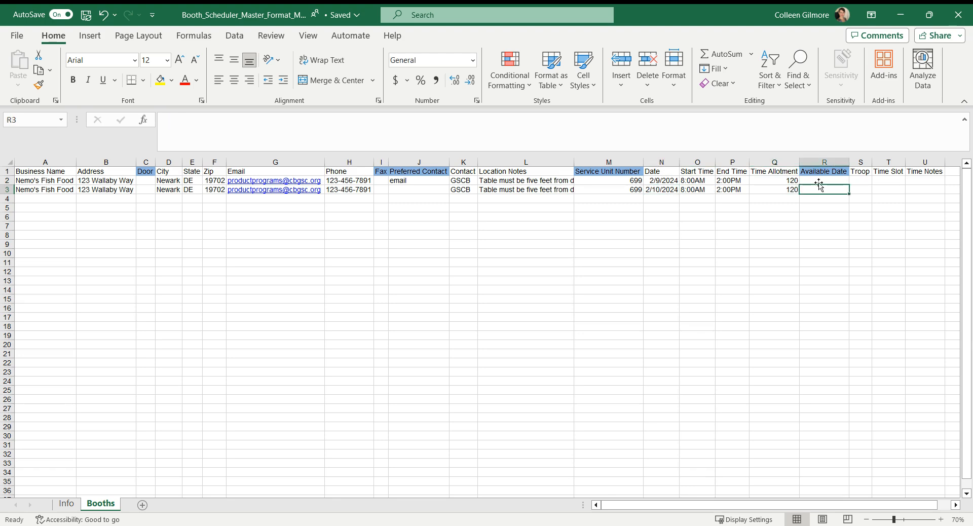
# - Enter 1 as the Troop and 8:00AM as the Time Slot in the first booth entry
pyautogui.click(859, 181)
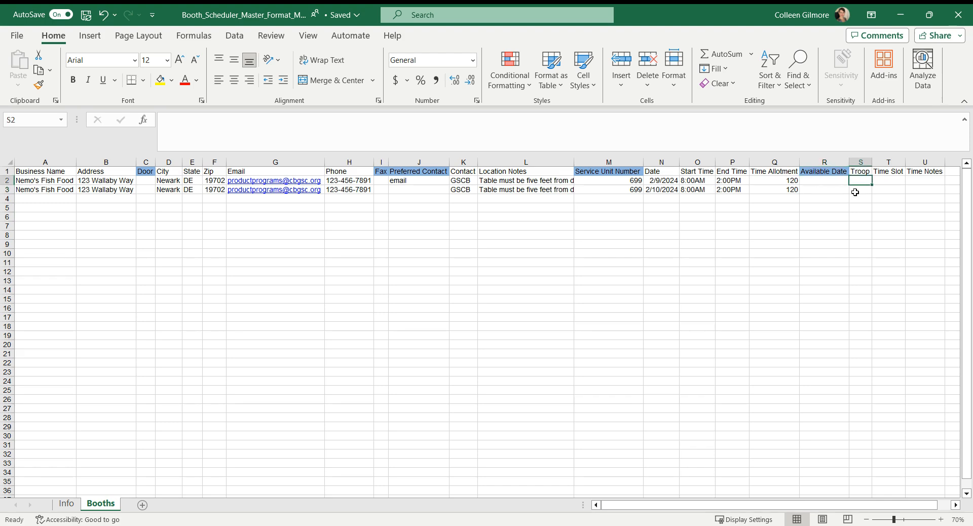
pyautogui.write('1')
pyautogui.hotkey('ctrl', 'Return')
pyautogui.click(884, 183)
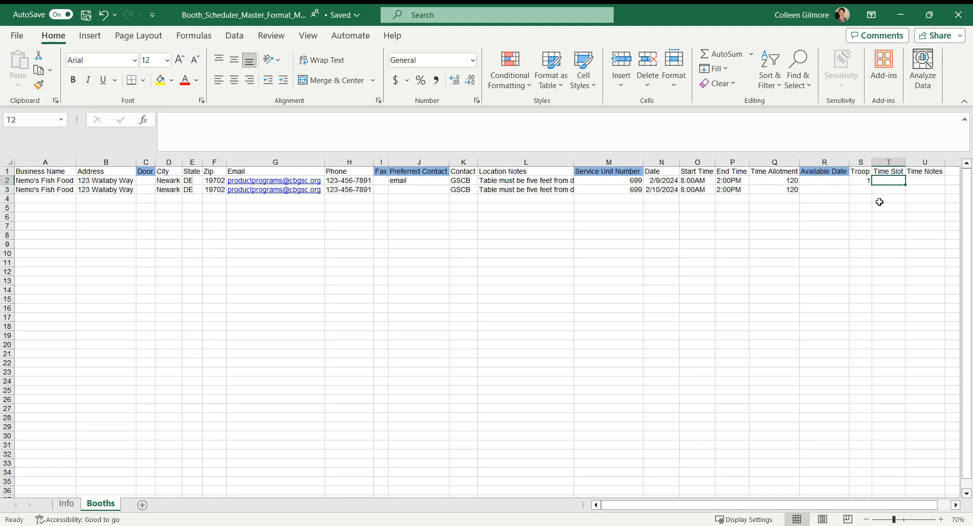
pyautogui.write('8:00')
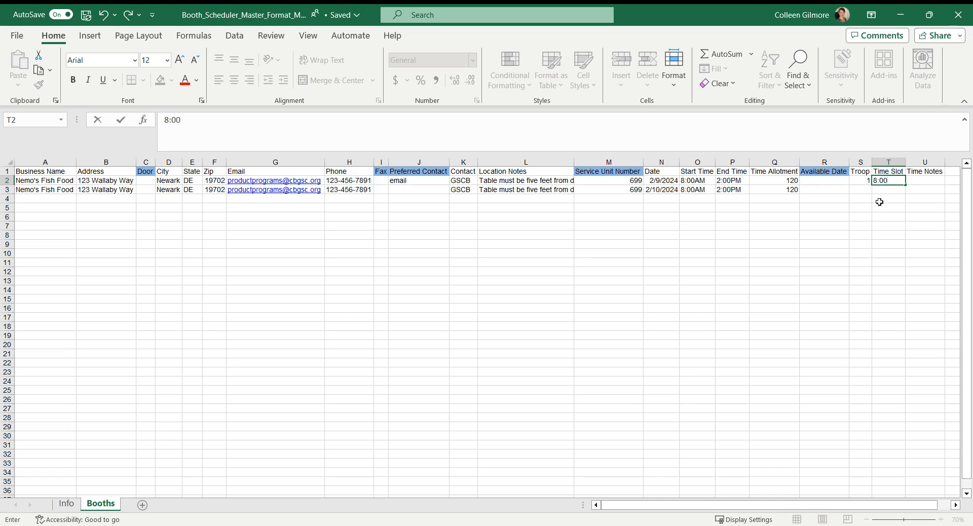
pyautogui.press('Tab')
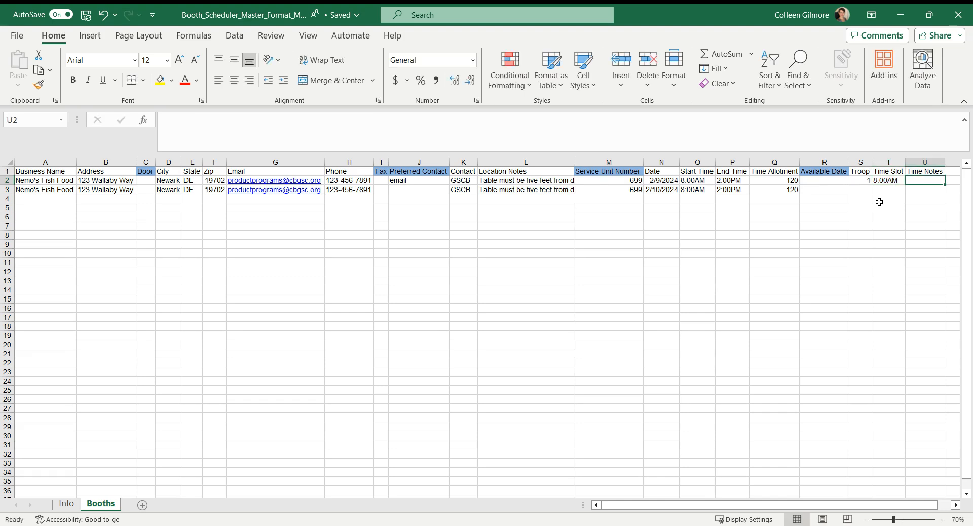
# - Examine the Time Notes and Available Date headers together with their fields in the first booth entry
pyautogui.press('Up')
pyautogui.press('Down')
pyautogui.press('Up')
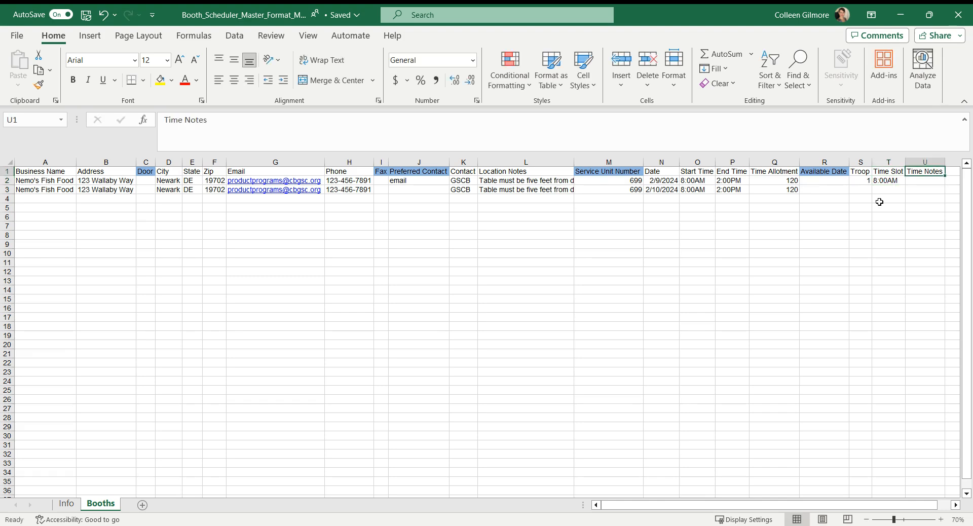
pyautogui.press('Down')
pyautogui.press('Up')
pyautogui.press('Down')
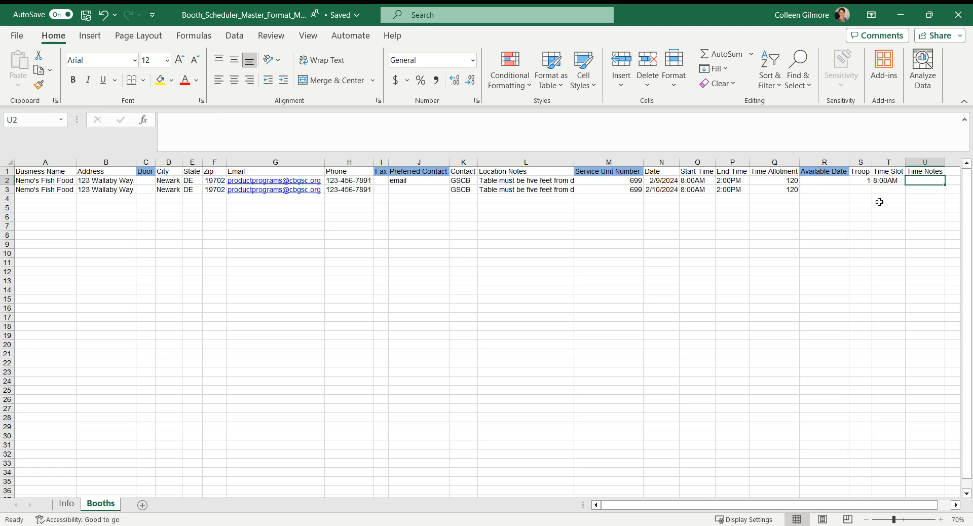
pyautogui.press('Left')
pyautogui.press('Left')
pyautogui.press('Left')
pyautogui.press('Left')
pyautogui.press('Up')
pyautogui.press('Right')
pyautogui.press('Down')
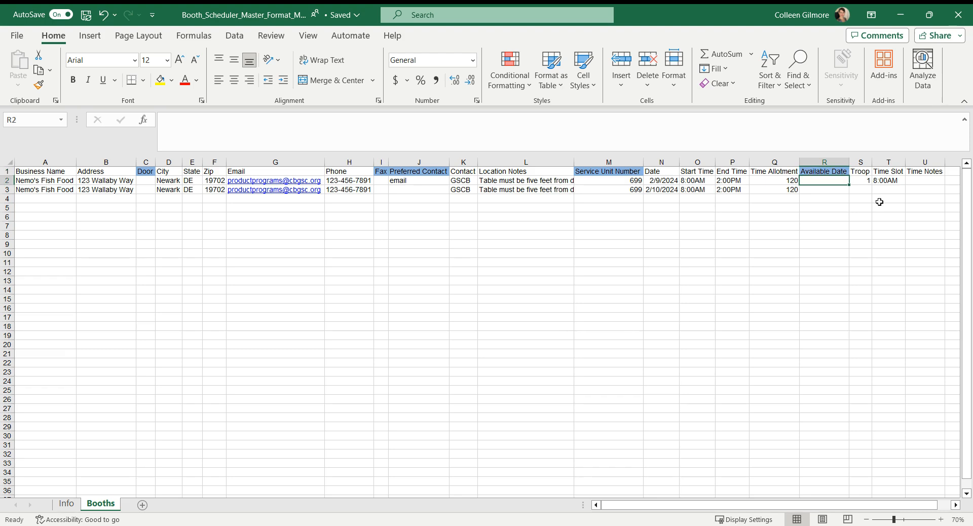
pyautogui.press('Up')
pyautogui.press('Down')
pyautogui.press('Right')
pyautogui.press('Right')
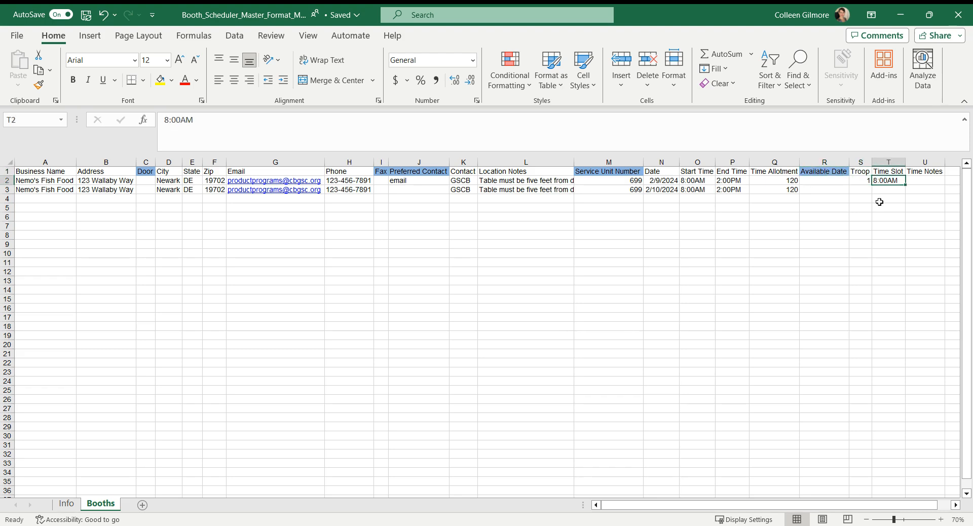
# - Review the first booth entry's fields from Available Date through Time Notes
pyautogui.press('Right')
pyautogui.press('Left')
pyautogui.press('Left')
pyautogui.press('Left')
pyautogui.press('Left')
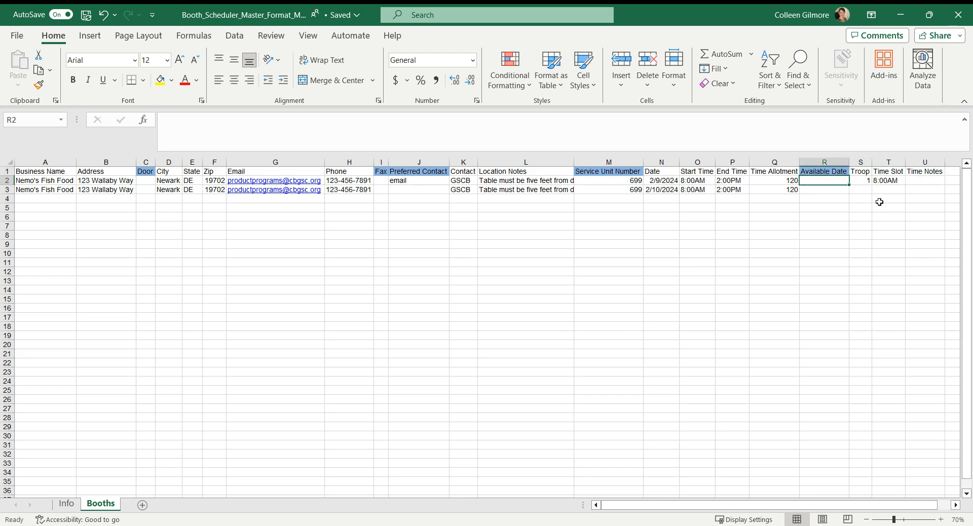
pyautogui.press('Right')
pyautogui.press('Right')
pyautogui.press('Right')
pyautogui.press('Right')
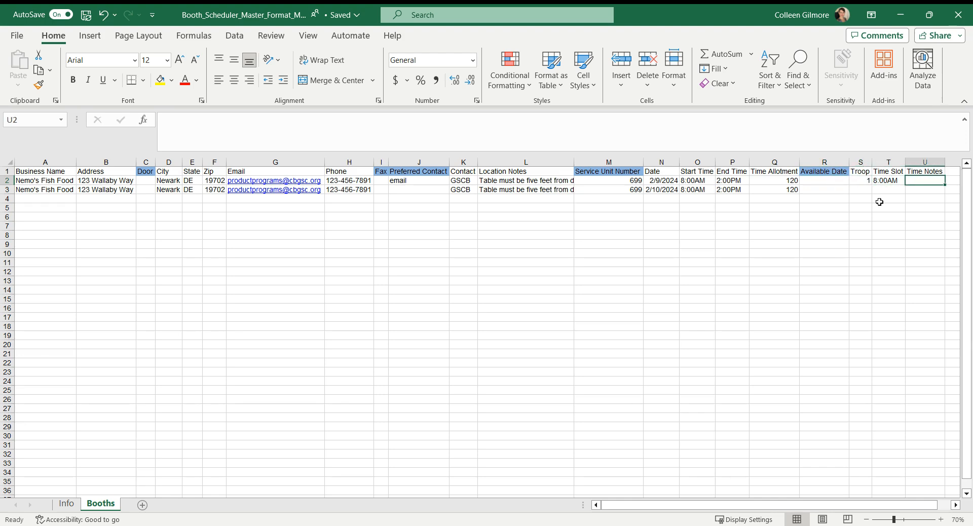
pyautogui.press('Down')
pyautogui.press('Up')
pyautogui.press('Left')
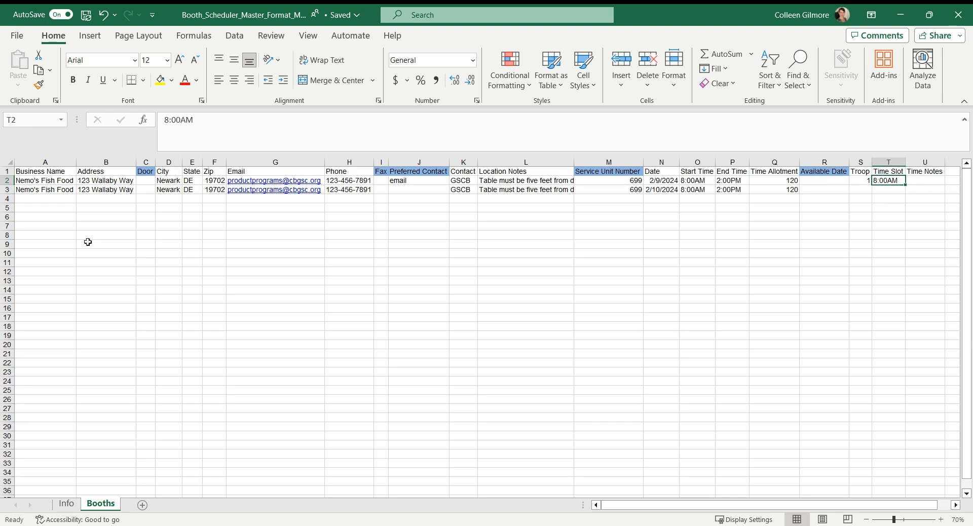
# - Copy the first booth entry's whole row and insert the copy directly below it as row 3
pyautogui.click(6, 180)
pyautogui.rightClick(5, 180)
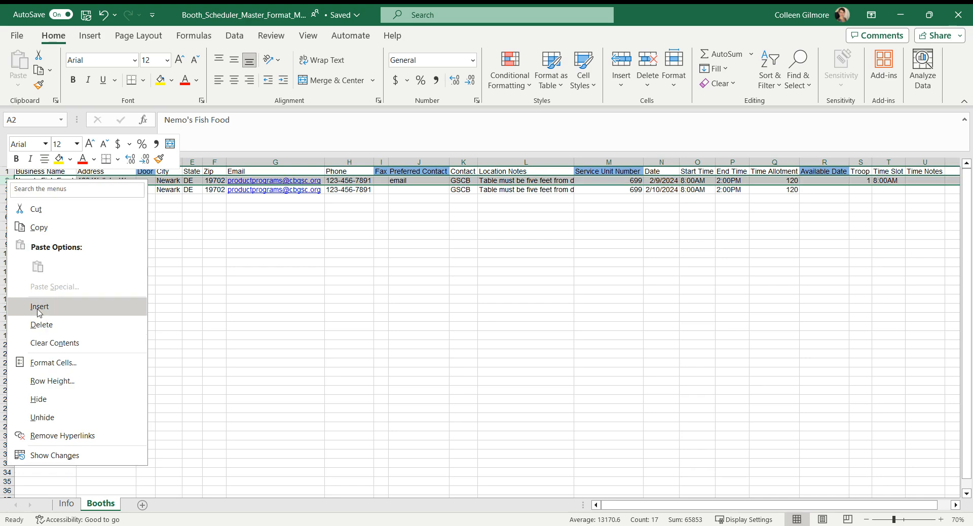
pyautogui.click(30, 228)
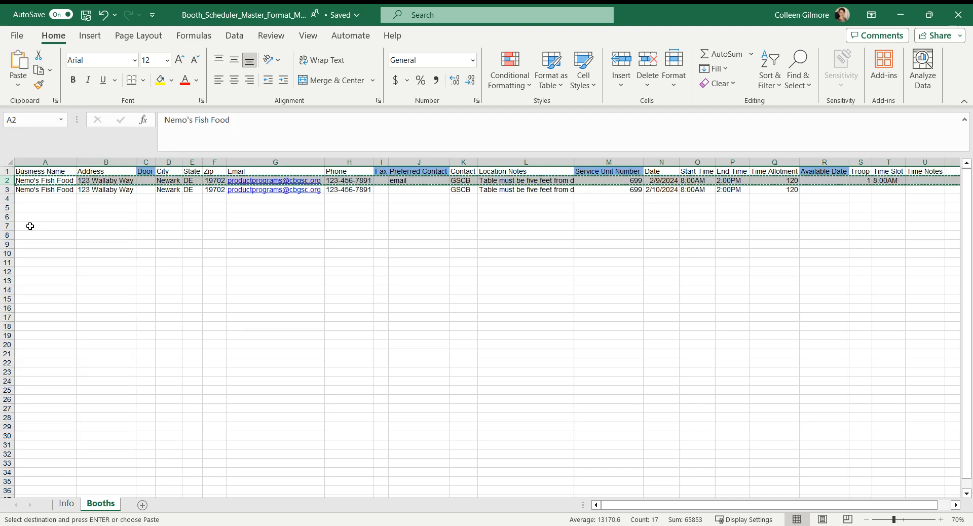
pyautogui.click(8, 191)
pyautogui.rightClick(8, 191)
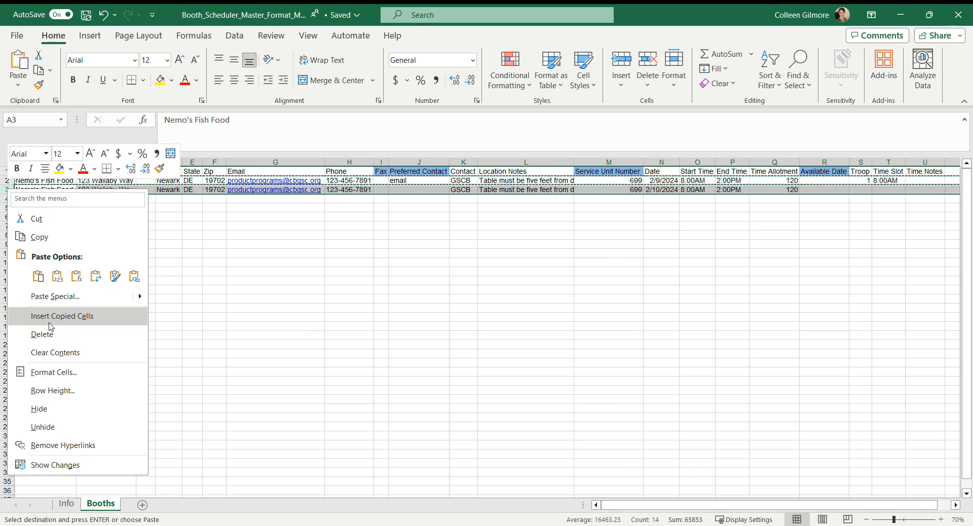
pyautogui.click(49, 323)
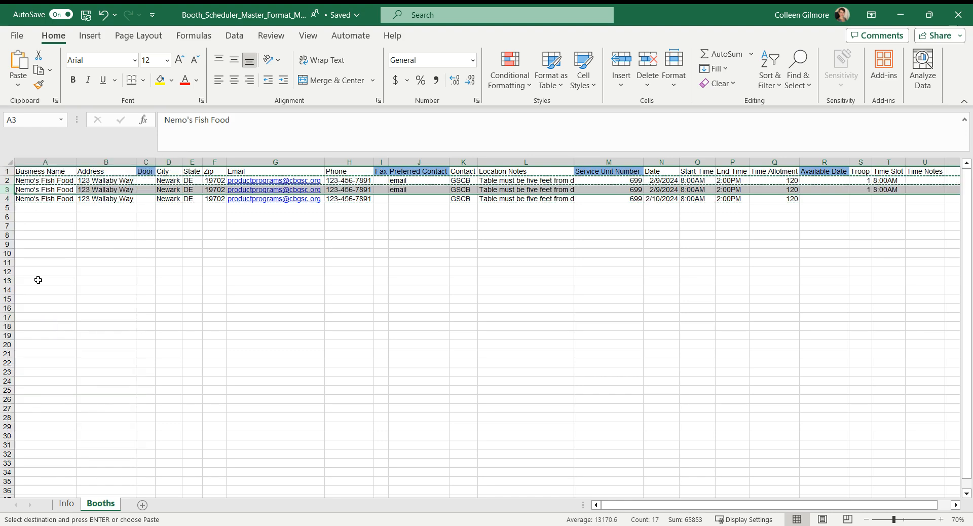
# - Insert an empty row at row 3 and fill it with a copy of the first booth entry's Business Name through Time Slot cells
pyautogui.rightClick(5, 191)
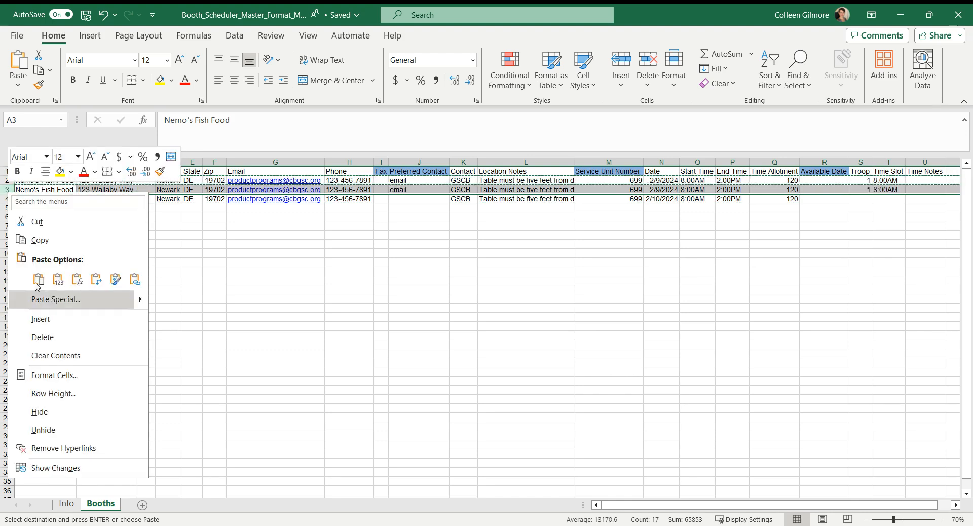
pyautogui.click(39, 319)
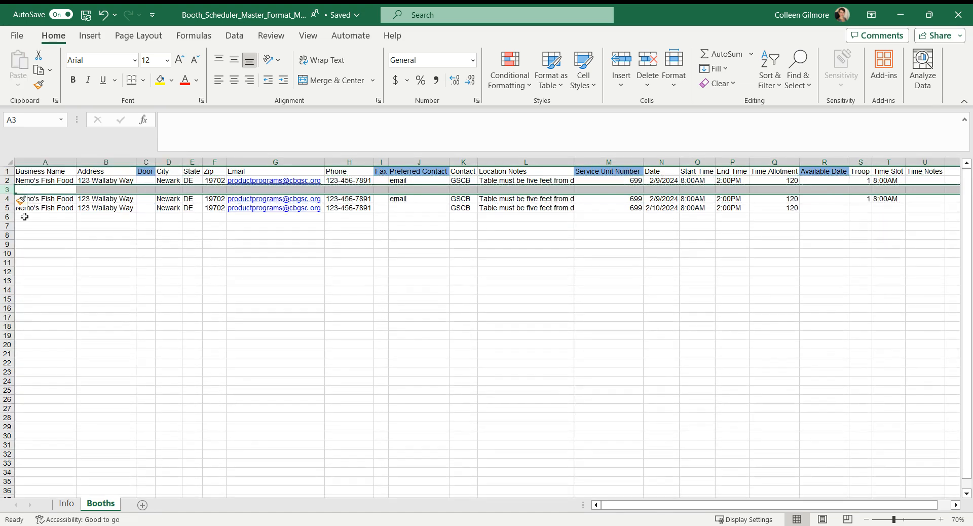
pyautogui.moveTo(19, 181); pyautogui.dragTo(193, 181)
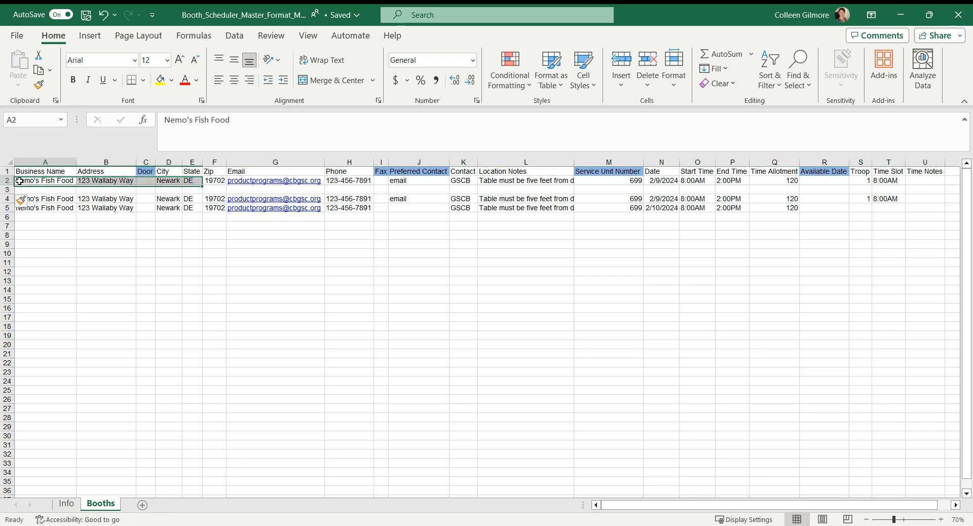
pyautogui.hotkey('shift', 'Right')
pyautogui.hotkey('shift', 'Right')
pyautogui.hotkey('shift', 'Right')
pyautogui.hotkey('shift', 'Right')
pyautogui.hotkey('shift', 'Right')
pyautogui.hotkey('shift', 'Right')
pyautogui.hotkey('shift', 'Right')
pyautogui.hotkey('shift', 'Right')
pyautogui.hotkey('shift', 'Right')
pyautogui.hotkey('shift', 'Right')
pyautogui.hotkey('shift', 'Right')
pyautogui.hotkey('shift', 'Right')
pyautogui.hotkey('shift', 'Right')
pyautogui.hotkey('shift', 'Right')
pyautogui.hotkey('shift', 'Right')
pyautogui.hotkey('shift', 'Right')
pyautogui.hotkey('shift', 'Right')
pyautogui.hotkey('shift', 'Right')
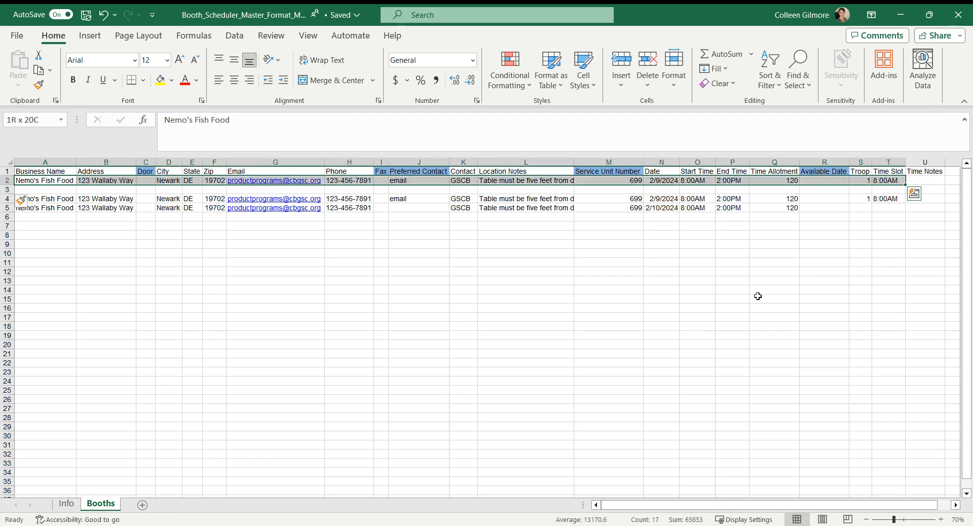
pyautogui.hotkey('ctrl', 'c')
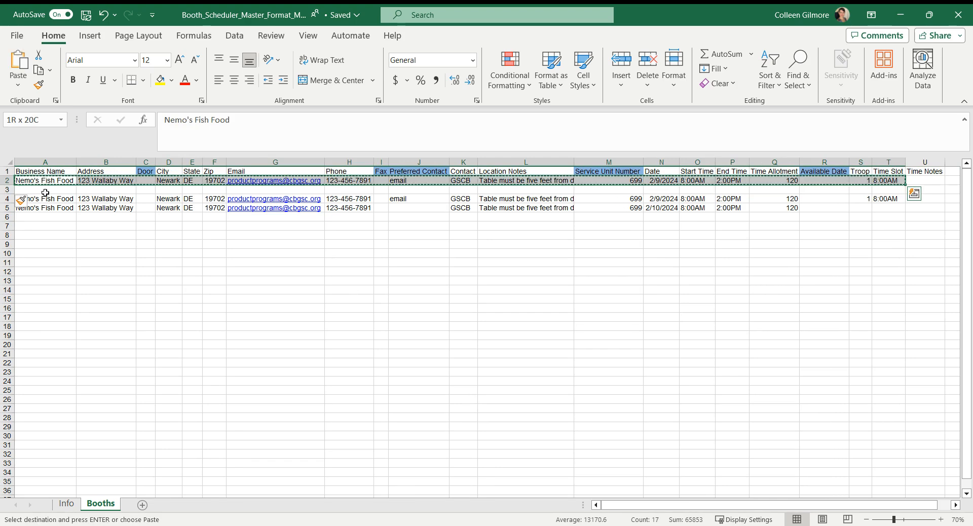
pyautogui.click(7, 190)
pyautogui.rightClick(7, 190)
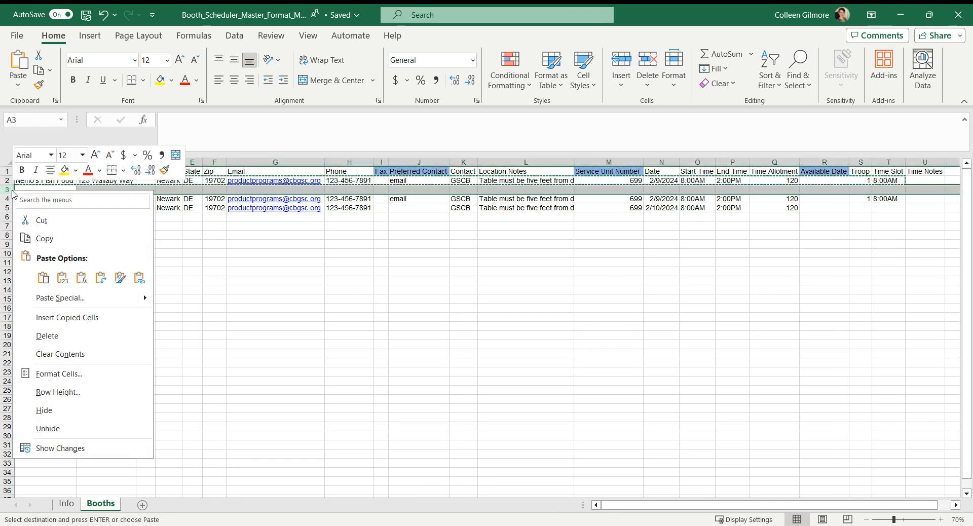
pyautogui.click(73, 315)
# - Set the End Time of the first booth entry in row 2 to 10:00AM
pyautogui.click(782, 198)
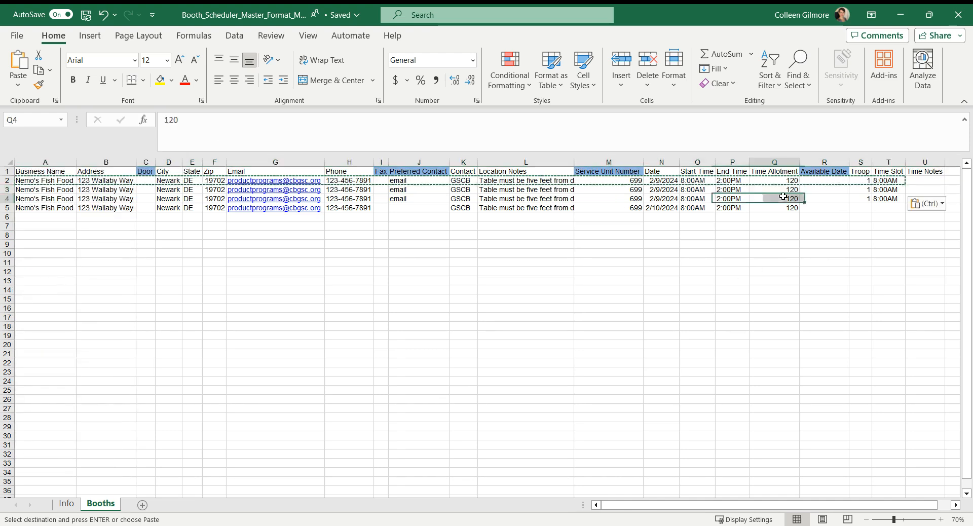
pyautogui.doubleClick(794, 194)
pyautogui.press('Down')
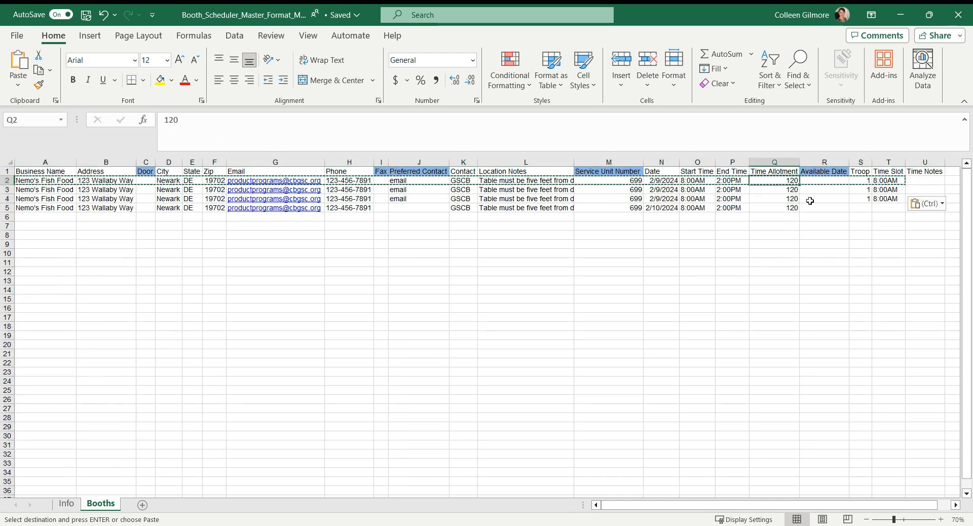
pyautogui.press('Left')
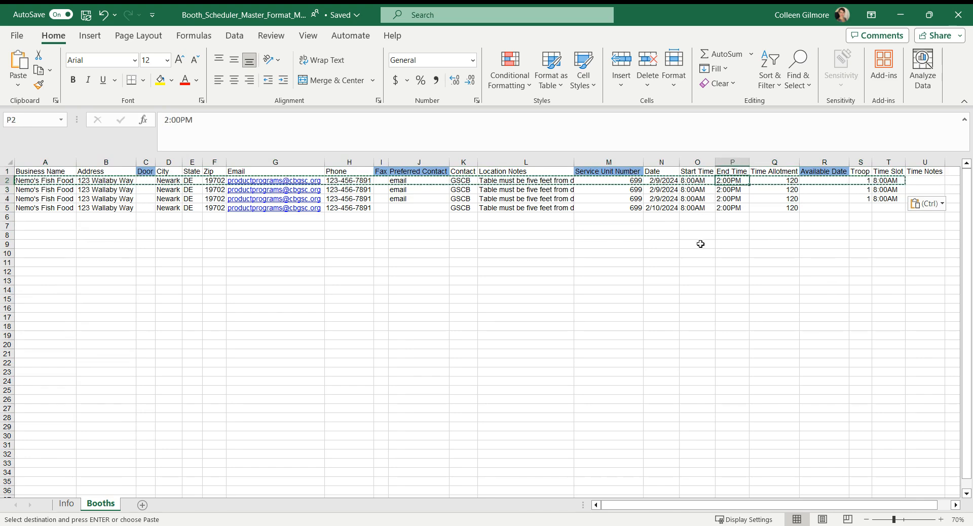
pyautogui.write('10')
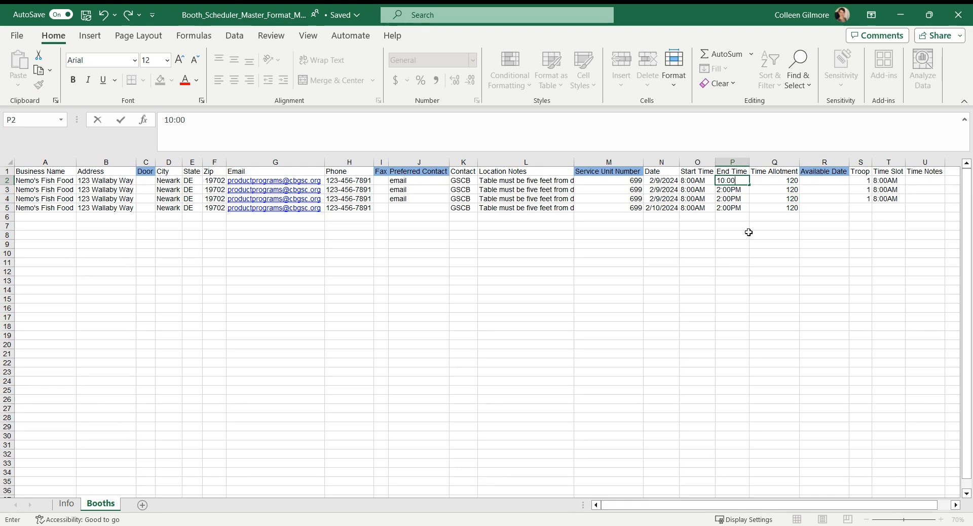
pyautogui.press('Return')
# - Set row 3's booth slot to a Start Time of 10:00AM and an End Time of 12:00PM
pyautogui.press('Left')
pyautogui.press('Left')
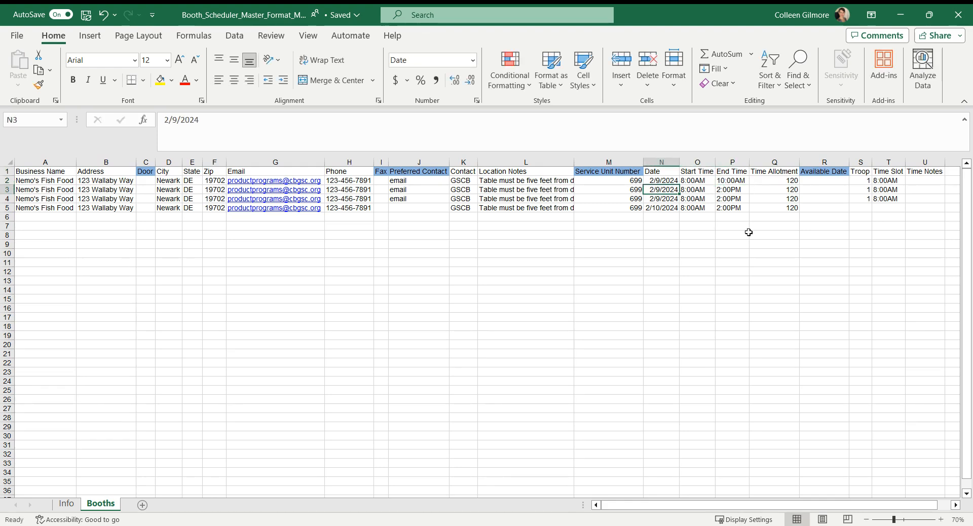
pyautogui.press('Right')
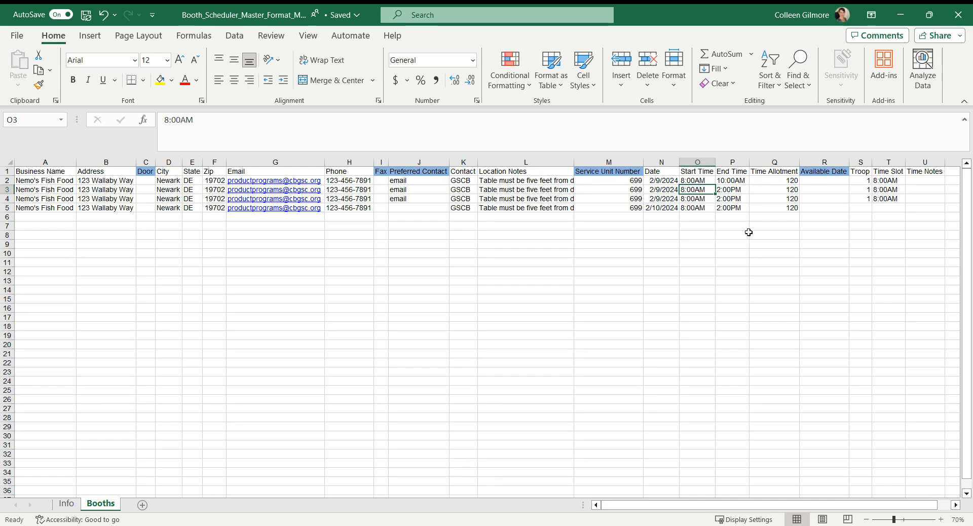
pyautogui.write('10:00A')
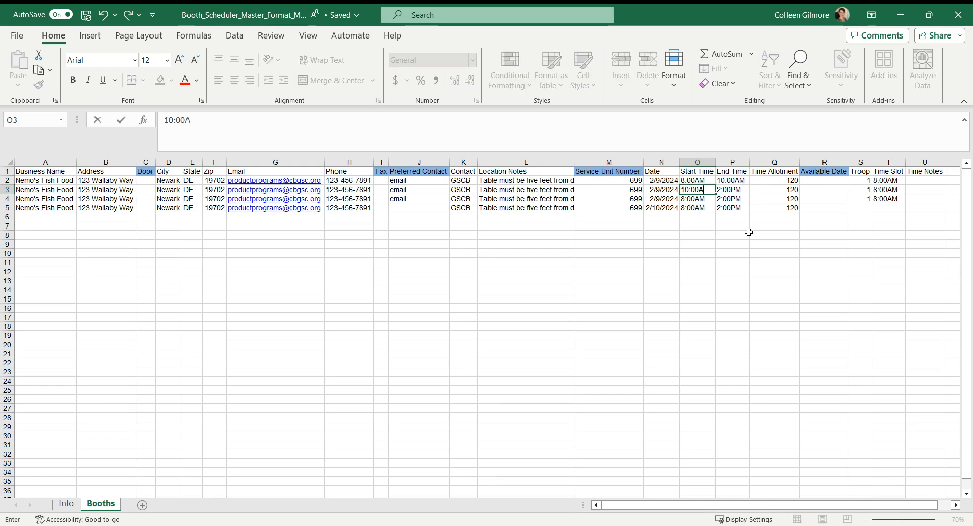
pyautogui.write('M')
pyautogui.press('Tab')
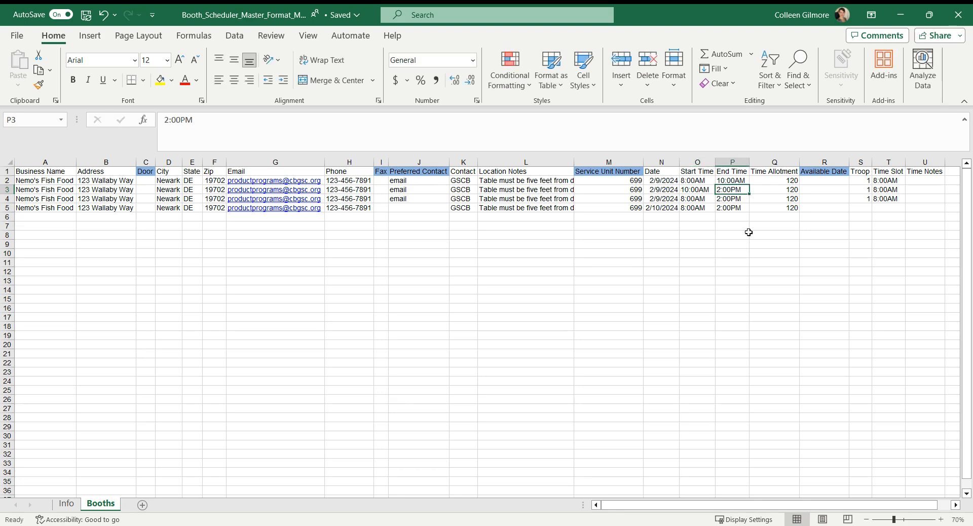
pyautogui.write('12:PM')
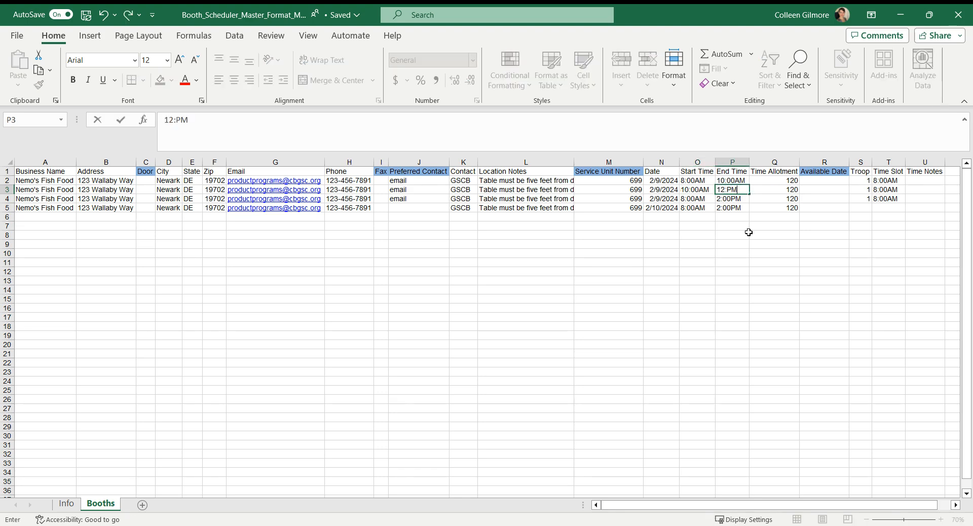
pyautogui.press('BackSpace')
pyautogui.press('BackSpace')
pyautogui.write('00PM')
pyautogui.press('Right')
pyautogui.press('Right')
pyautogui.press('Right')
pyautogui.press('Right')
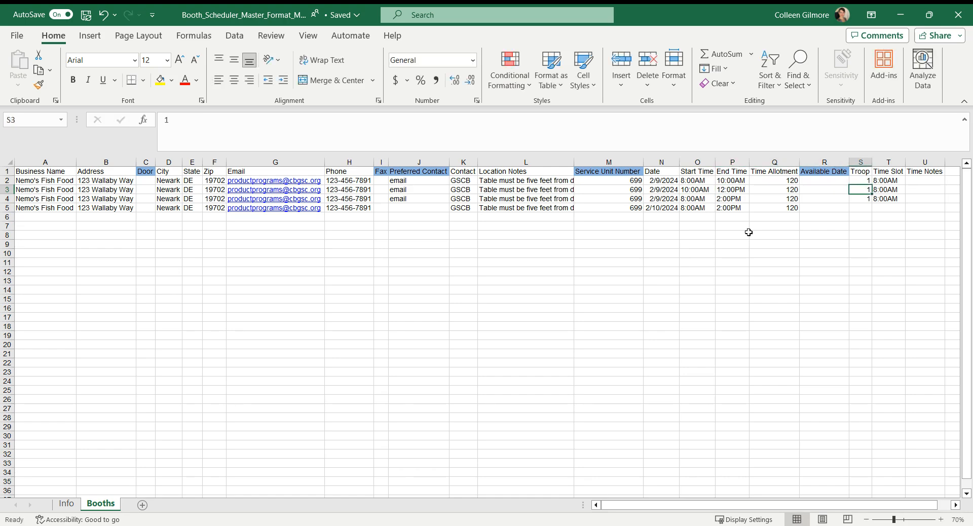
# - Set the Start Time of the 2/9/2024 booth slot in row 4 to 12:00PM
pyautogui.press('Left')
pyautogui.press('Left')
pyautogui.press('Left')
pyautogui.press('Left')
pyautogui.press('Left')
pyautogui.press('Down')
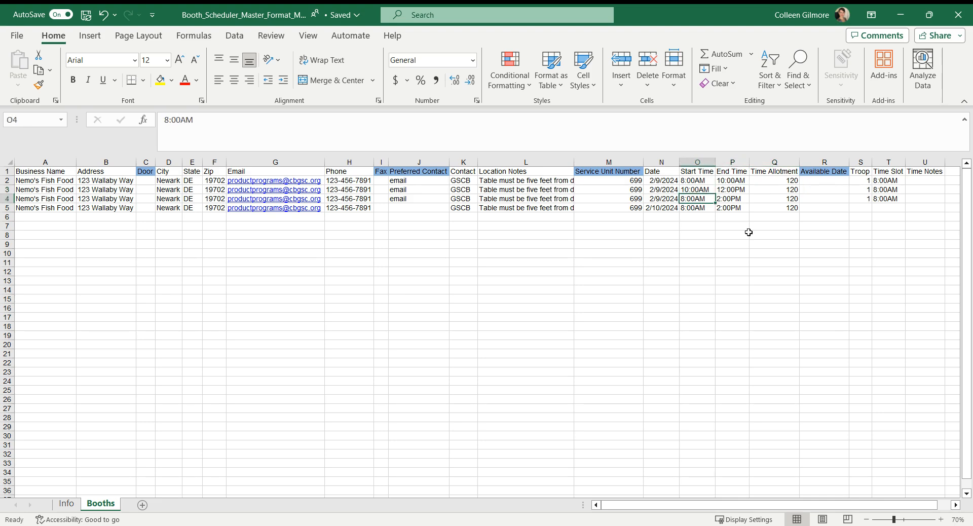
pyautogui.write('12:00')
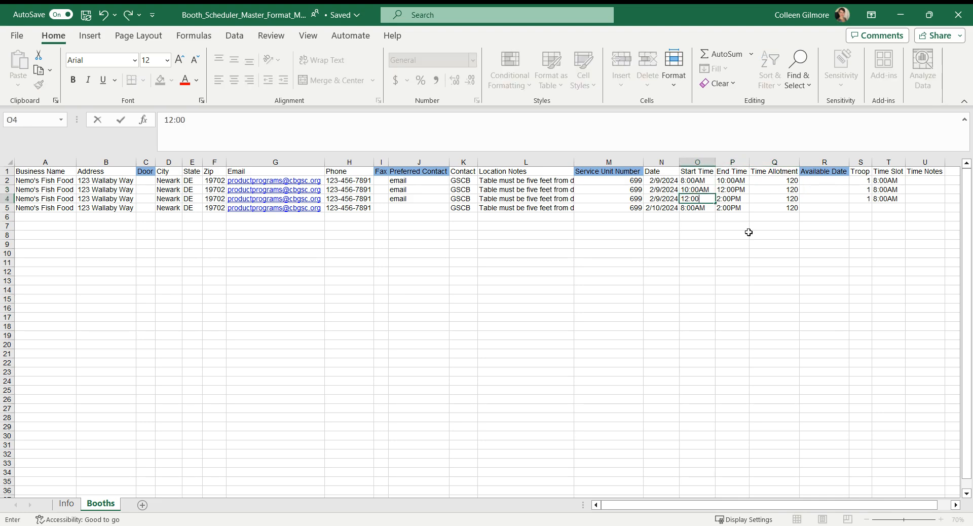
pyautogui.write('PM')
pyautogui.press('Tab')
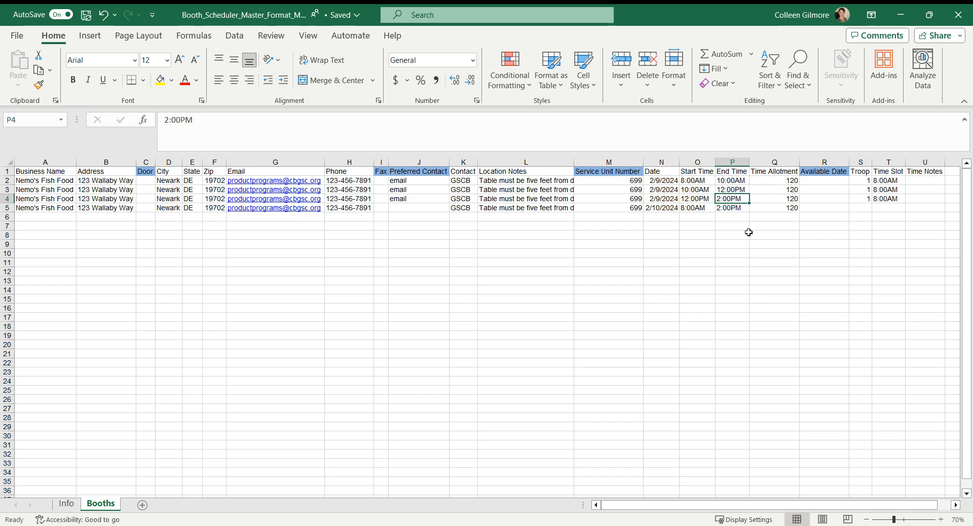
# - Review the Time Allotment and Time Slot cells of the three 2/9/2024 booth rows
pyautogui.press('Right')
pyautogui.press('Right')
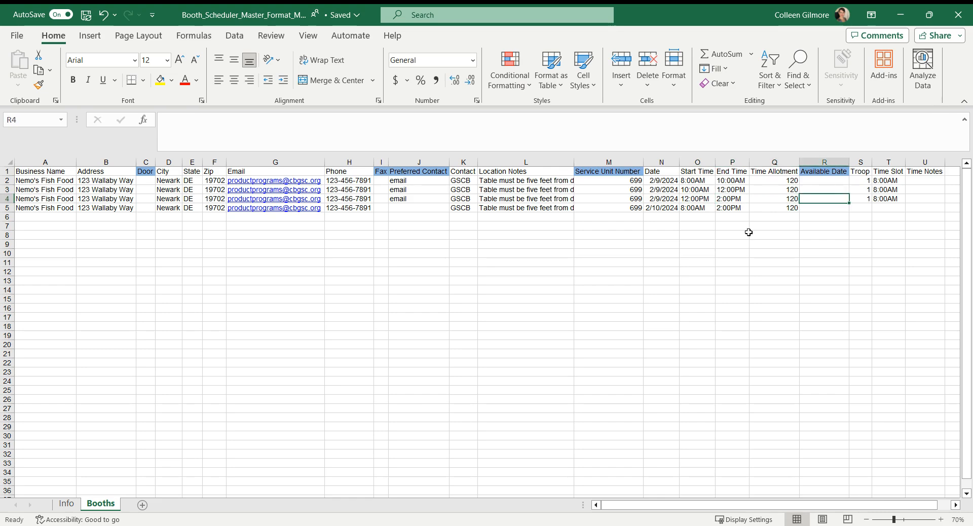
pyautogui.press('Left')
pyautogui.press('Up')
pyautogui.press('Up')
pyautogui.press('Down')
pyautogui.press('Down')
pyautogui.press('Down')
pyautogui.press('Up')
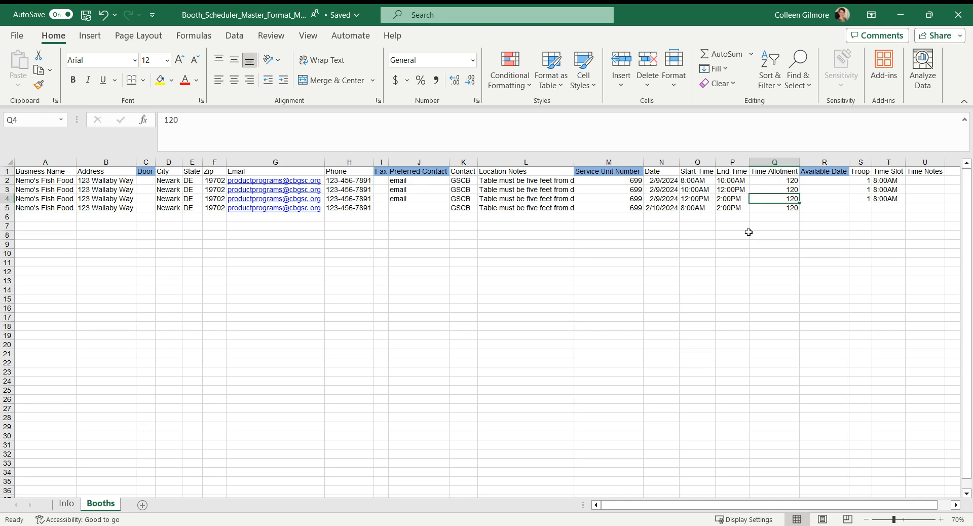
pyautogui.press('Right')
pyautogui.press('Right')
pyautogui.press('Right')
pyautogui.press('Up')
pyautogui.press('Up')
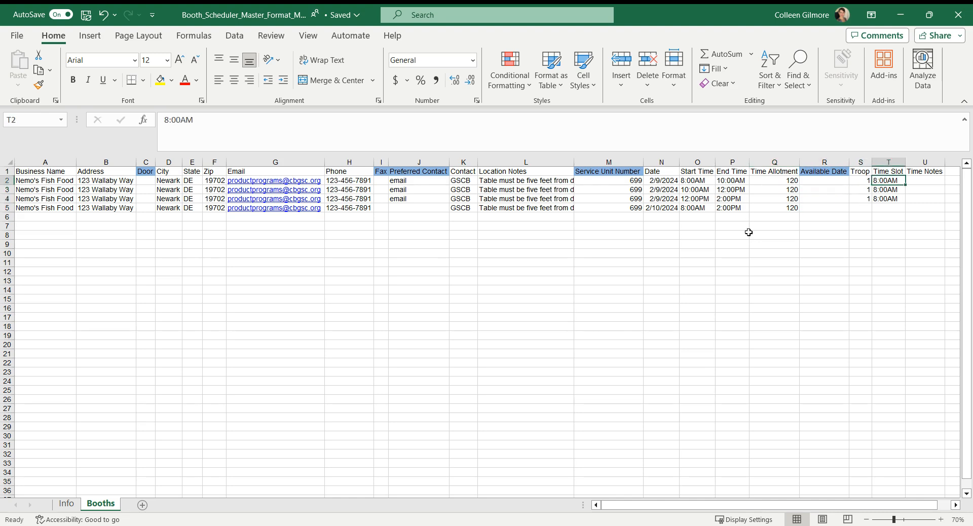
# - Assign troop 10 to the booth slot in row 3 with a Time Slot of 10:00AM
pyautogui.press('Left')
pyautogui.press('Right')
pyautogui.press('Down')
pyautogui.press('Left')
pyautogui.write('10')
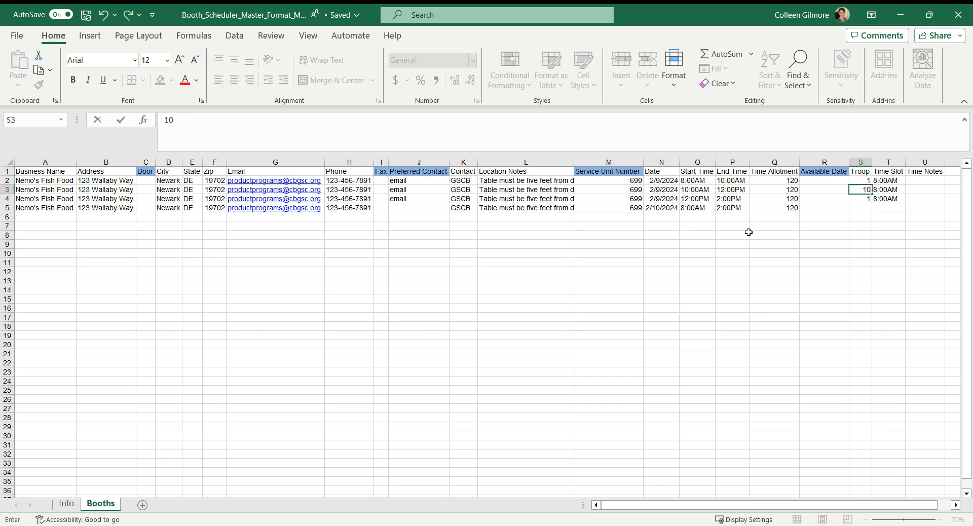
pyautogui.press('Tab')
pyautogui.write('10')
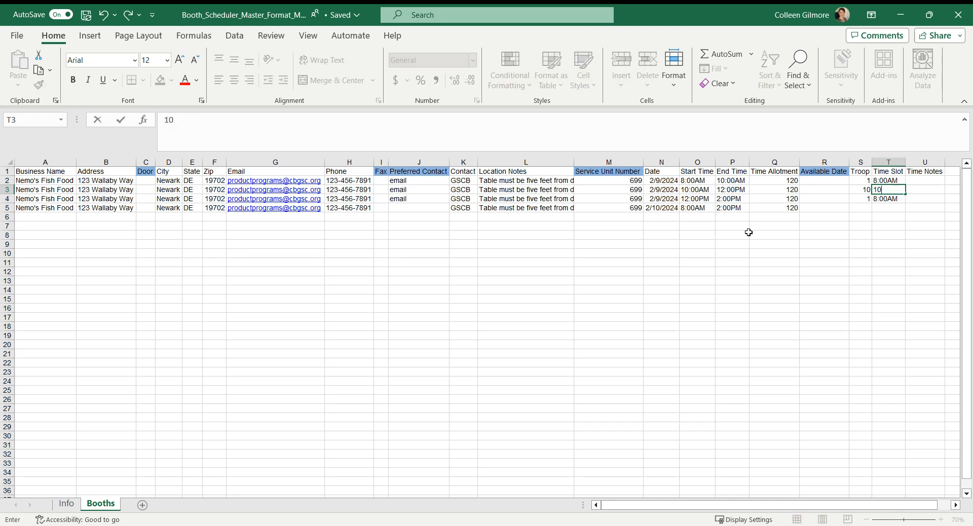
pyautogui.write(':00AM')
pyautogui.press('Return')
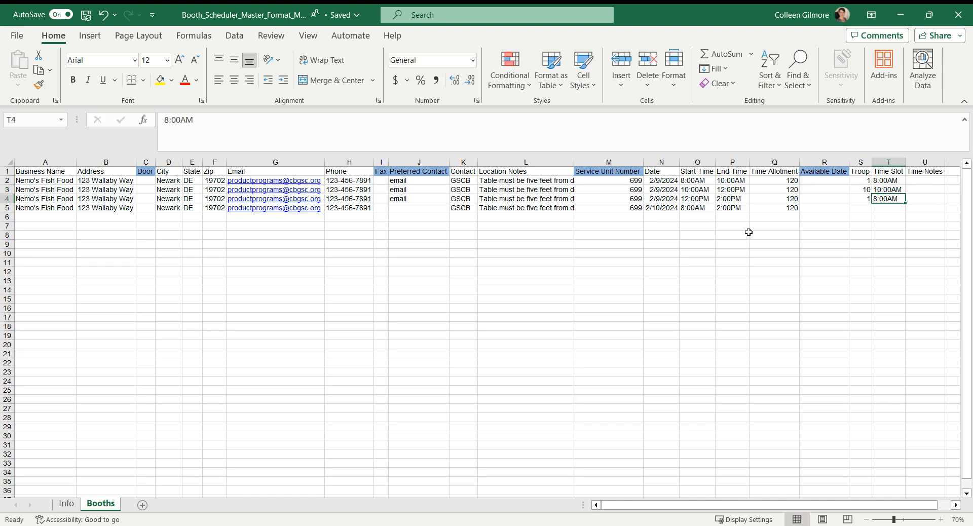
# - Assign troop 100 to the booth slot in row 4 with a Time Slot of 12:00PM
pyautogui.write('100')
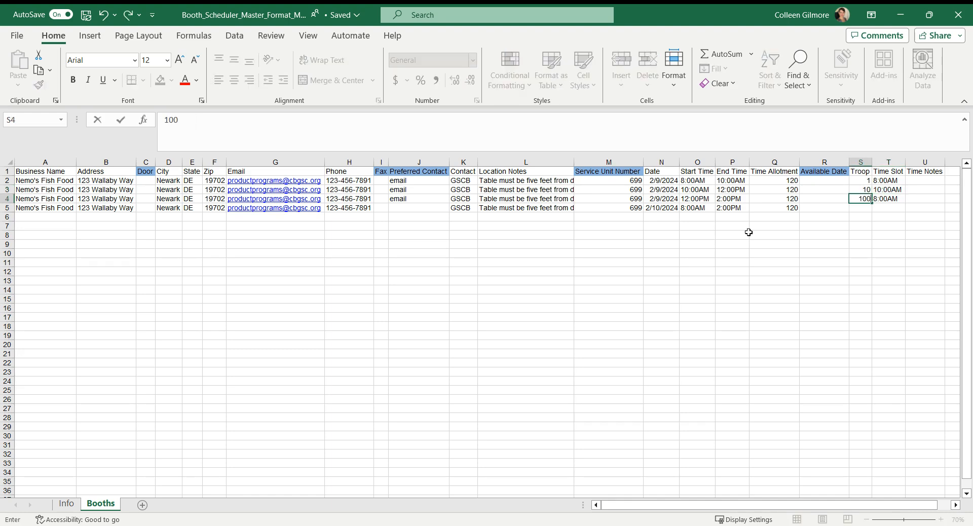
pyautogui.press('Tab')
pyautogui.write('12')
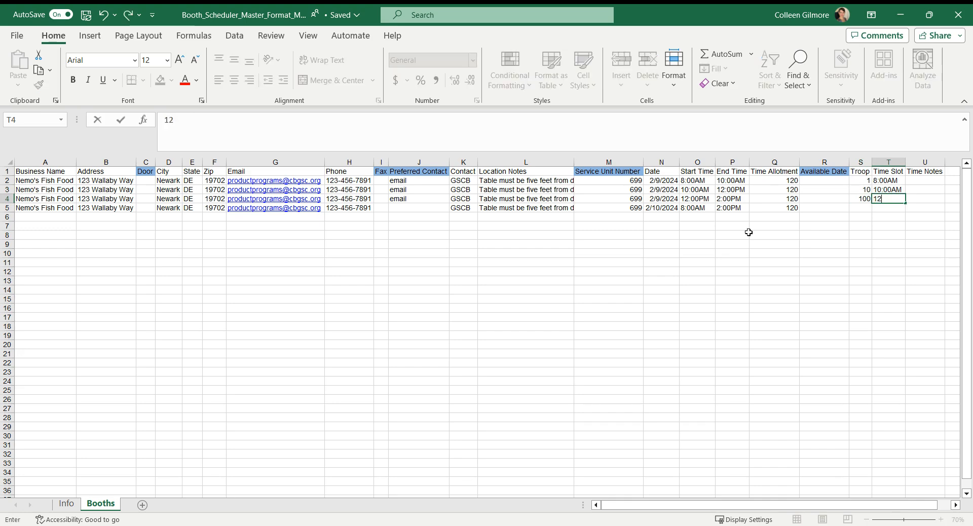
pyautogui.write(':00P')
pyautogui.press('Return')
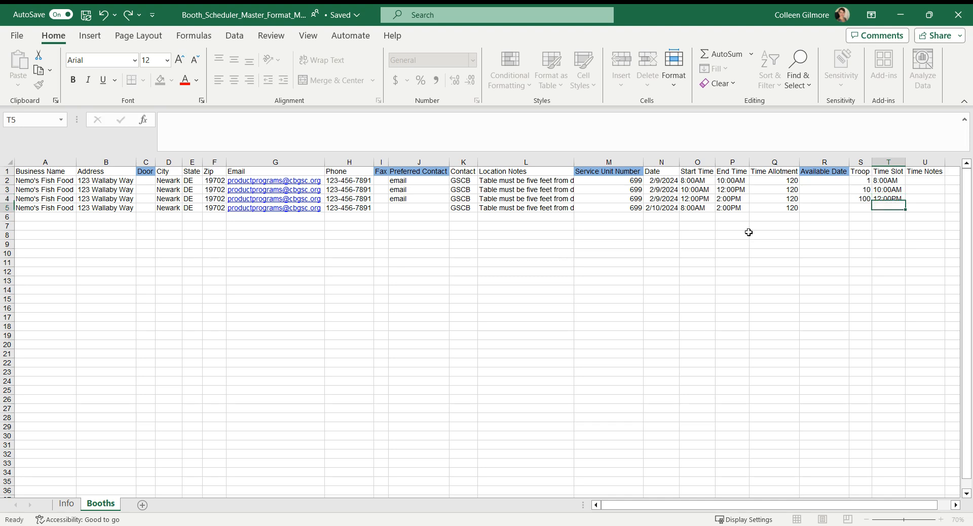
# - Review the 2/10/2024 booth row from its Date and Start Time through its Time Slot
pyautogui.press('Left')
pyautogui.press('Left')
pyautogui.press('Left')
pyautogui.press('Left')
pyautogui.press('Left')
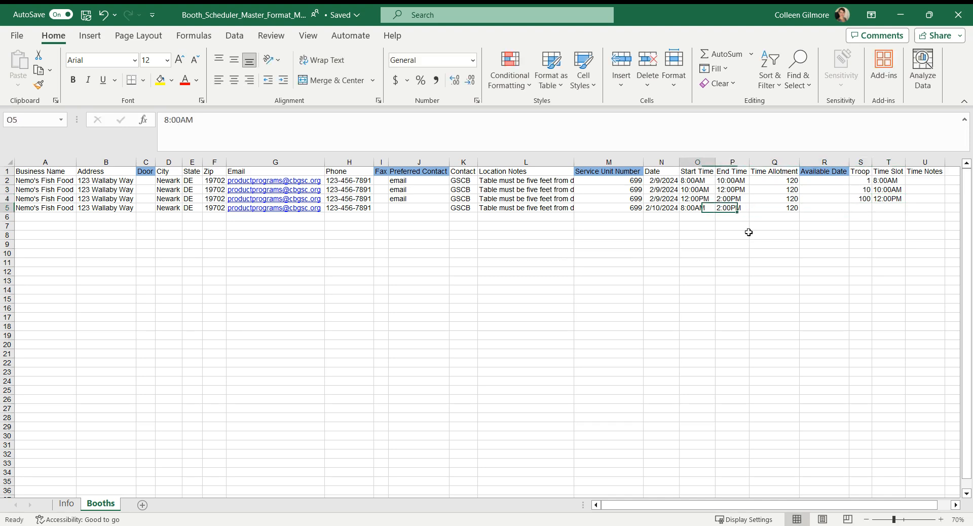
pyautogui.press('Up')
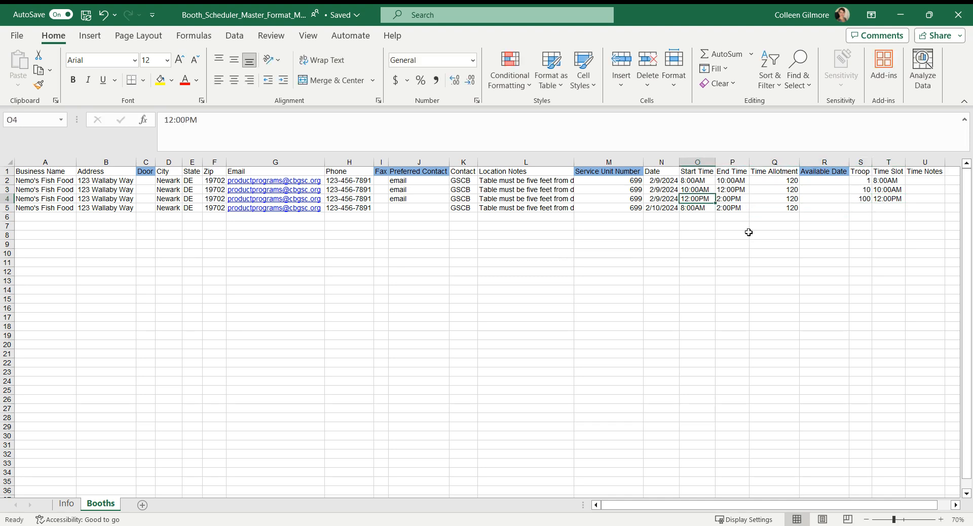
pyautogui.press('Left')
pyautogui.press('Down')
pyautogui.press('Right')
pyautogui.press('Right')
pyautogui.press('Right')
pyautogui.press('Right')
pyautogui.press('Right')
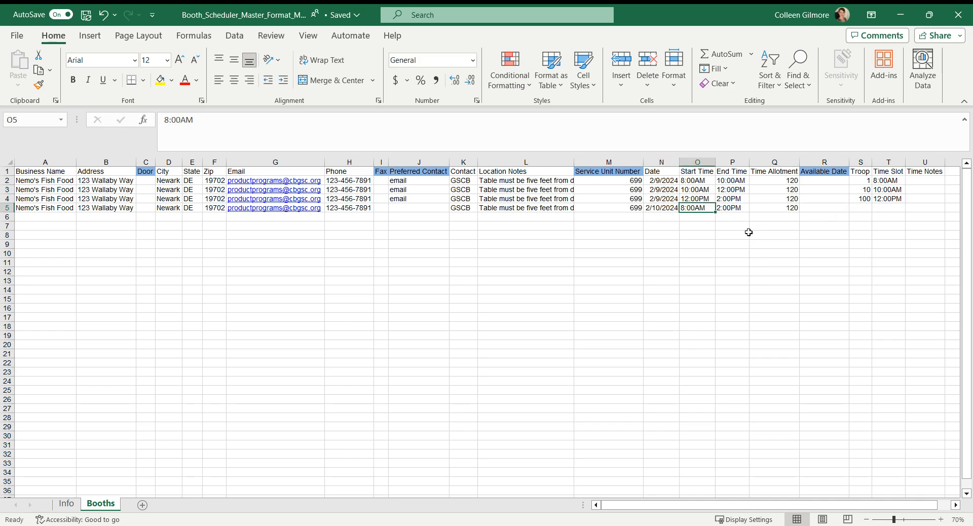
pyautogui.press('Right')
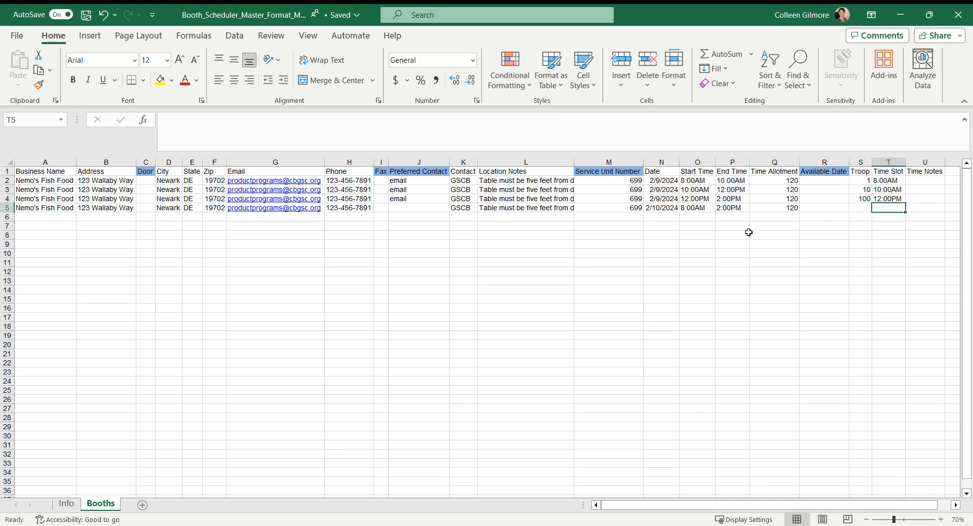
# - Clear the Time Allotment of the 2/10/2024 booth in row 5
pyautogui.press('Left')
pyautogui.press('Left')
pyautogui.press('Right')
pyautogui.press('Right')
pyautogui.press('Left')
pyautogui.press('Left')
pyautogui.press('Left')
pyautogui.press('Left')
pyautogui.press('Right')
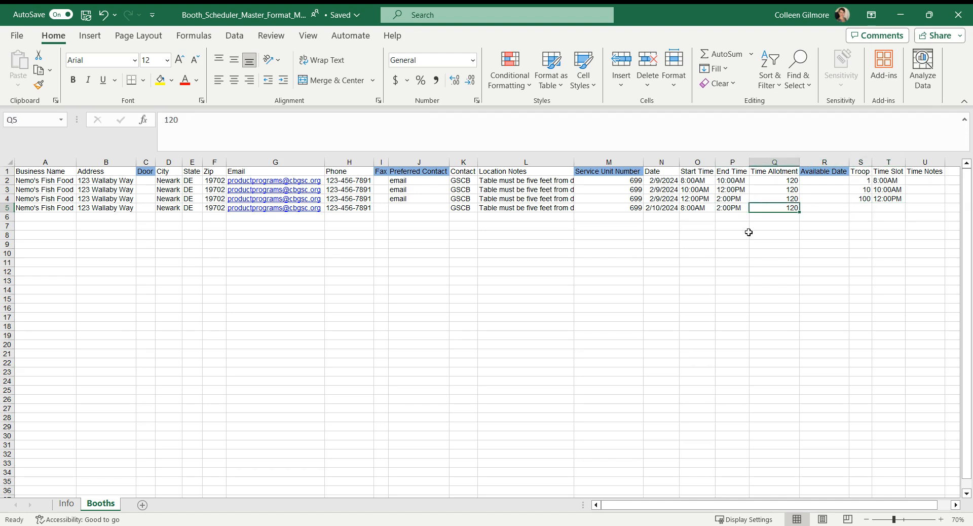
pyautogui.press('Delete')
pyautogui.press('Down')
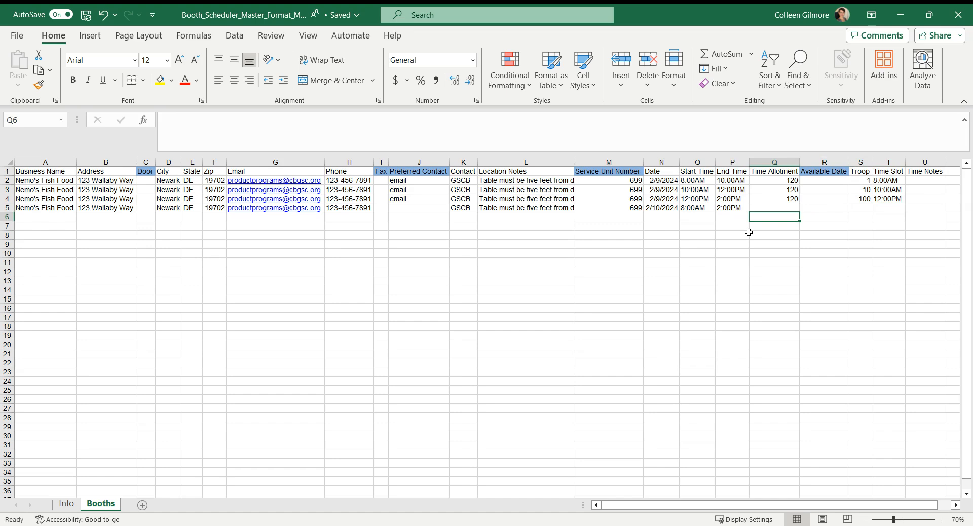
# - Check the Available Date, Troop and Time Slot cells of the 2/10/2024 booth in row 5
pyautogui.press('Up')
pyautogui.press('Right')
pyautogui.press('Right')
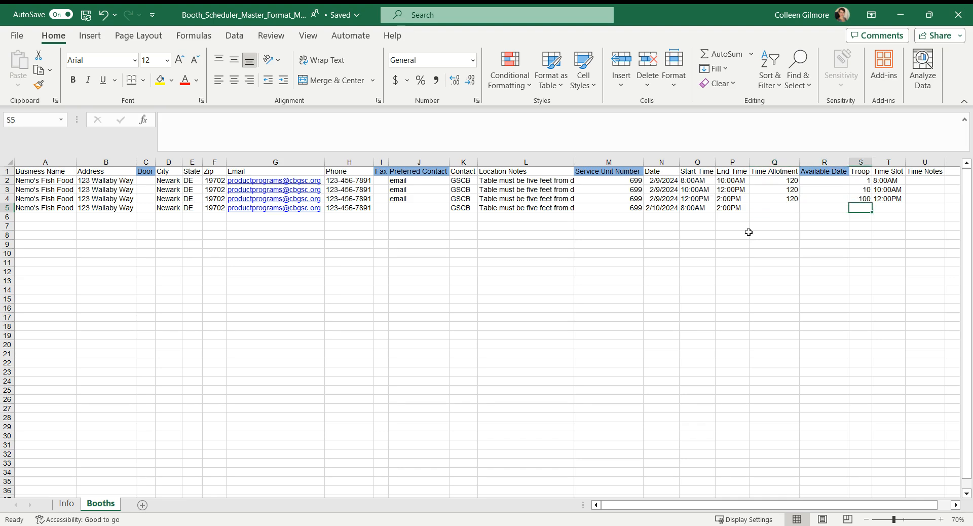
pyautogui.press('Right')
pyautogui.press('Left')
pyautogui.press('Down')
pyautogui.press('Left')
pyautogui.press('Left')
pyautogui.press('Left')
pyautogui.press('Left')
pyautogui.press('Left')
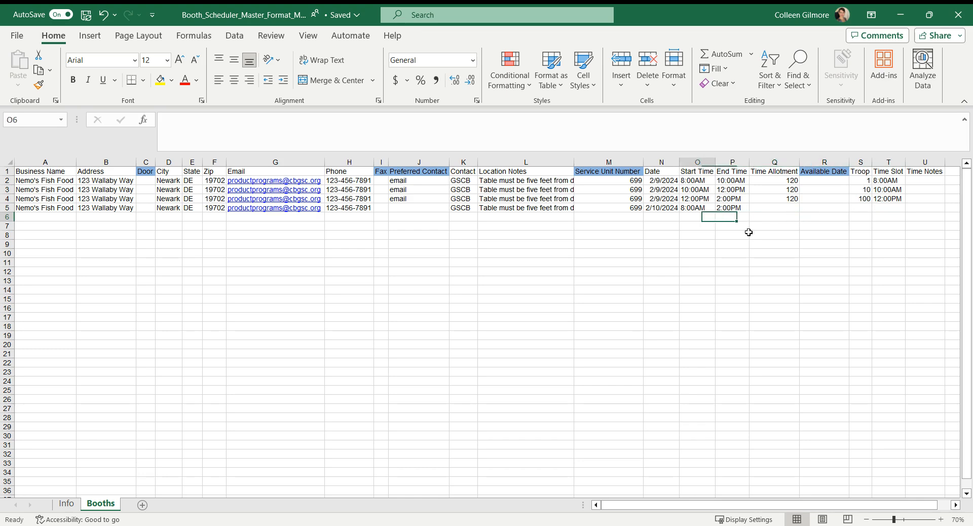
pyautogui.click(6, 208)
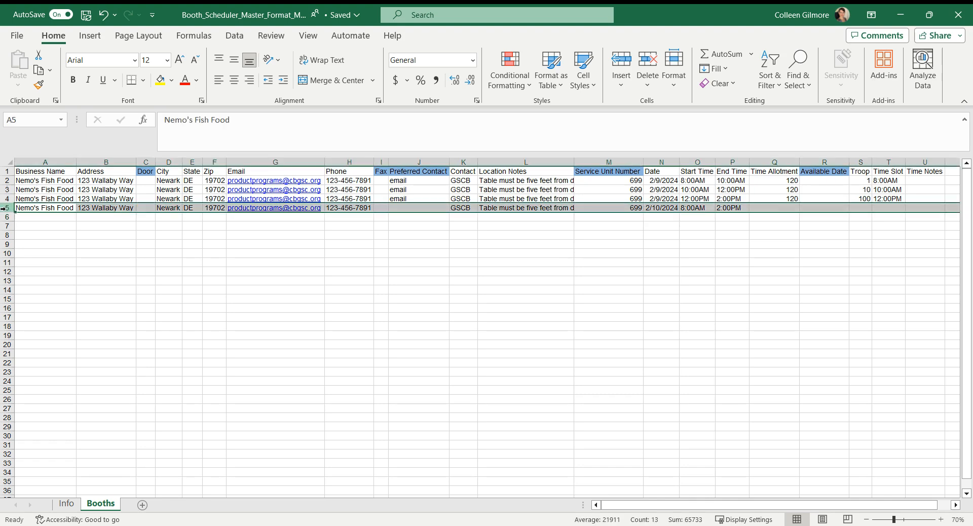
pyautogui.rightClick(6, 208)
pyautogui.click(38, 238)
pyautogui.click(6, 217)
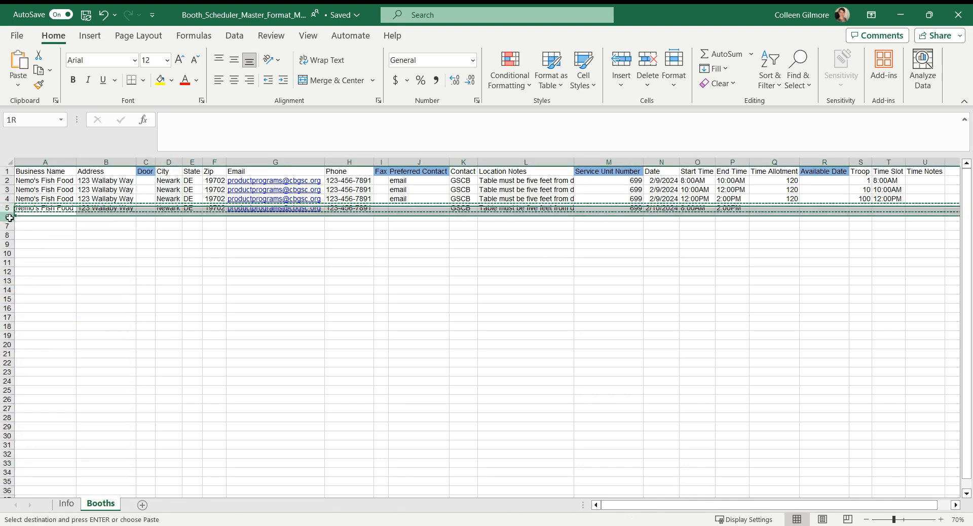
pyautogui.rightClick(6, 217)
pyautogui.click(41, 306)
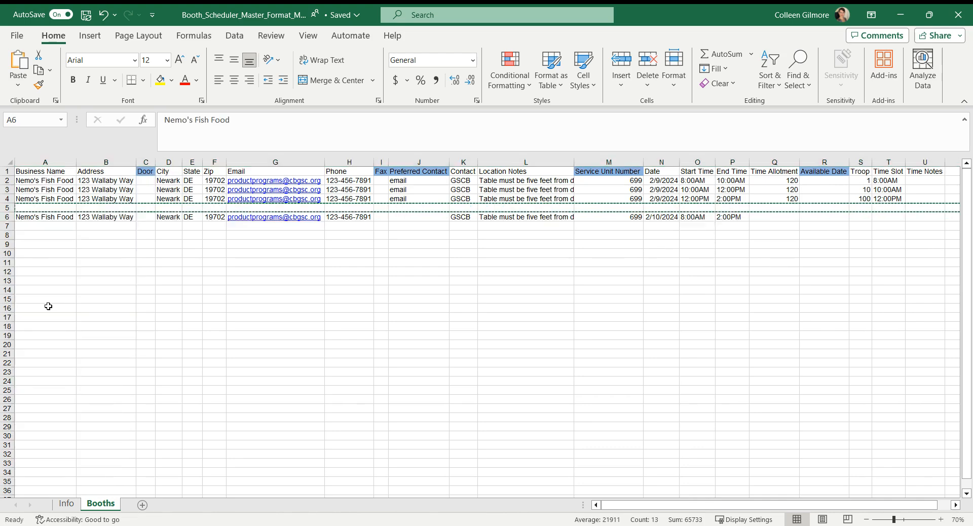
pyautogui.click(45, 217)
pyautogui.click(41, 207)
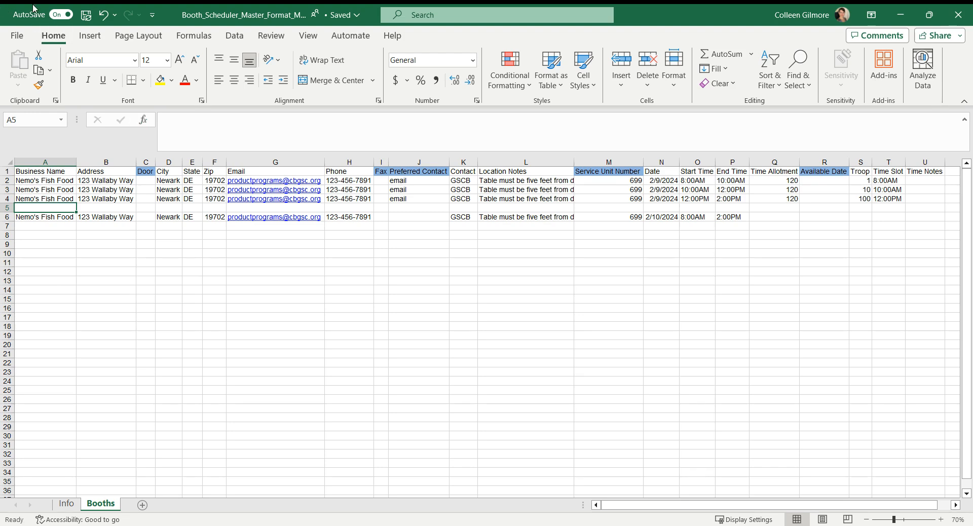
pyautogui.click(109, 17)
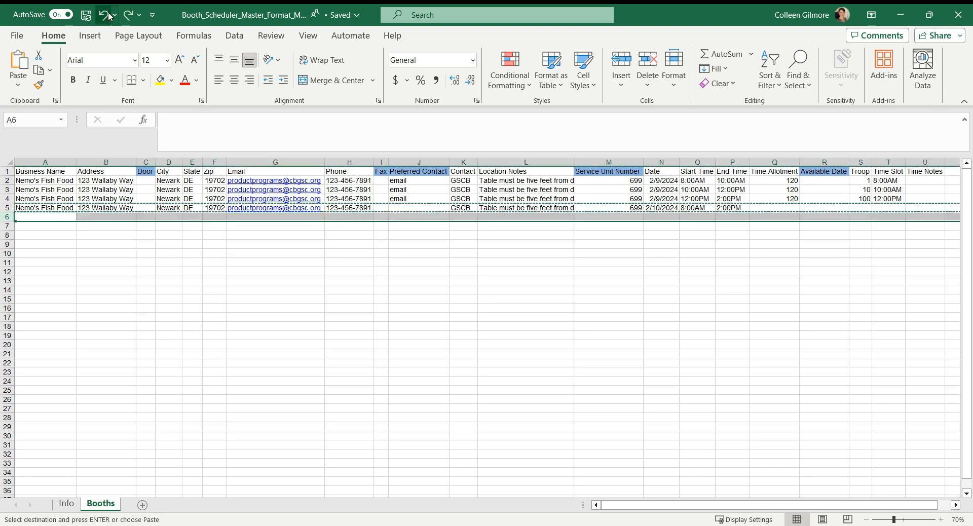
# - Copy the whole 2/10/2024 booth row and paste the copy into row 6
pyautogui.click(3, 207)
pyautogui.rightClick(3, 207)
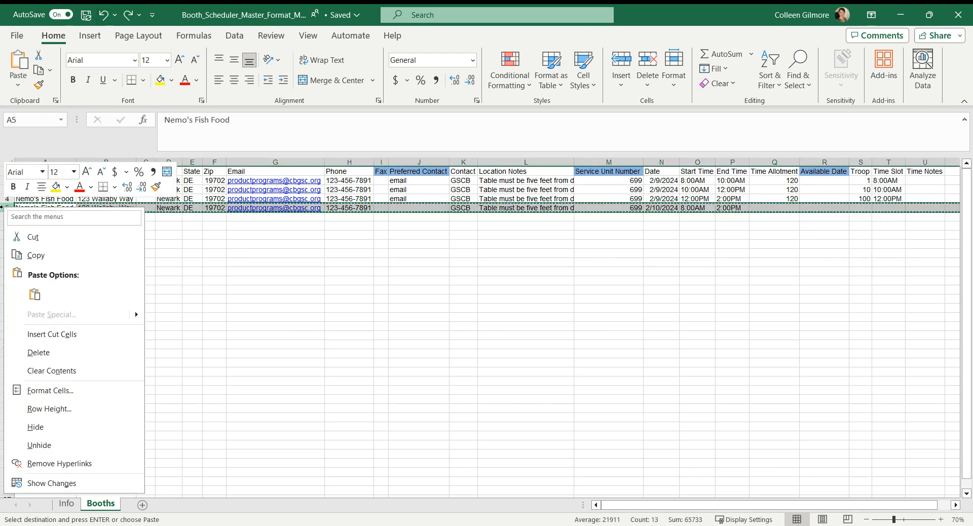
pyautogui.click(31, 255)
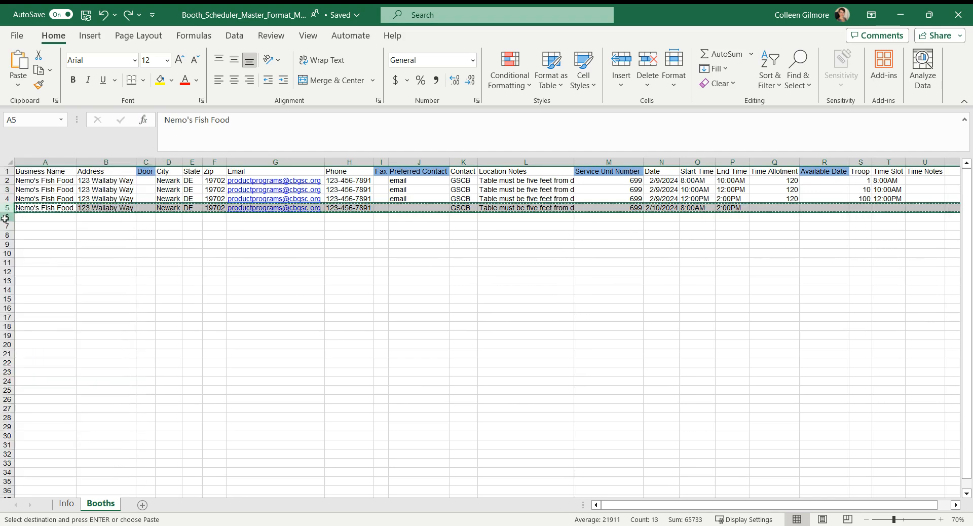
pyautogui.click(7, 217)
pyautogui.rightClick(8, 216)
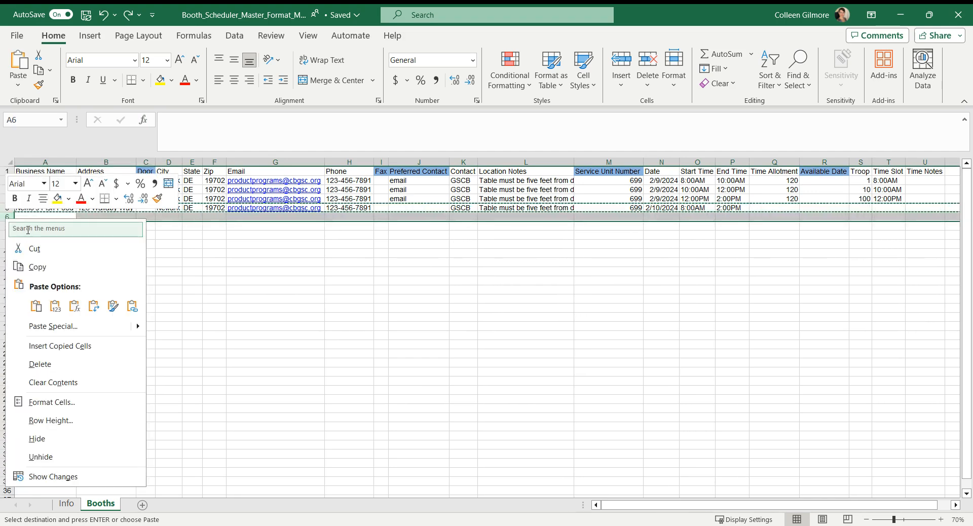
pyautogui.click(35, 306)
pyautogui.press('Escape')
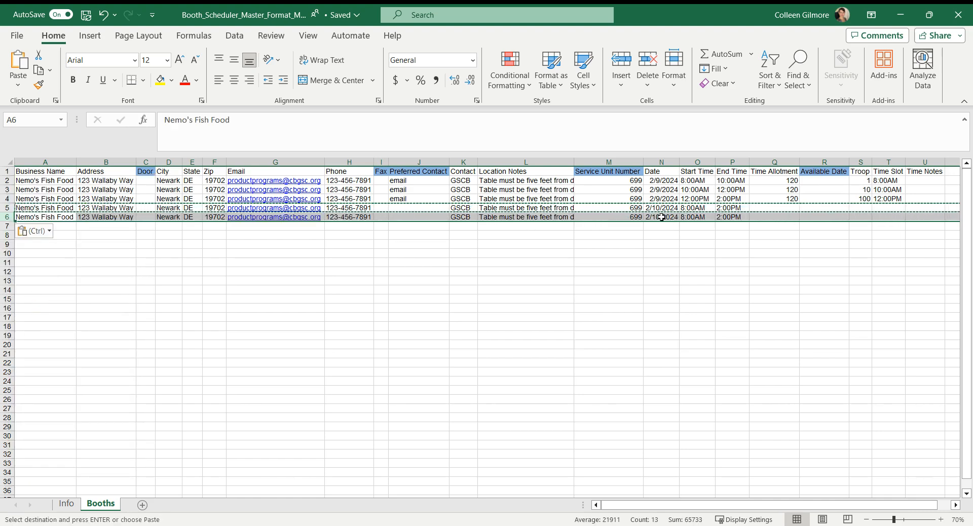
# - Set the Date of the copied booth in row 6 to 2/11/2024 and check its Start Time and End Time
pyautogui.click(659, 216)
pyautogui.write('2/11/')
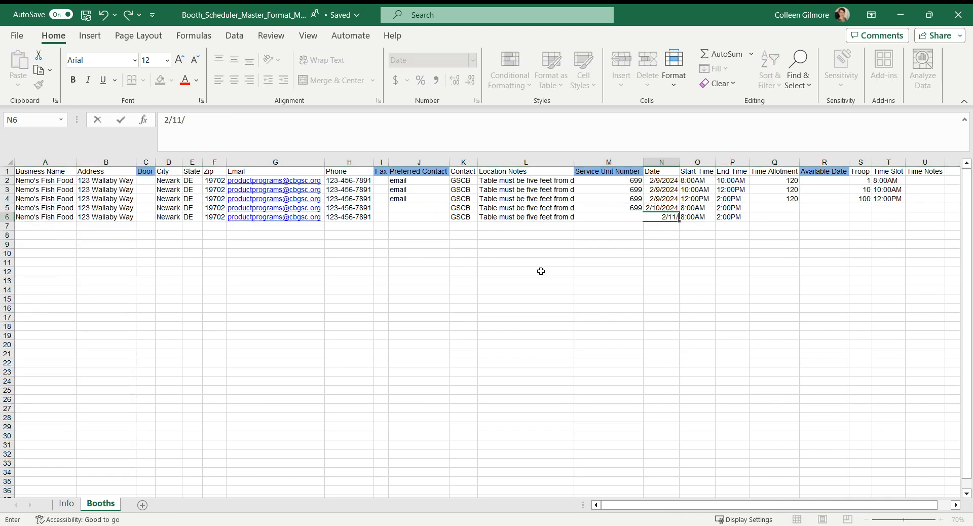
pyautogui.write('2024')
pyautogui.click(703, 218)
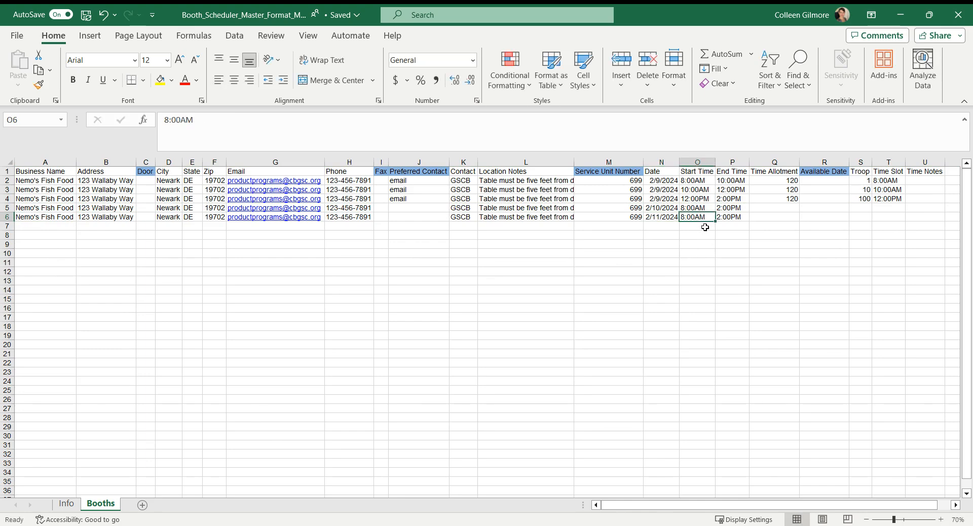
pyautogui.click(729, 209)
pyautogui.click(734, 216)
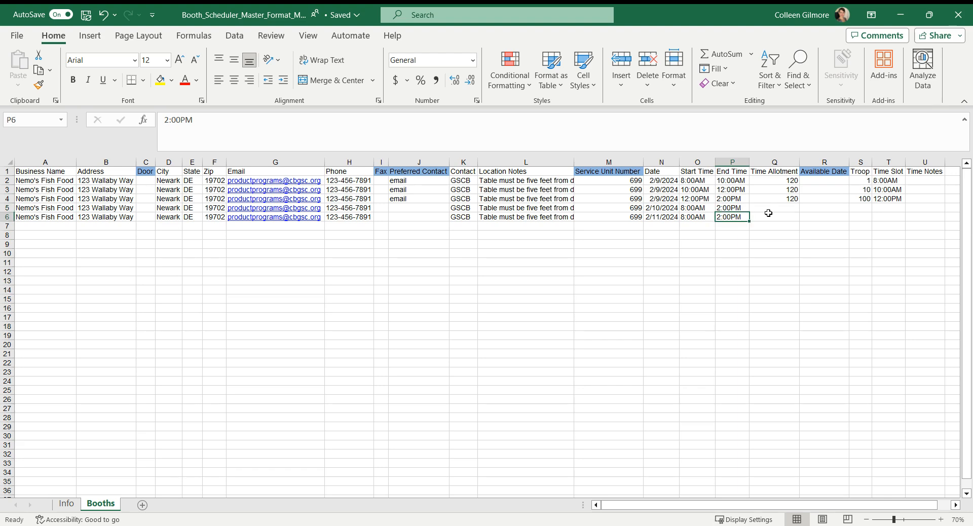
# - Set the Time Allotment of the 2/11/2024 booth in row 6 to 120
pyautogui.click(773, 215)
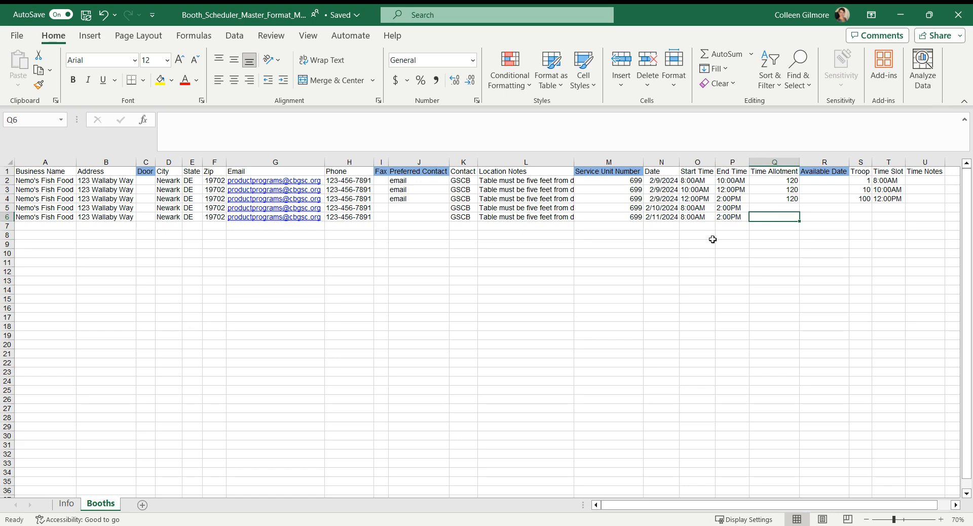
pyautogui.write('120')
pyautogui.press('Right')
pyautogui.press('Left')
pyautogui.press('Right')
pyautogui.press('Left')
pyautogui.press('Right')
pyautogui.press('Right')
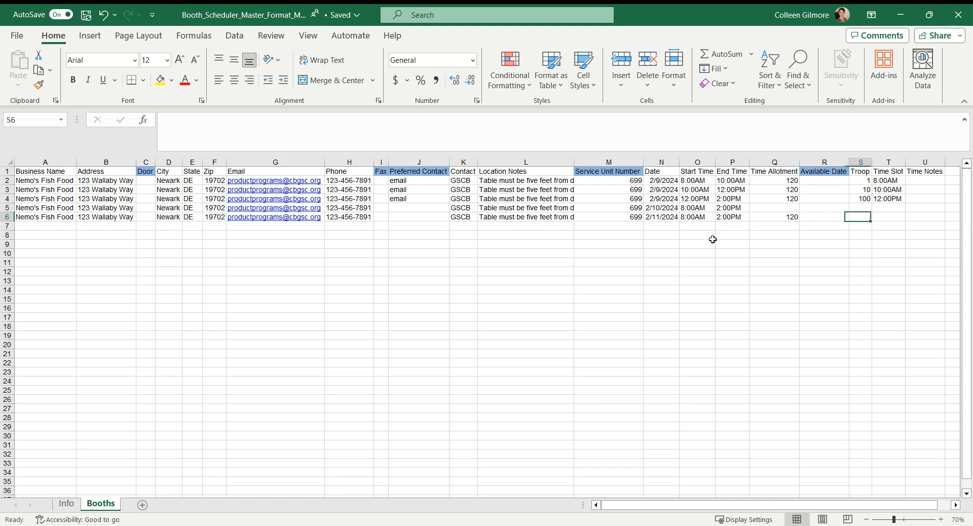
# - Assign Troop 10 to the 2/11/2024 booth in row 6 with a Time Slot of 12:00PM
pyautogui.write('10')
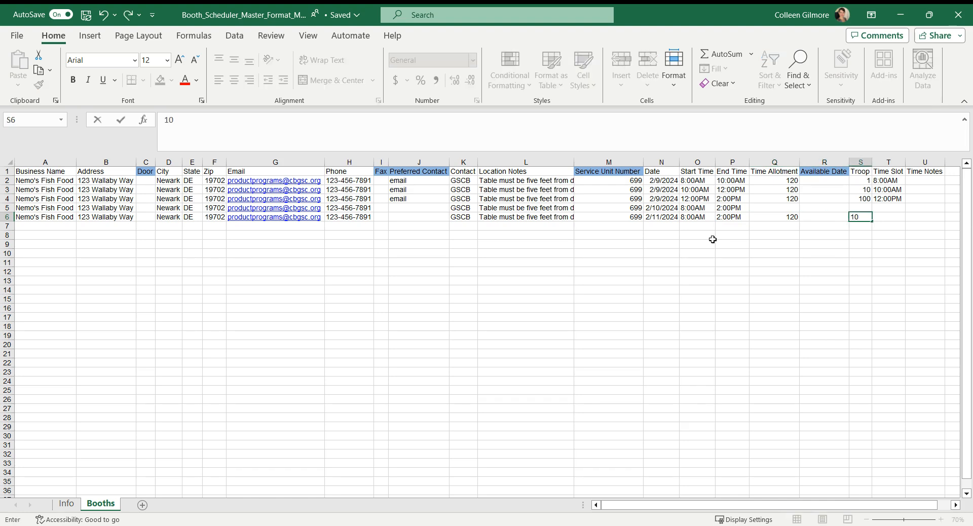
pyautogui.press('Right')
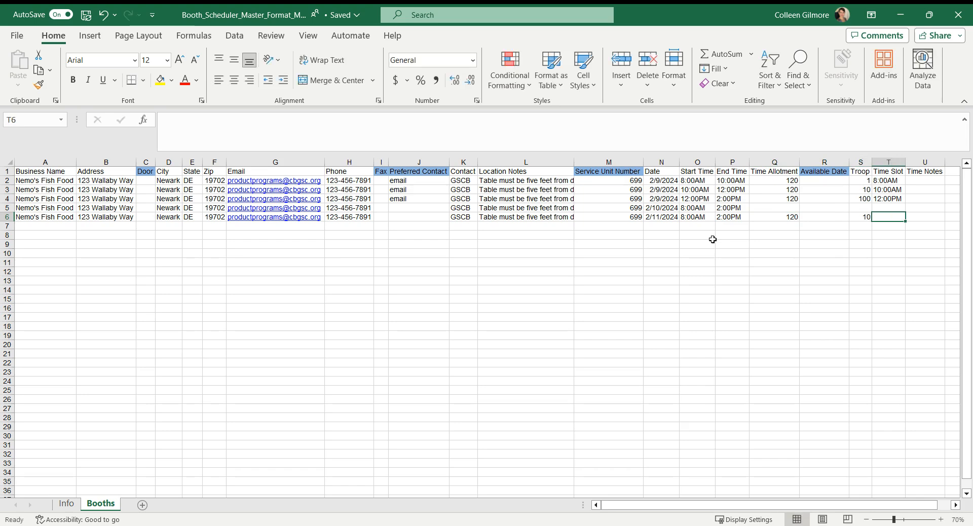
pyautogui.write('12')
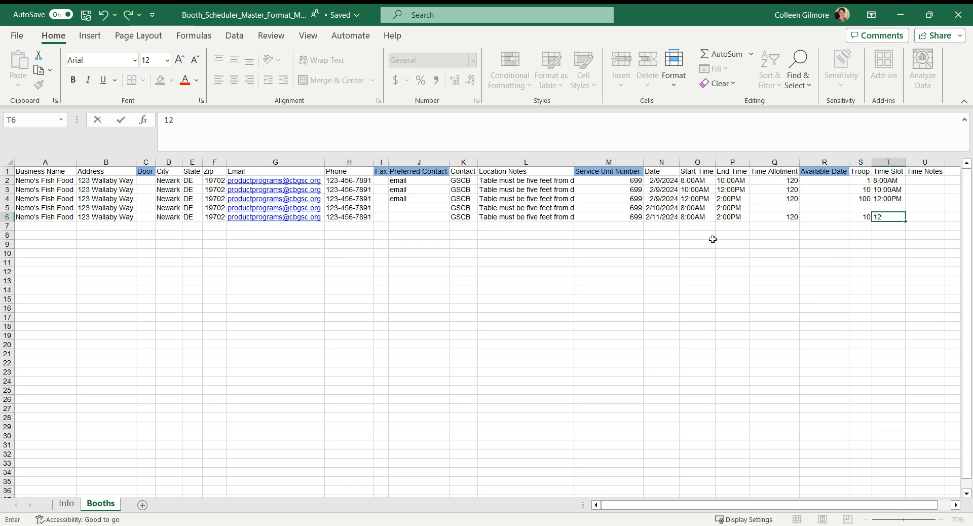
pyautogui.write(':00PM')
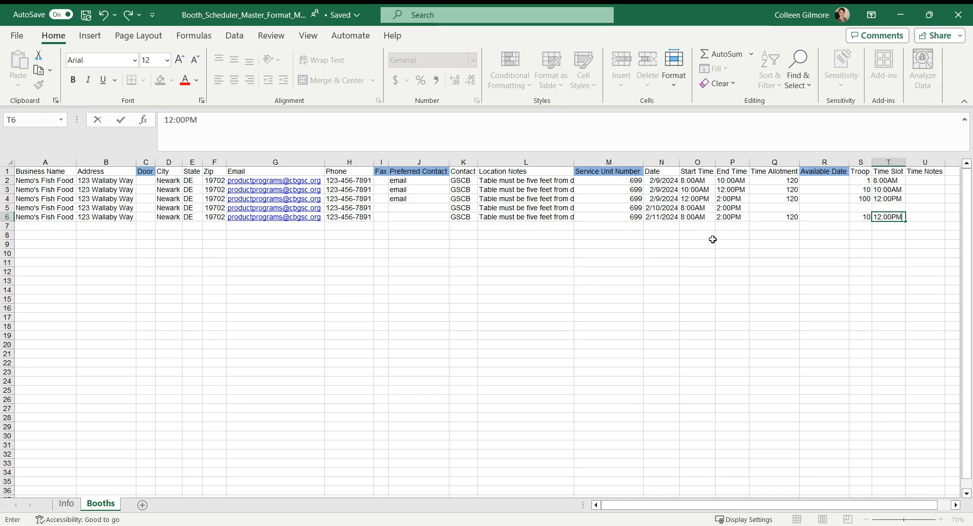
pyautogui.press('Return')
pyautogui.press('Up')
pyautogui.press('Right')
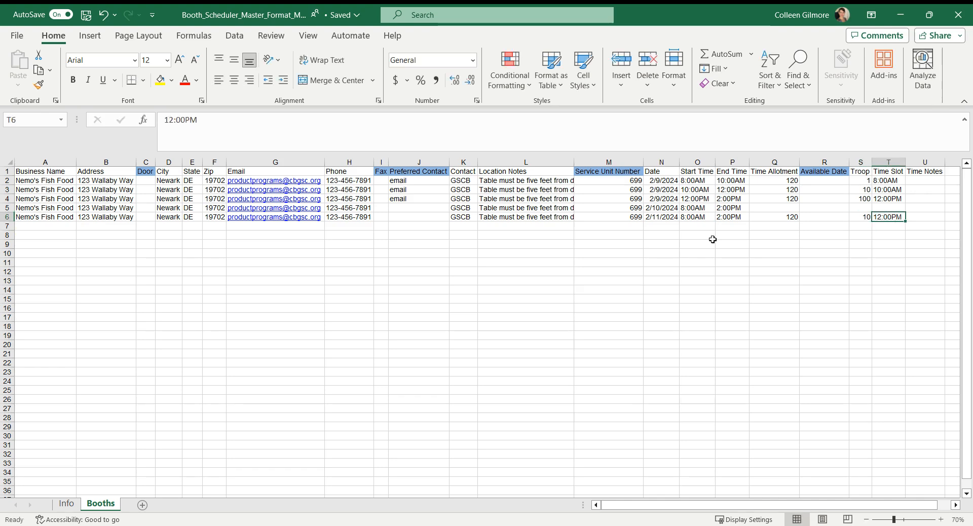
# - Review the 2/11/2024 booth in row 6 from its Start Time across to its Time Slot
pyautogui.press('Left')
pyautogui.press('Left')
pyautogui.press('Left')
pyautogui.press('Left')
pyautogui.press('Left')
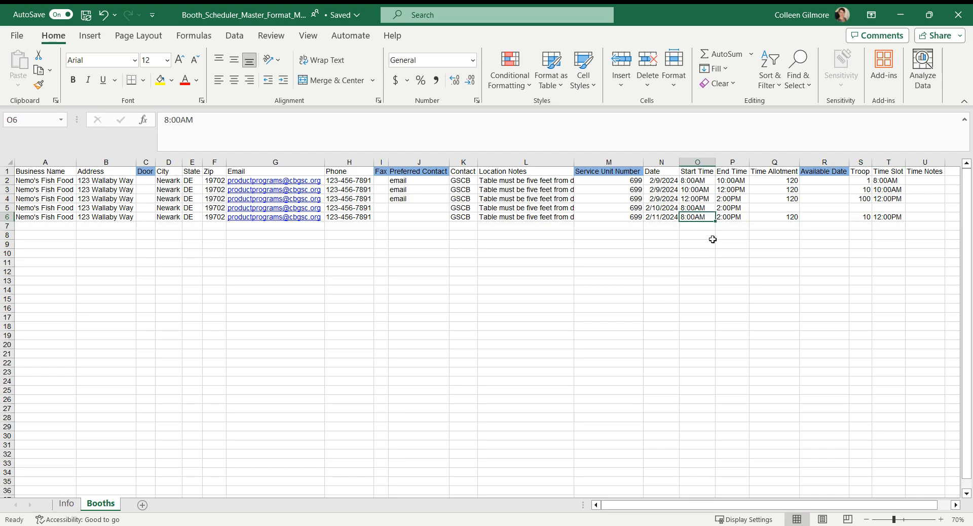
pyautogui.press('Right')
pyautogui.press('Right')
pyautogui.press('Right')
pyautogui.press('Right')
pyautogui.press('Right')
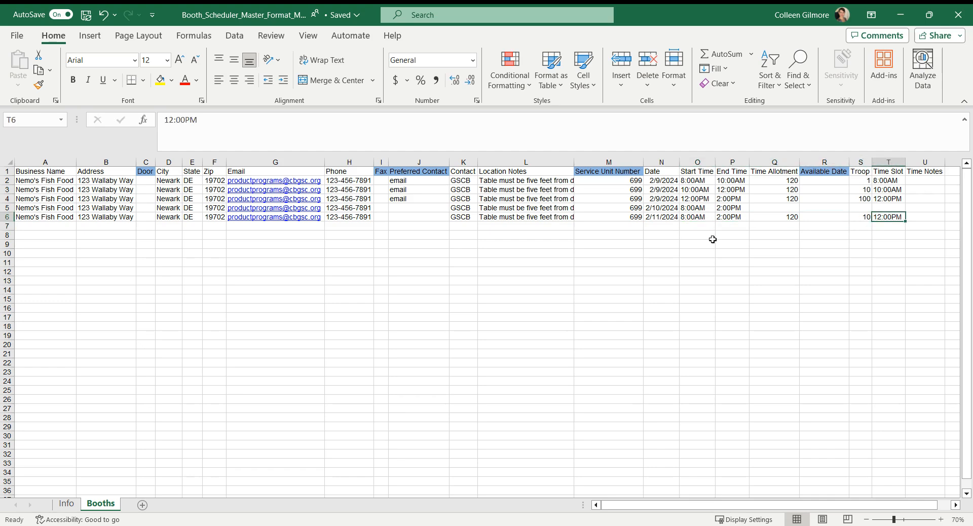
pyautogui.press('Down')
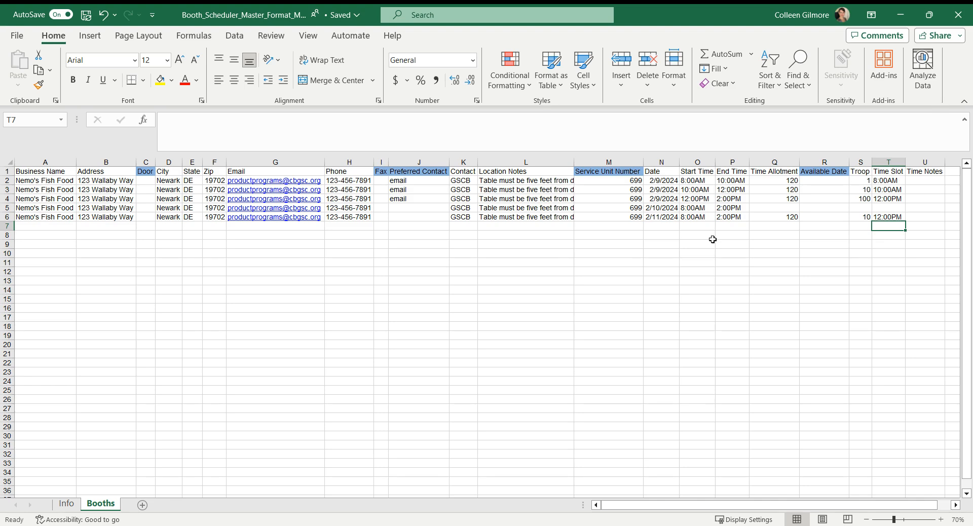
# - Check the Date, Start Time and End Time cells of the 2/11/2024 booth in row 6
pyautogui.press('Up')
pyautogui.press('Left')
pyautogui.press('Left')
pyautogui.press('Left')
pyautogui.press('Left')
pyautogui.press('Left')
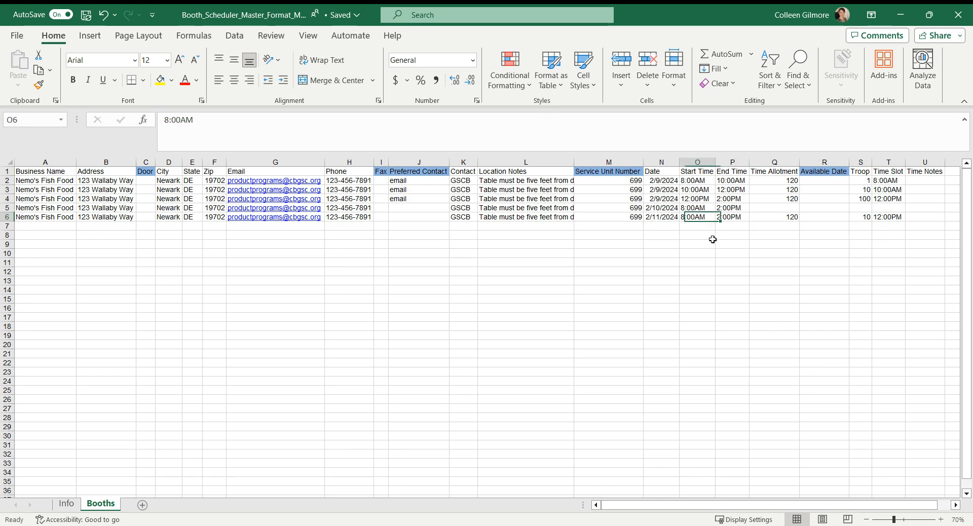
pyautogui.press('Left')
pyautogui.press('Right')
pyautogui.press('Right')
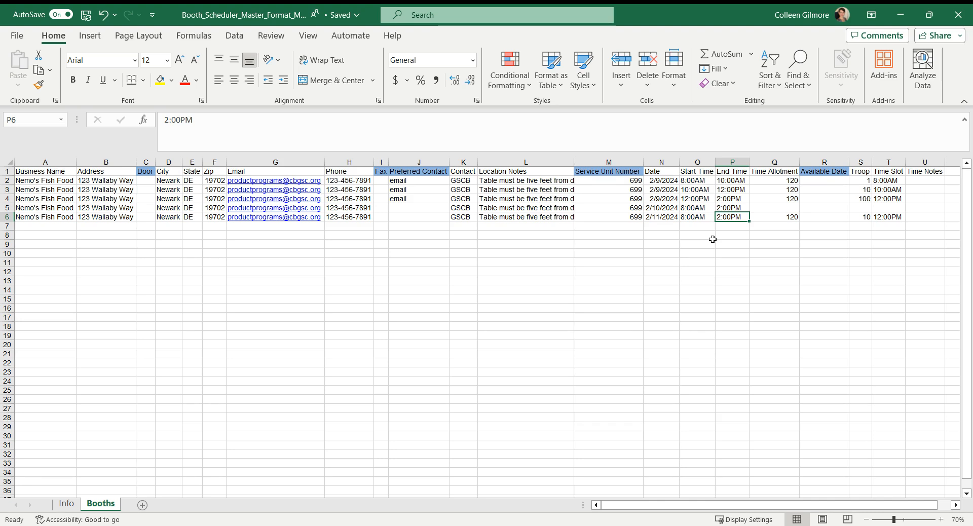
pyautogui.press('Left')
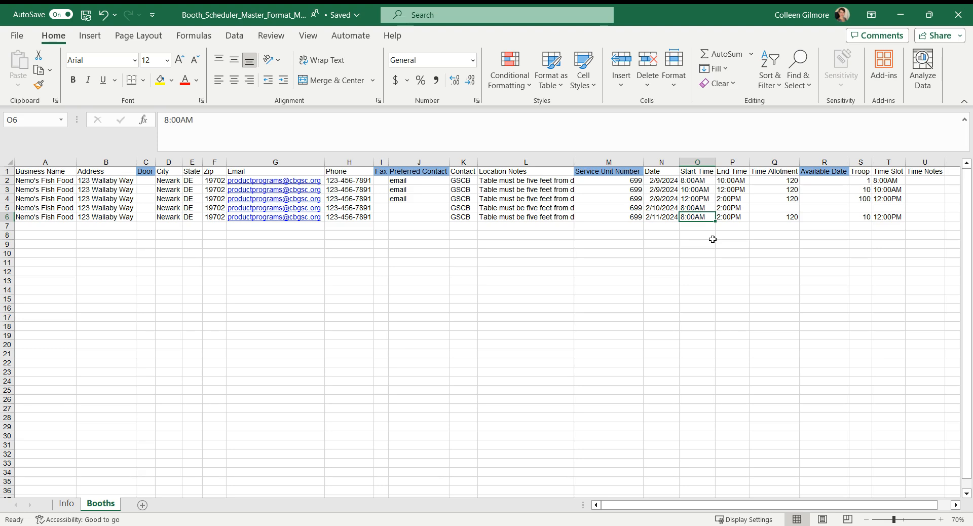
# - Compare the Start Time and End Time of the 2/11/2024 booth with its Time Allotment, Troop and Time Slot
pyautogui.press('Down')
pyautogui.press('Left')
pyautogui.press('Up')
pyautogui.press('Right')
pyautogui.press('Right')
pyautogui.press('Right')
pyautogui.press('Right')
pyautogui.press('Right')
pyautogui.press('Right')
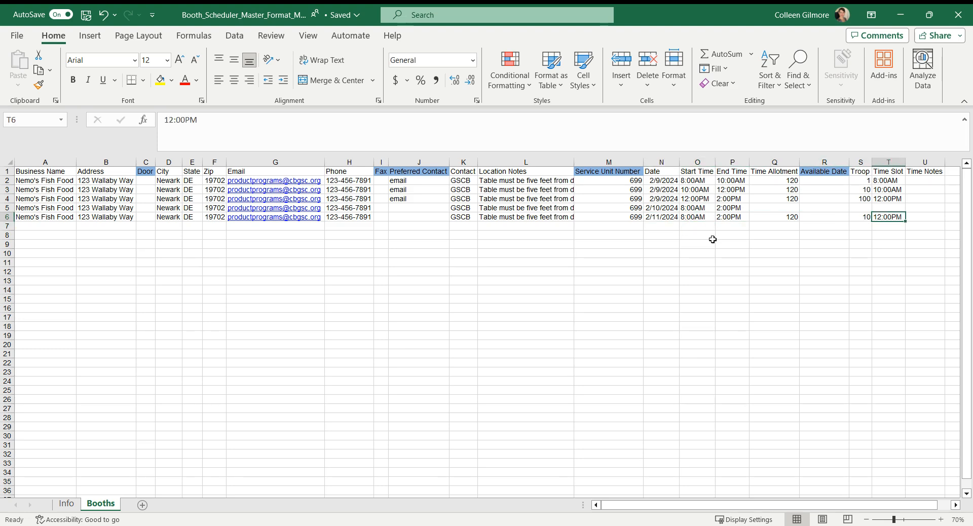
pyautogui.press('Left')
pyautogui.press('Left')
pyautogui.press('Left')
pyautogui.press('Left')
pyautogui.press('Left')
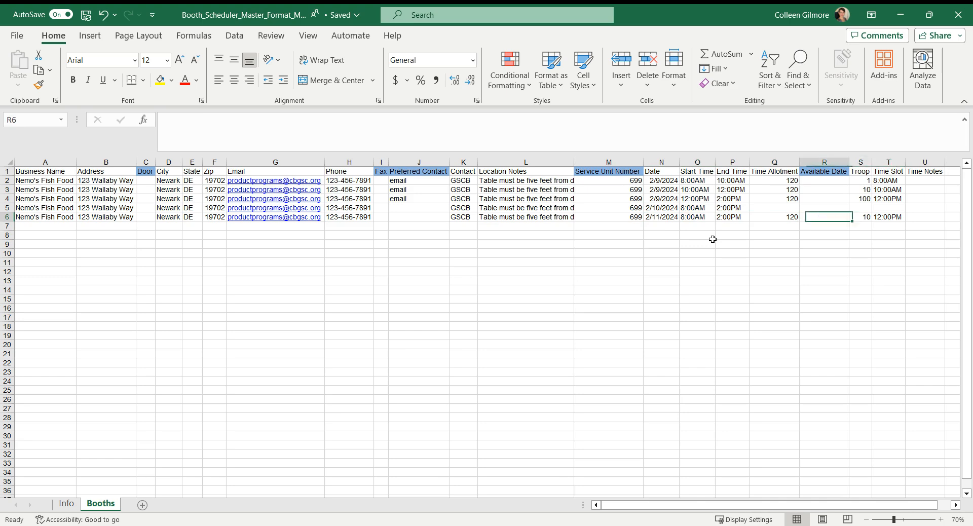
pyautogui.press('Down')
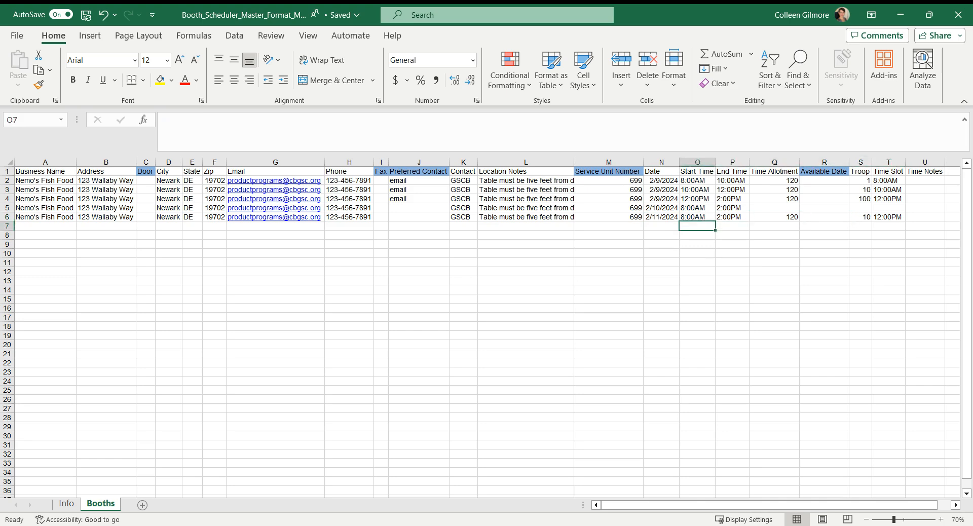
pyautogui.click(8, 217)
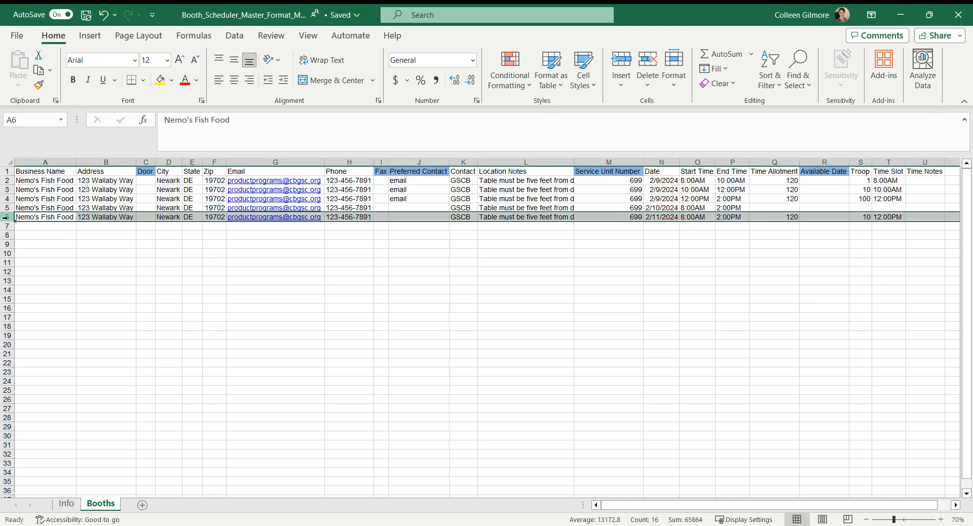
pyautogui.rightClick(9, 219)
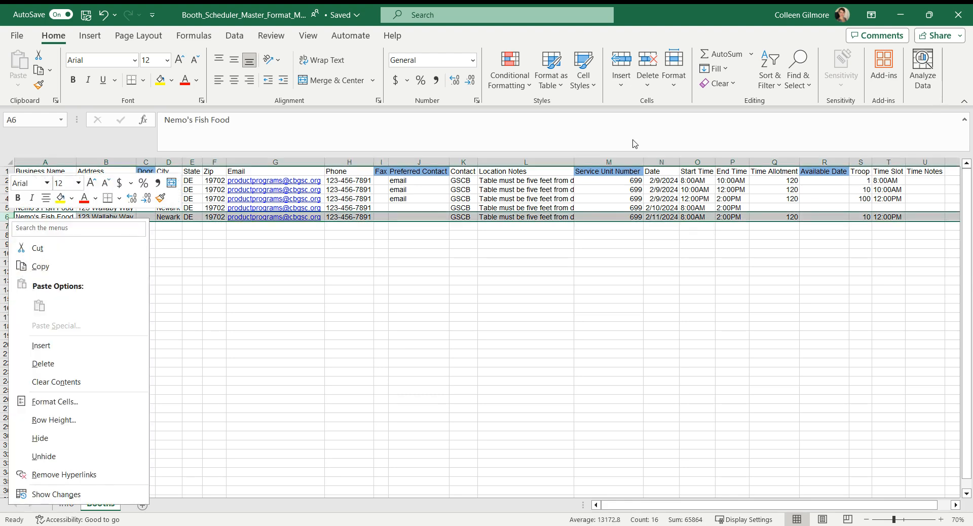
pyautogui.click(731, 207)
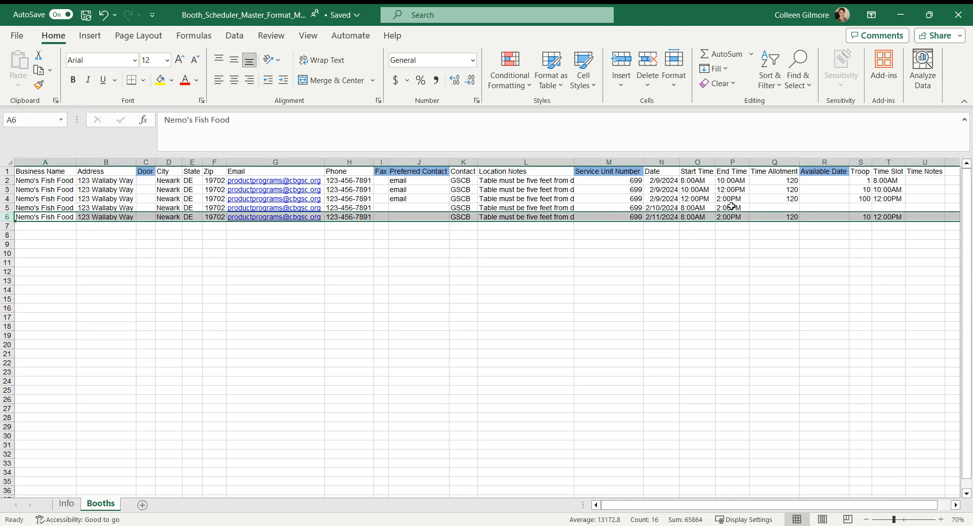
# - Check the Time Allotment, Available Date and Time Slot cells of the 2/11/2024 booth in row 6
pyautogui.click(777, 217)
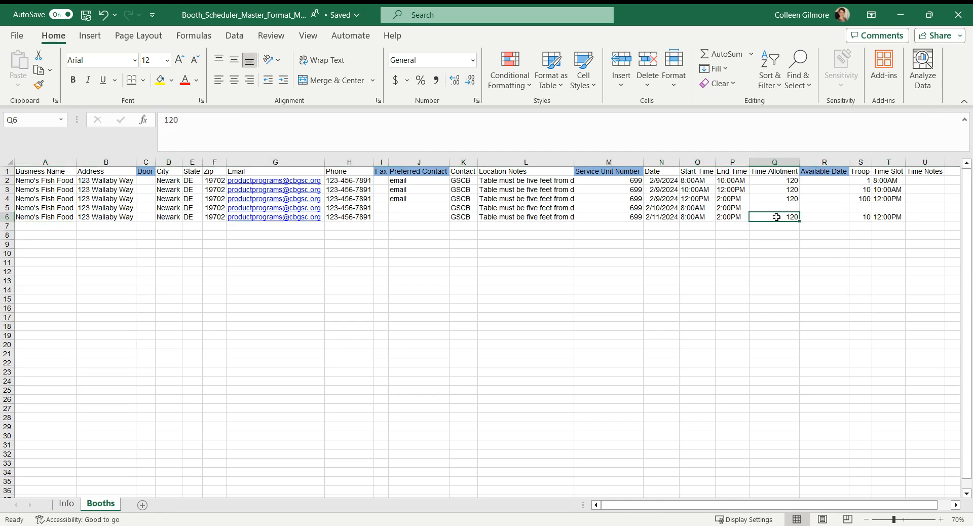
pyautogui.click(887, 218)
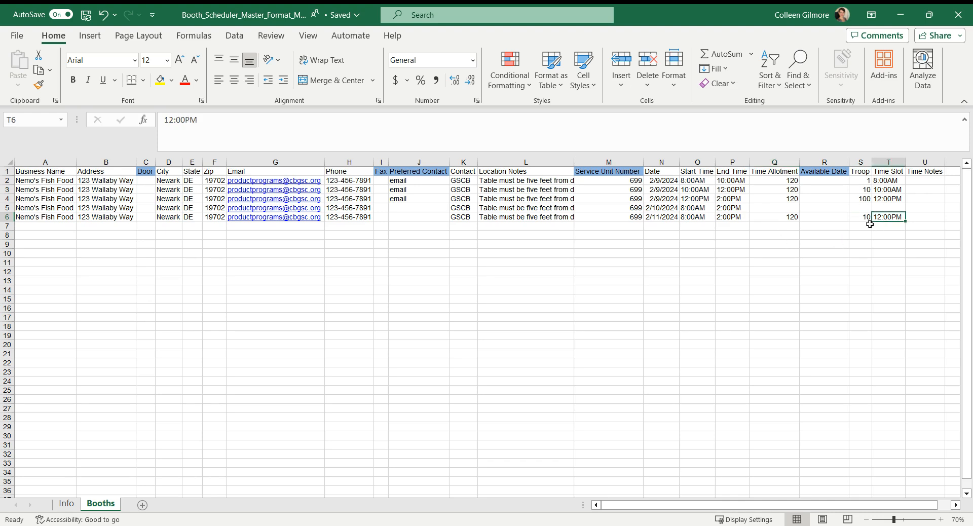
pyautogui.click(806, 226)
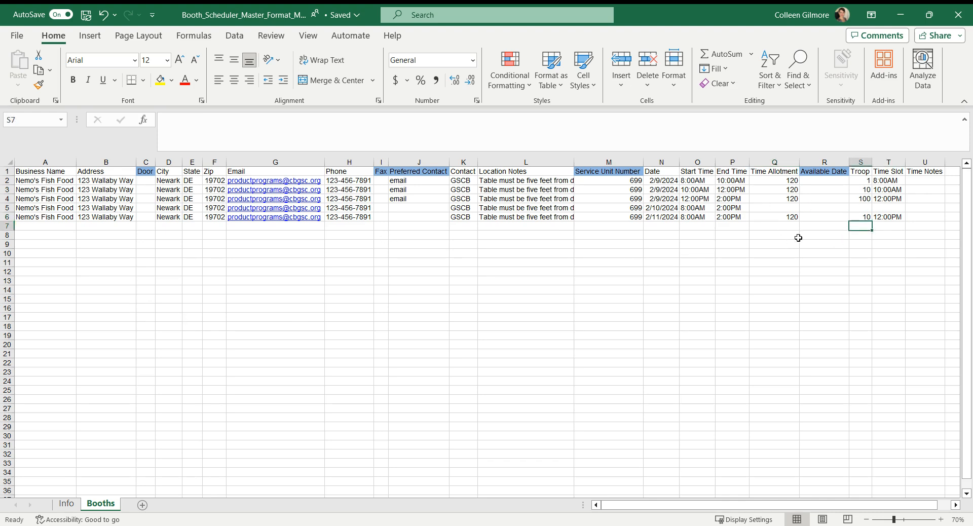
pyautogui.press('Up')
pyautogui.press('Up')
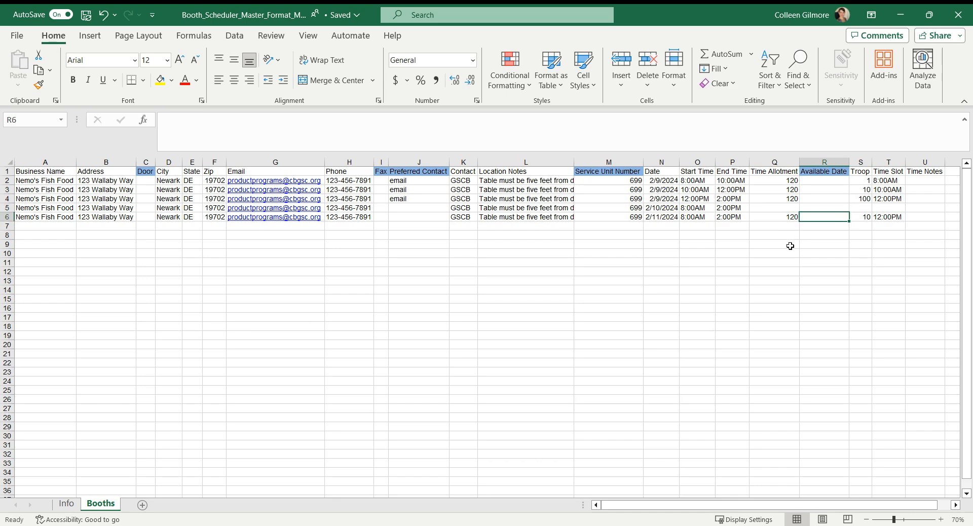
pyautogui.press('Left')
pyautogui.press('Down')
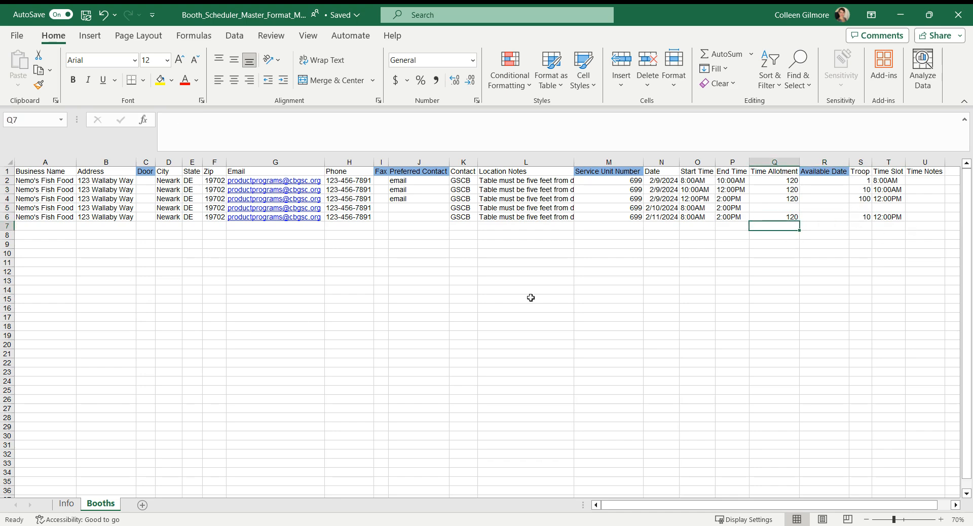
# - Copy the whole 2/11/2024 booth row and paste the copy into row 7
pyautogui.click(8, 217)
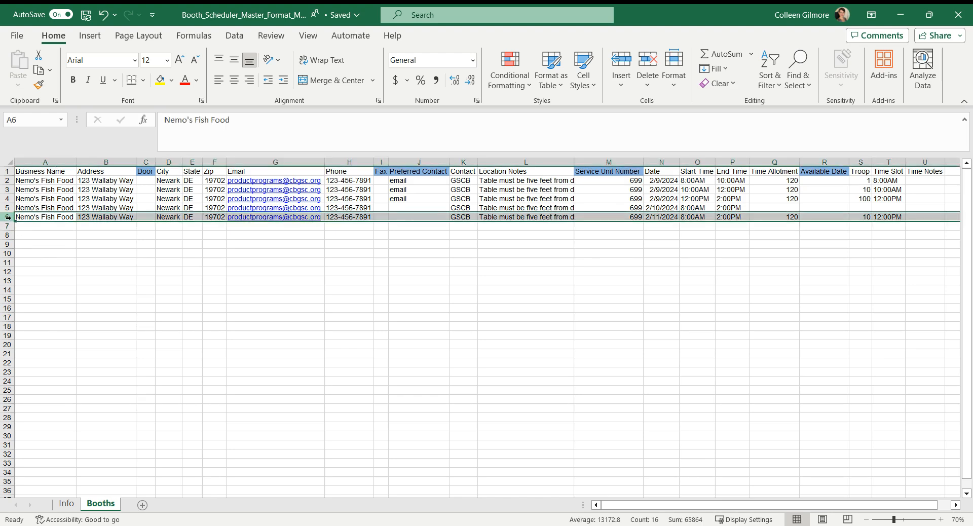
pyautogui.rightClick(8, 217)
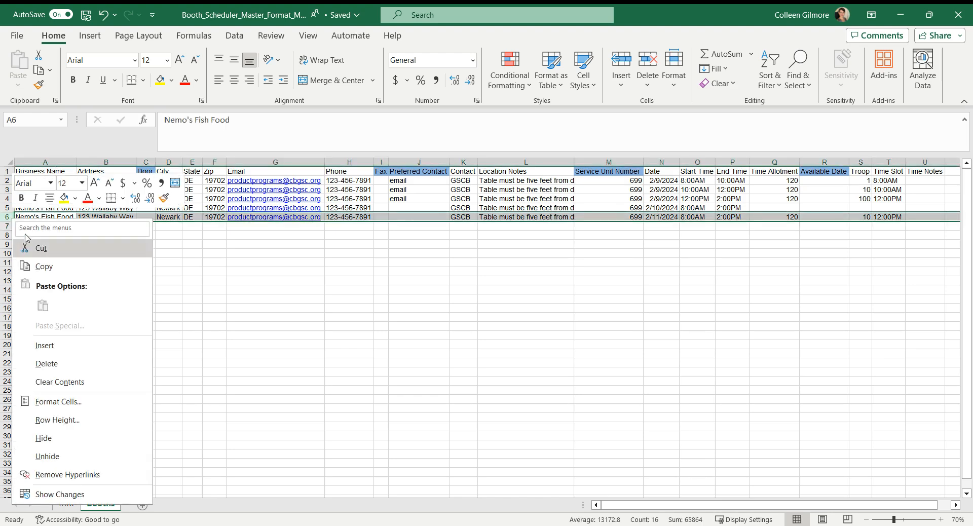
pyautogui.click(44, 267)
pyautogui.click(6, 226)
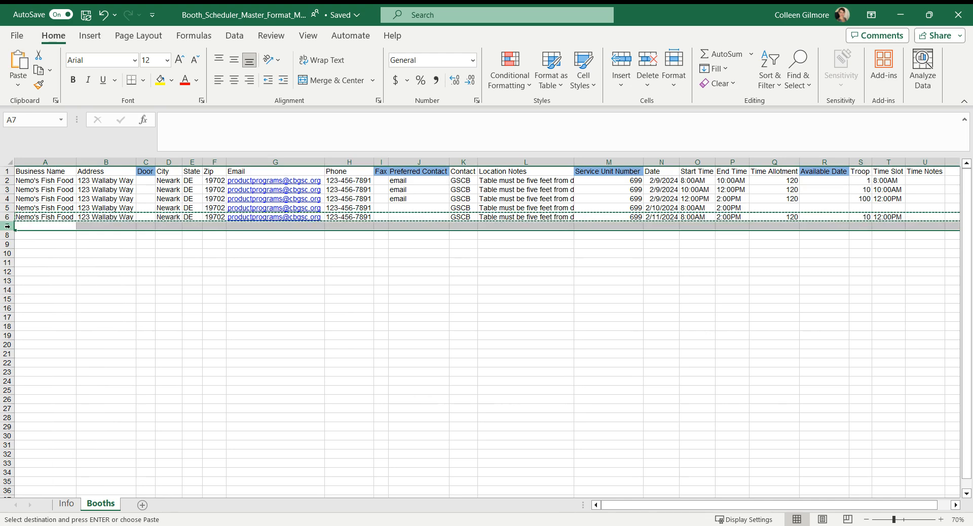
pyautogui.rightClick(8, 226)
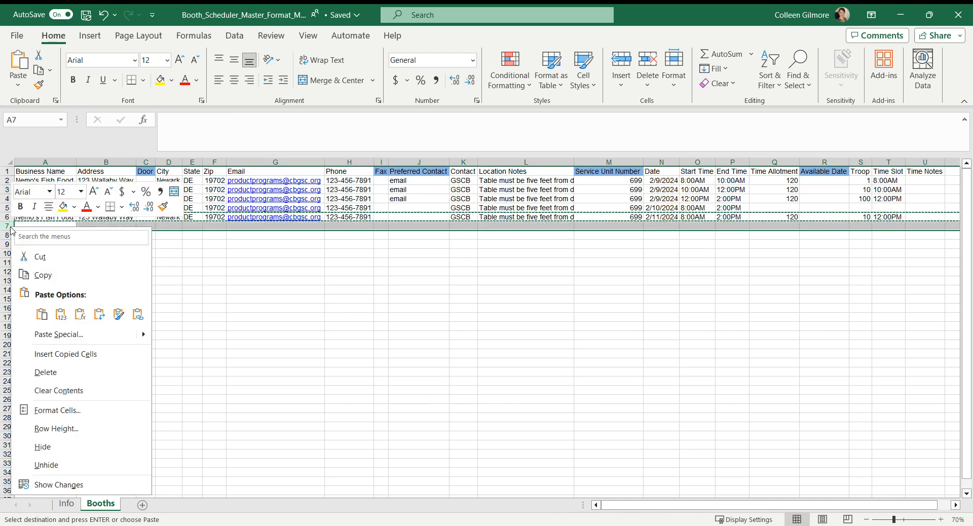
pyautogui.click(39, 313)
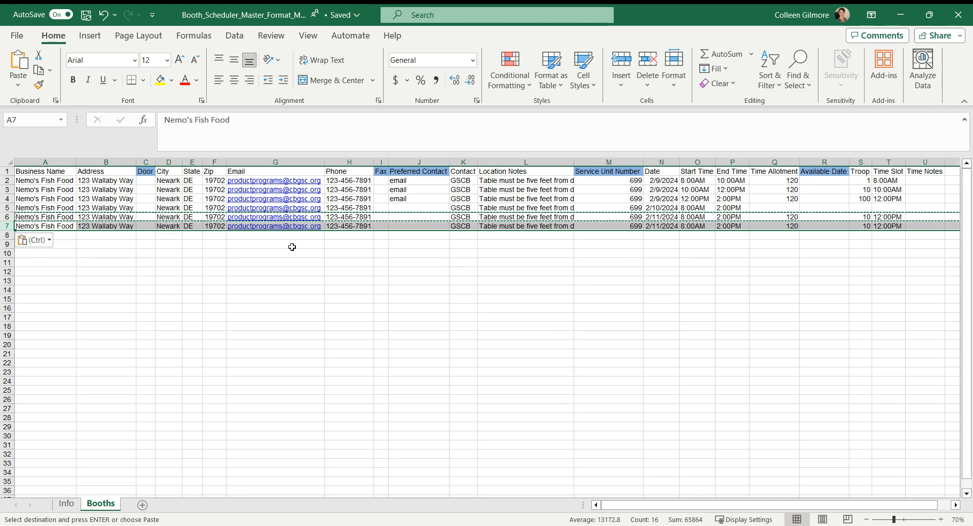
# - Examine the two 2/11/2024 booth rows, including the Troop and Time Slot cells of row 6
pyautogui.click(660, 225)
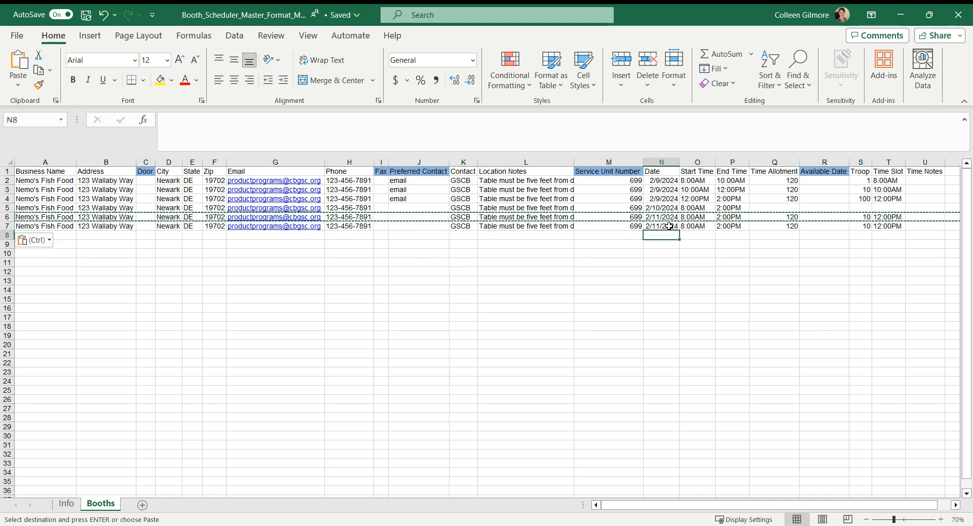
pyautogui.press('Down')
pyautogui.press('Right')
pyautogui.press('Right')
pyautogui.press('Right')
pyautogui.press('Right')
pyautogui.press('Right')
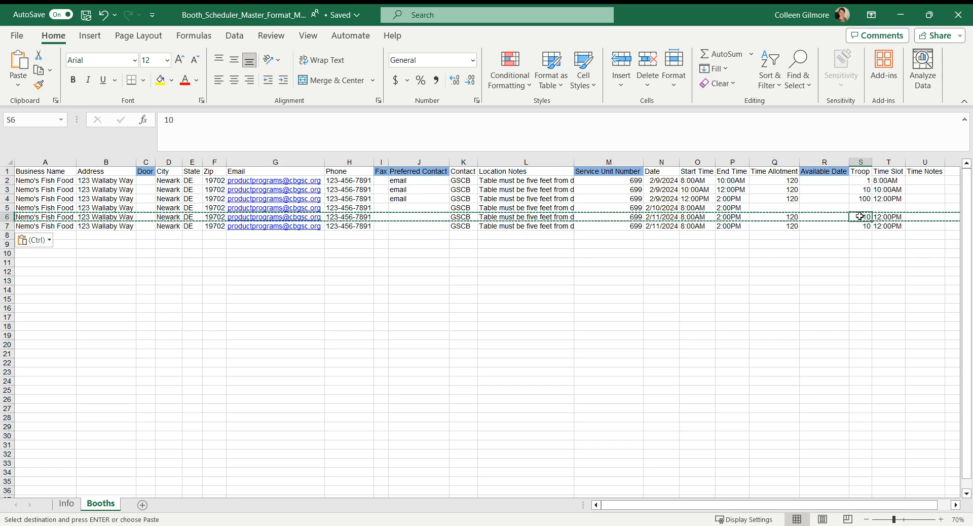
pyautogui.click(885, 216)
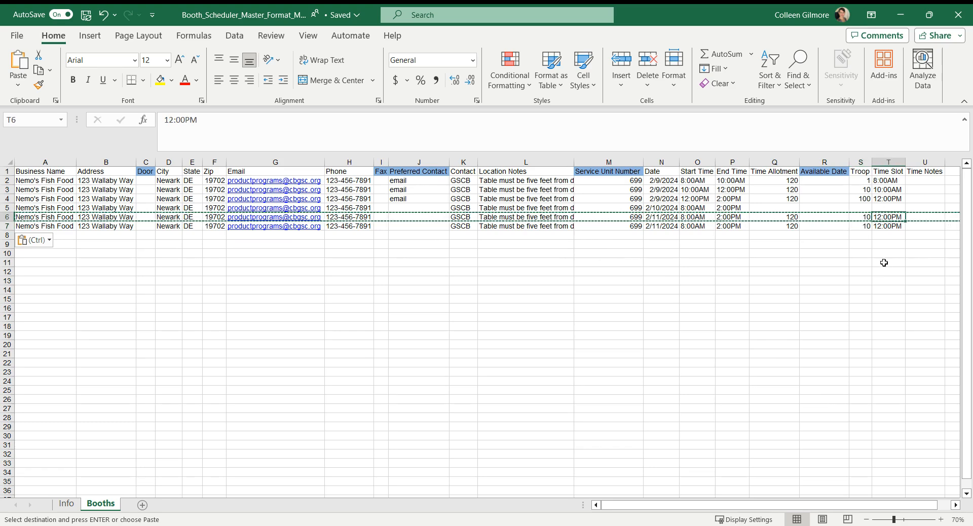
# - Set the Time Slot of the 2/11/2024 booth in row 6 to 10:00AM
pyautogui.write('10')
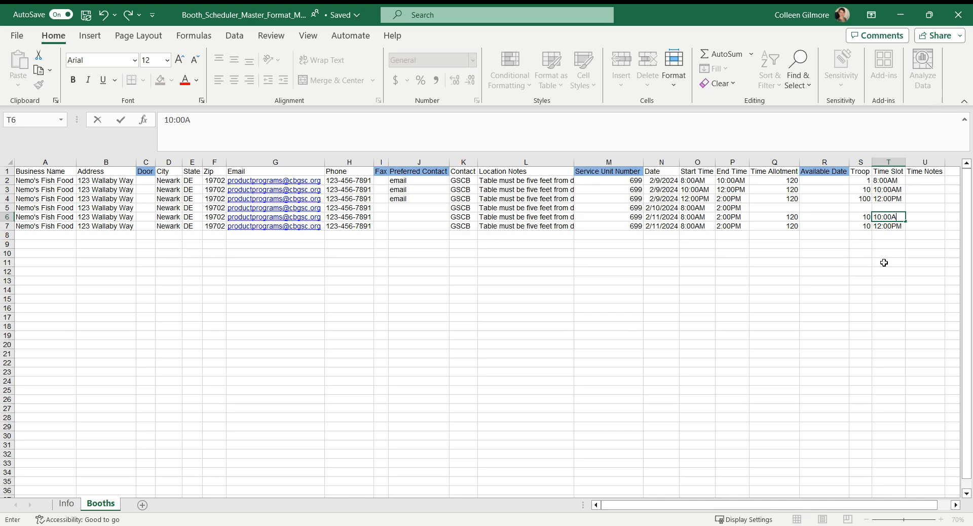
pyautogui.press('Return')
pyautogui.press('Right')
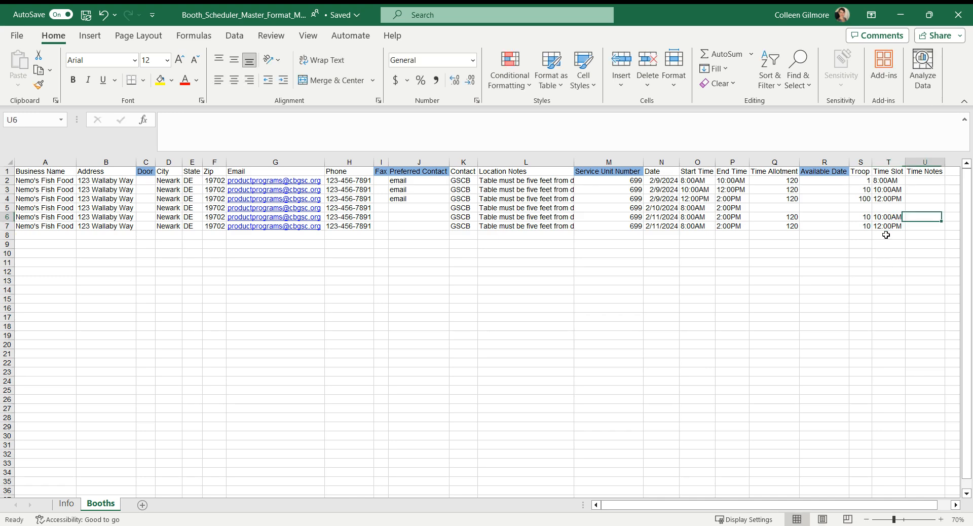
# - Set the End Time of the 2/11/2024 booth in row 6 to 12:00PM
pyautogui.press('Left')
pyautogui.press('Left')
pyautogui.press('Left')
pyautogui.click(731, 228)
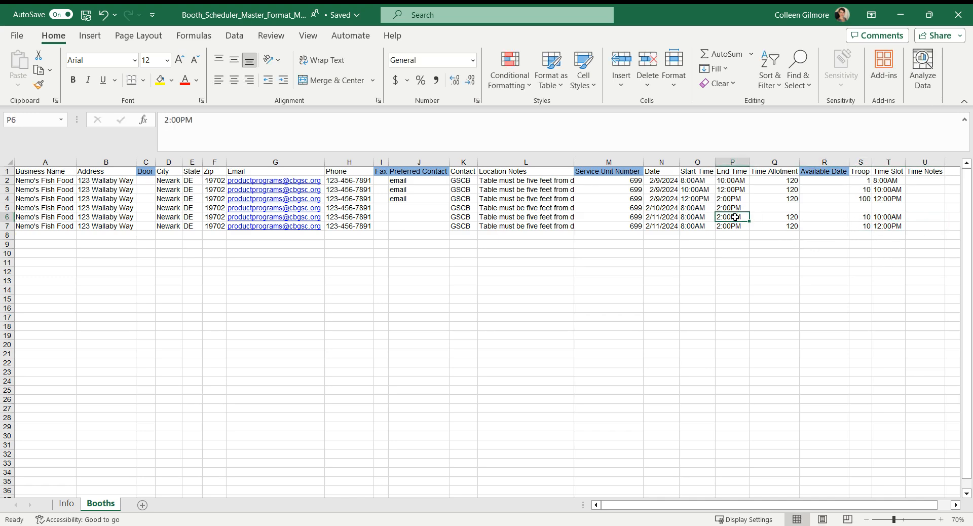
pyautogui.click(697, 219)
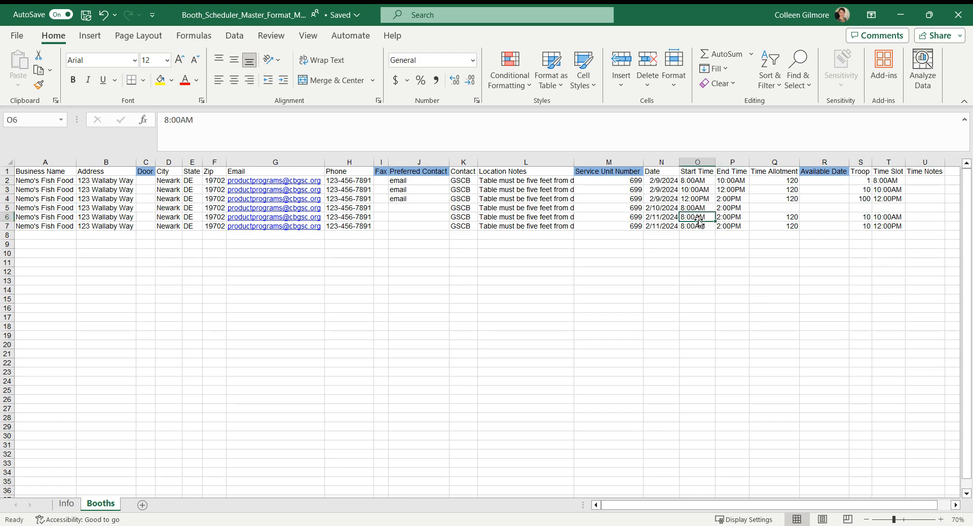
pyautogui.click(735, 224)
pyautogui.click(732, 217)
pyautogui.click(695, 216)
pyautogui.click(731, 221)
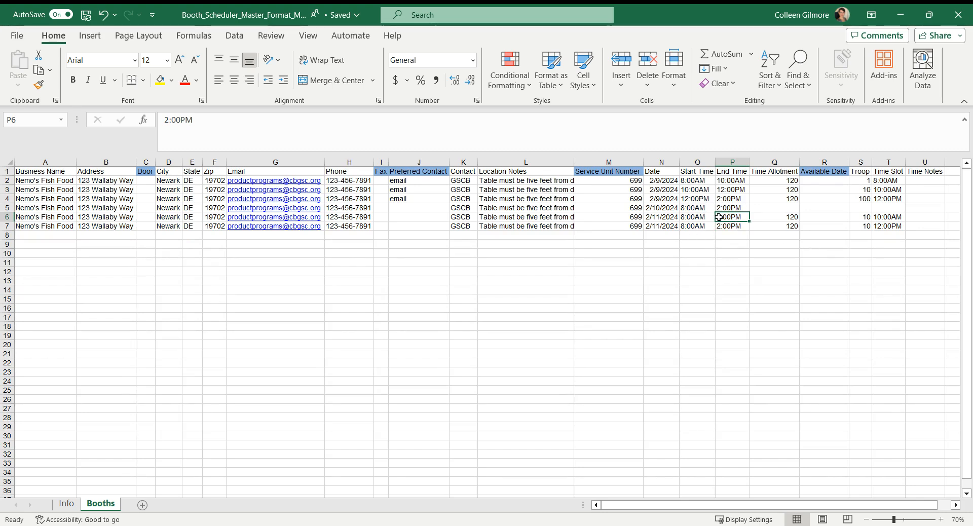
pyautogui.write('12:00PM')
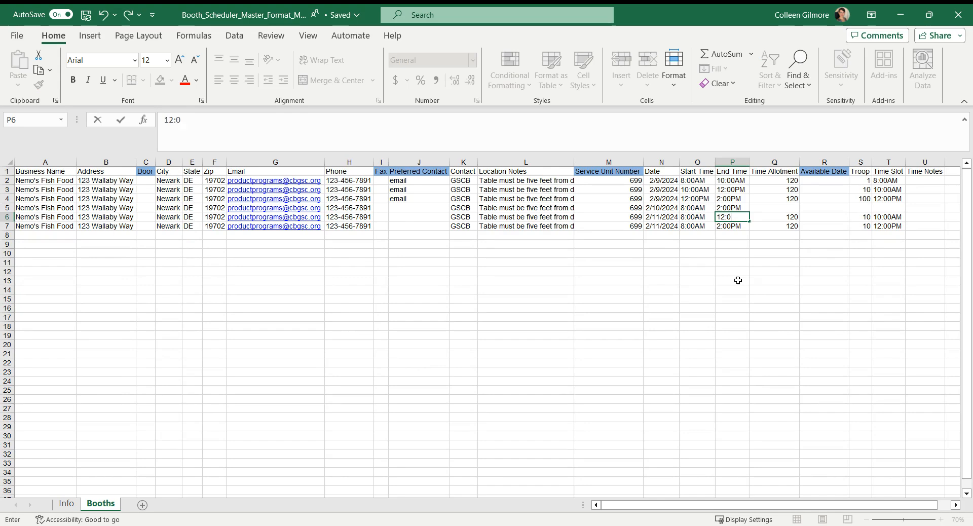
pyautogui.press('Return')
# - Set the Start Time of the 2/11/2024 booth in row 7 to 12:00PM
pyautogui.press('Left')
pyautogui.press('Left')
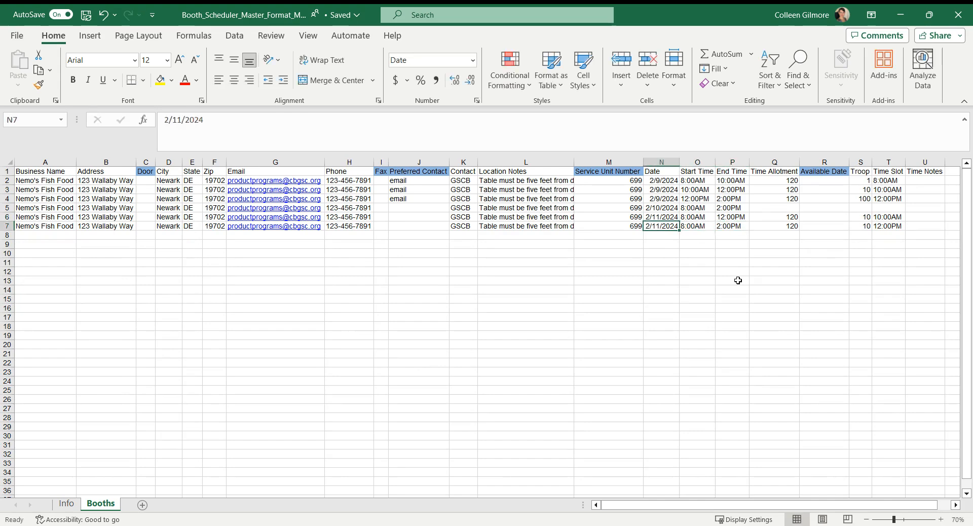
pyautogui.press('Right')
pyautogui.write('12:00PM')
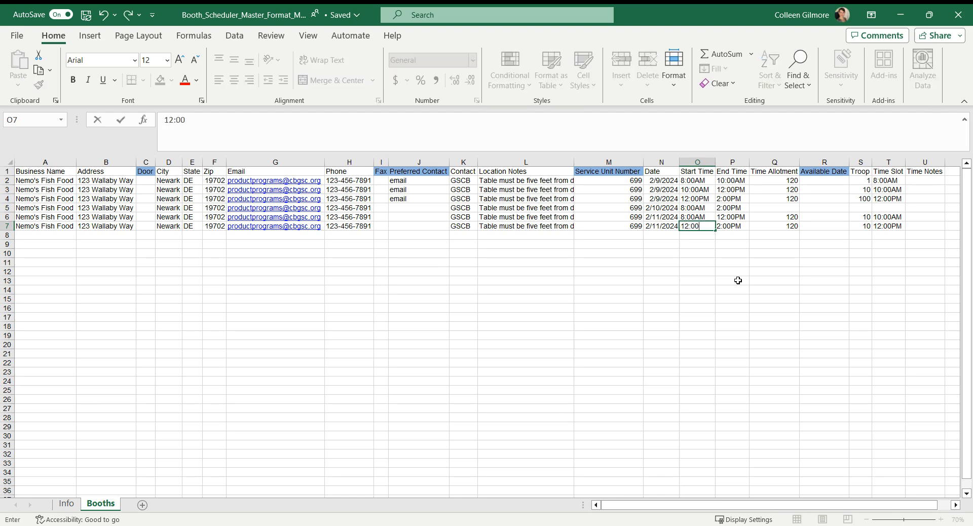
pyautogui.press('Tab')
# - Check the Time Allotment and Time Slot cells of the 2/11/2024 booths in rows 6 and 7
pyautogui.press('Right')
pyautogui.press('Up')
pyautogui.press('Up')
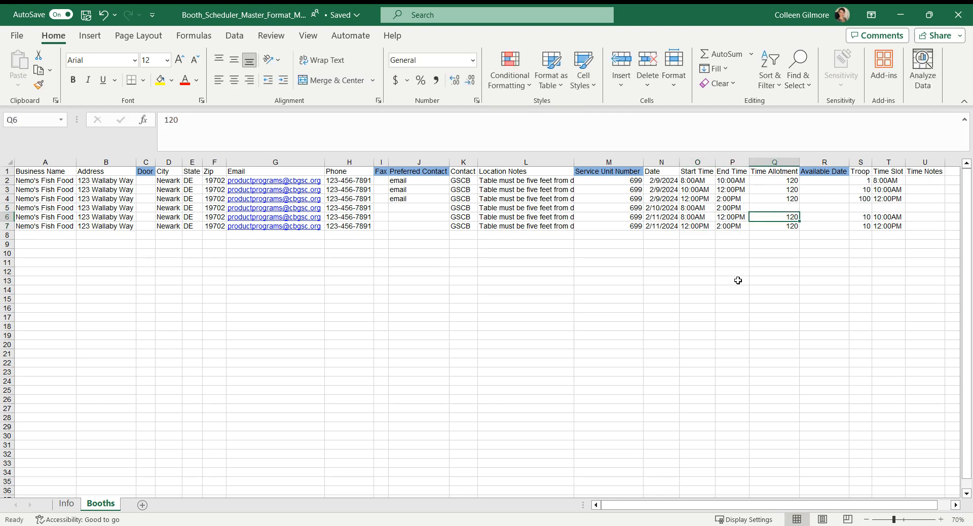
pyautogui.press('Right')
pyautogui.press('Right')
pyautogui.press('Right')
pyautogui.press('Down')
pyautogui.press('Down')
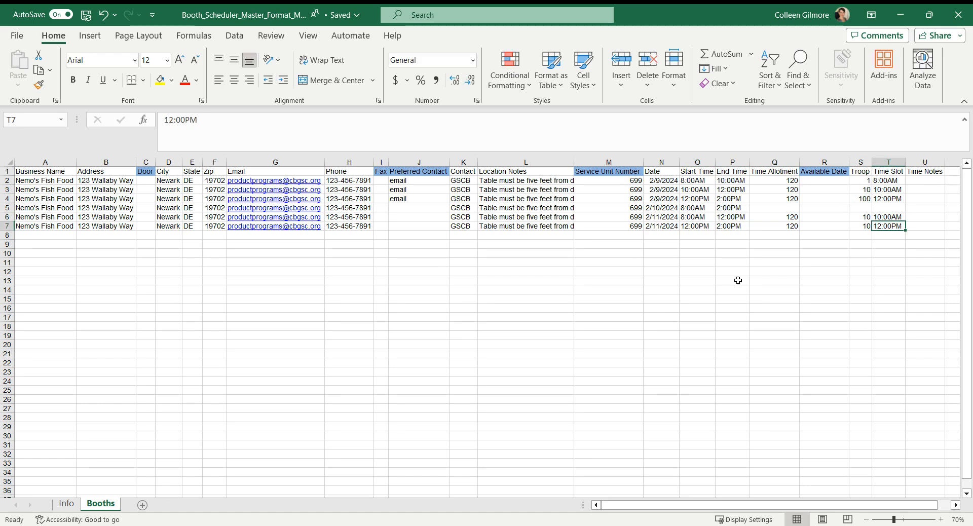
# - Compare the Start Time and End Time of the two 2/11/2024 booths in rows 6 and 7
pyautogui.press('Left')
pyautogui.press('Left')
pyautogui.press('Left')
pyautogui.press('Left')
pyautogui.press('Left')
pyautogui.press('Up')
pyautogui.press('Right')
pyautogui.press('Right')
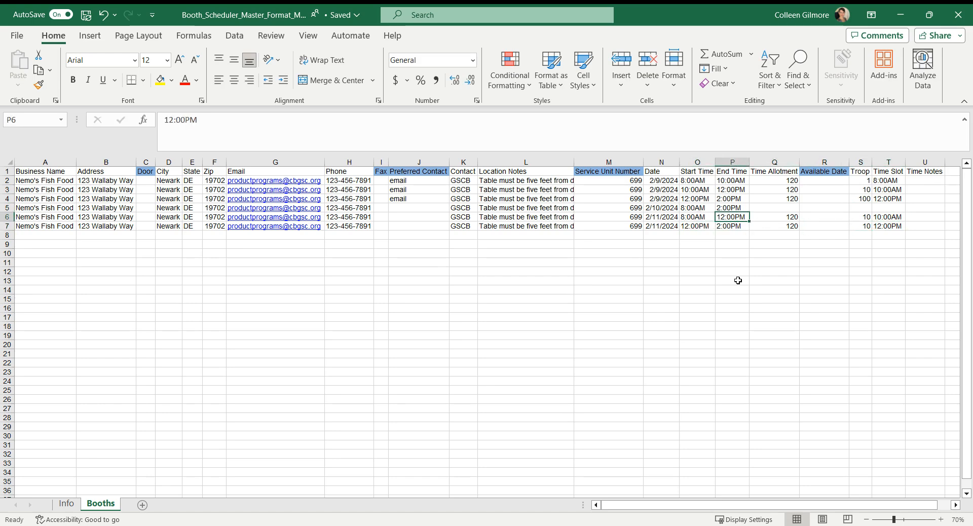
pyautogui.press('Down')
pyautogui.press('Left')
pyautogui.press('Left')
pyautogui.press('Up')
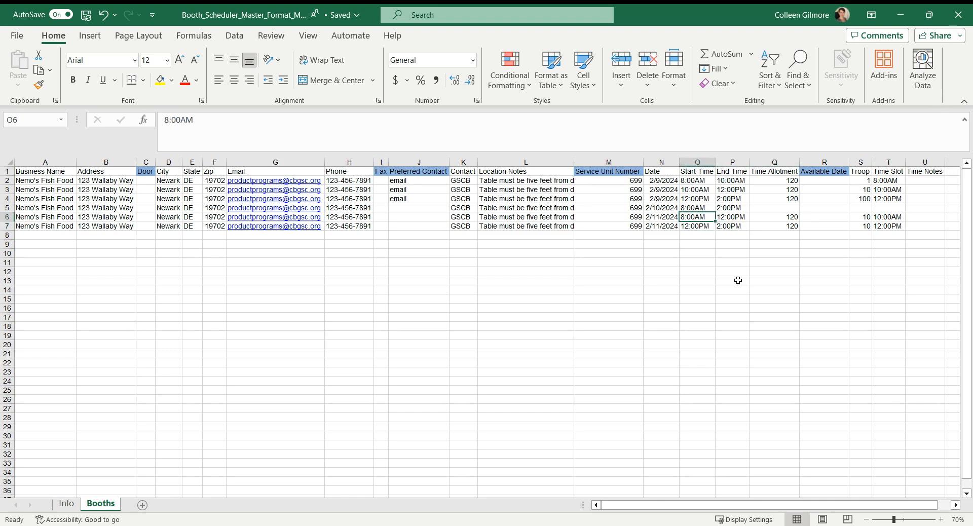
pyautogui.press('Right')
pyautogui.press('Right')
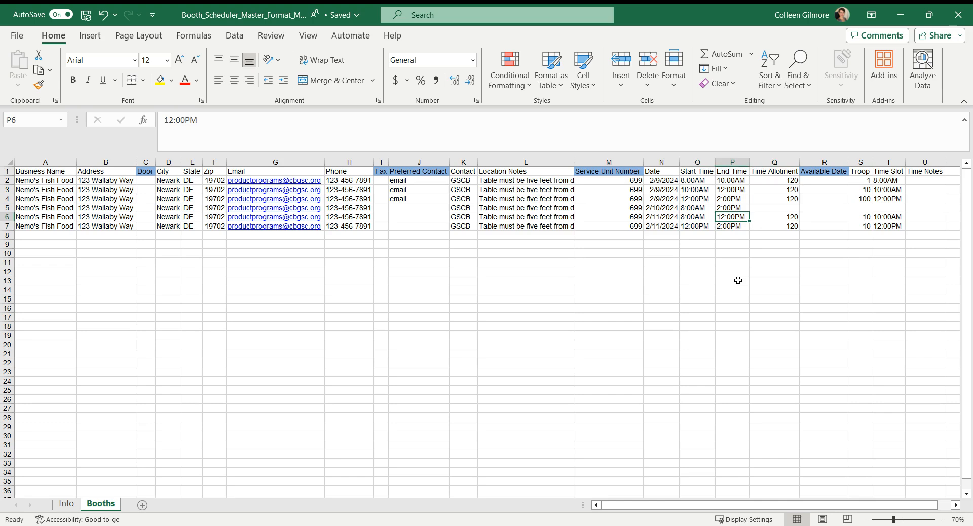
pyautogui.press('Left')
pyautogui.press('Left')
pyautogui.press('Right')
pyautogui.press('Right')
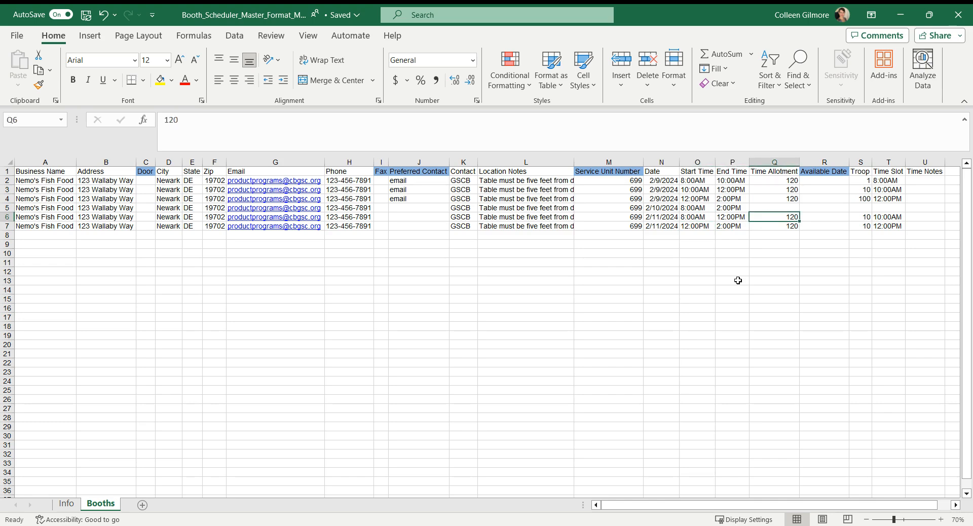
# - Examine the Date, Start Time and Time Notes cells of the two 2/11/2024 booth rows
pyautogui.press('Left')
pyautogui.press('Left')
pyautogui.press('Down')
pyautogui.press('Left')
pyautogui.press('Up')
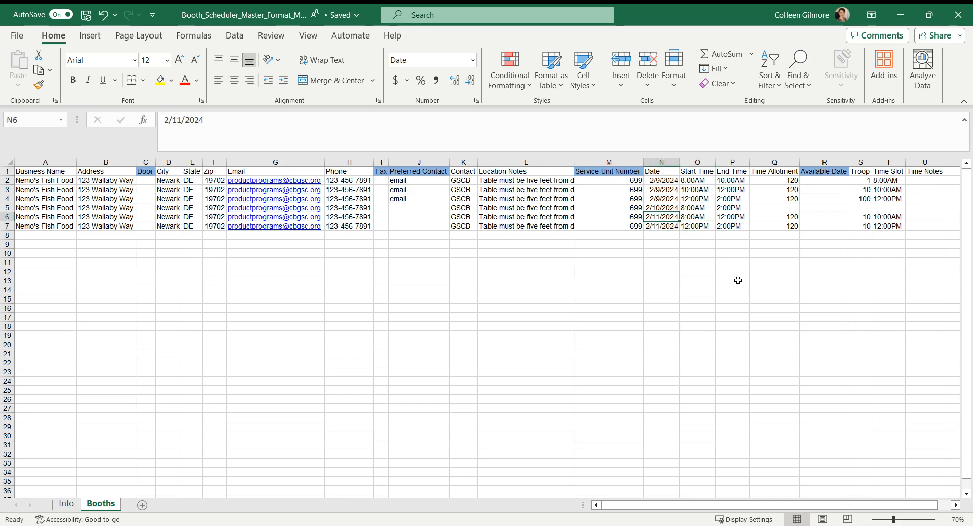
pyautogui.press('Down')
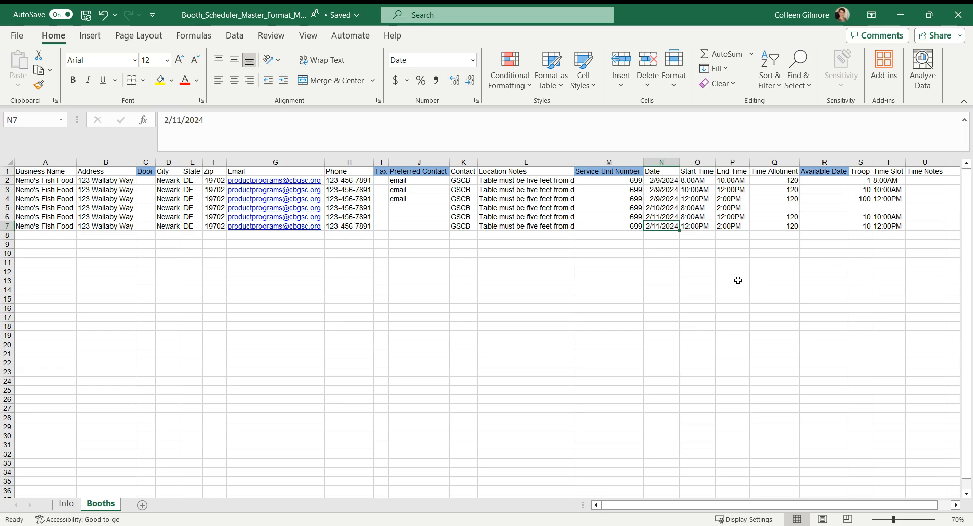
pyautogui.press('Down')
pyautogui.click(707, 219)
pyautogui.click(924, 215)
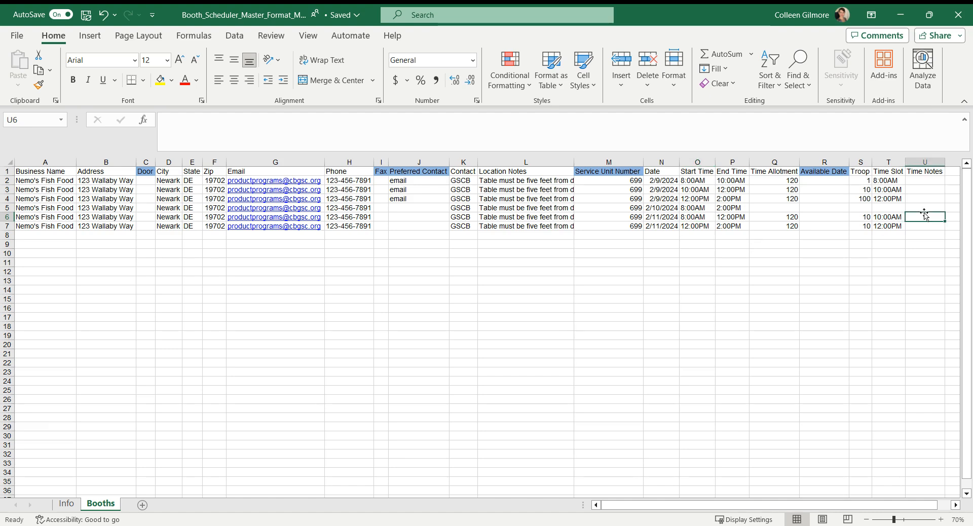
# - Review the completed booth table from the Business Name column through Time Notes, down to row 7
pyautogui.hotkey('ctrl', 'Home')
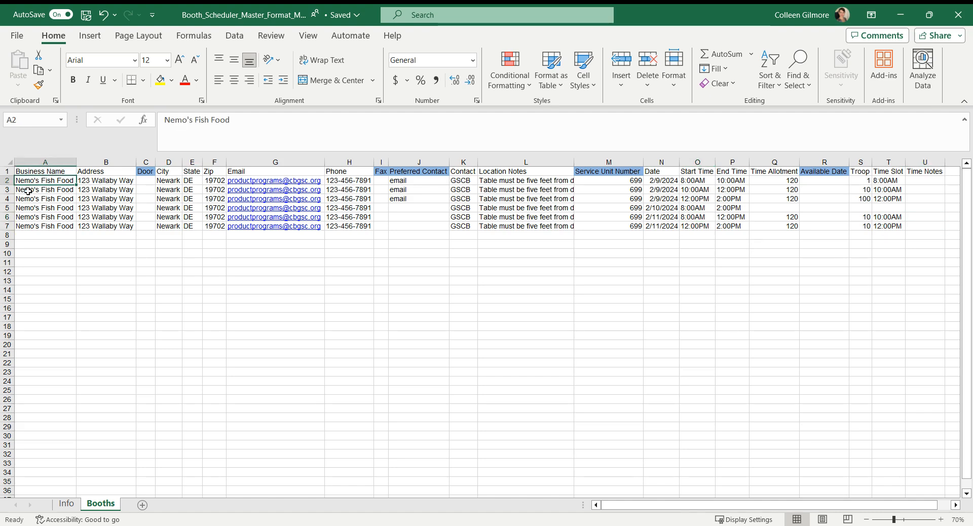
pyautogui.moveTo(29, 183); pyautogui.dragTo(36, 208)
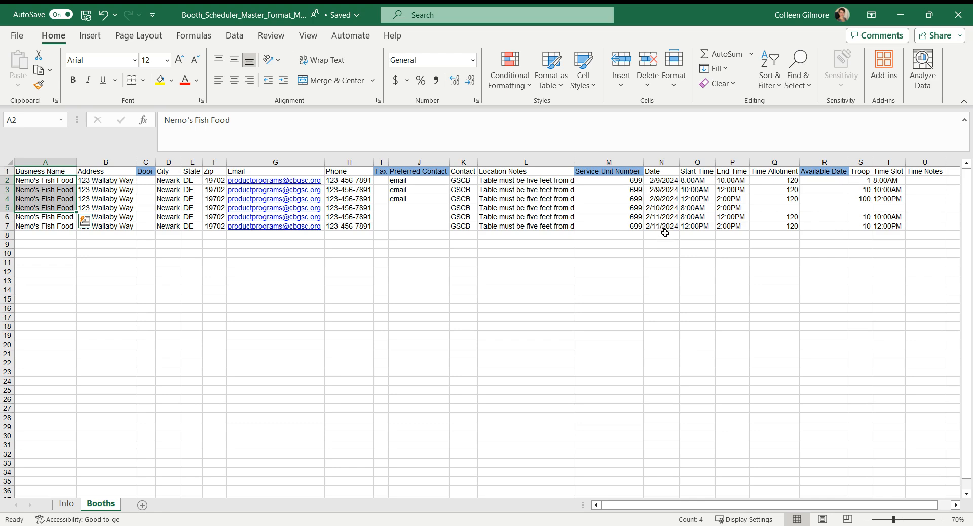
pyautogui.click(619, 216)
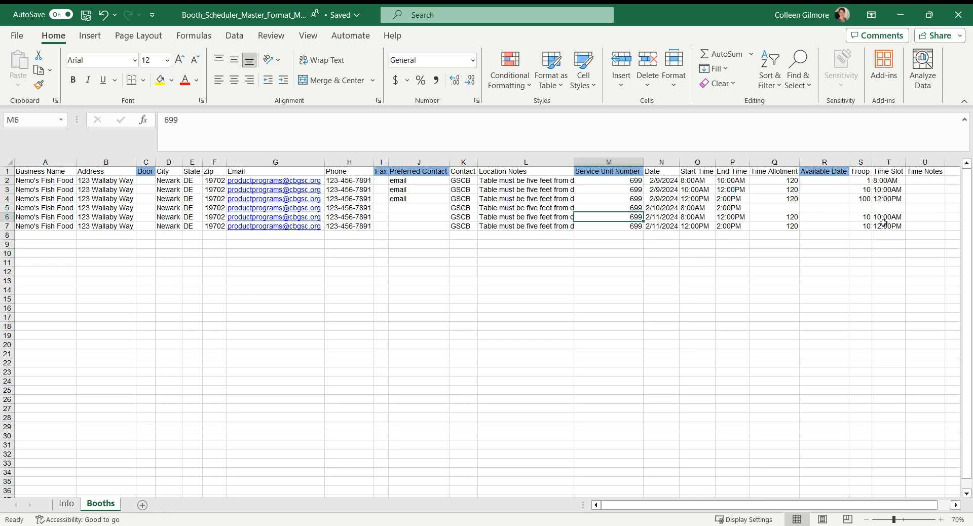
pyautogui.click(913, 229)
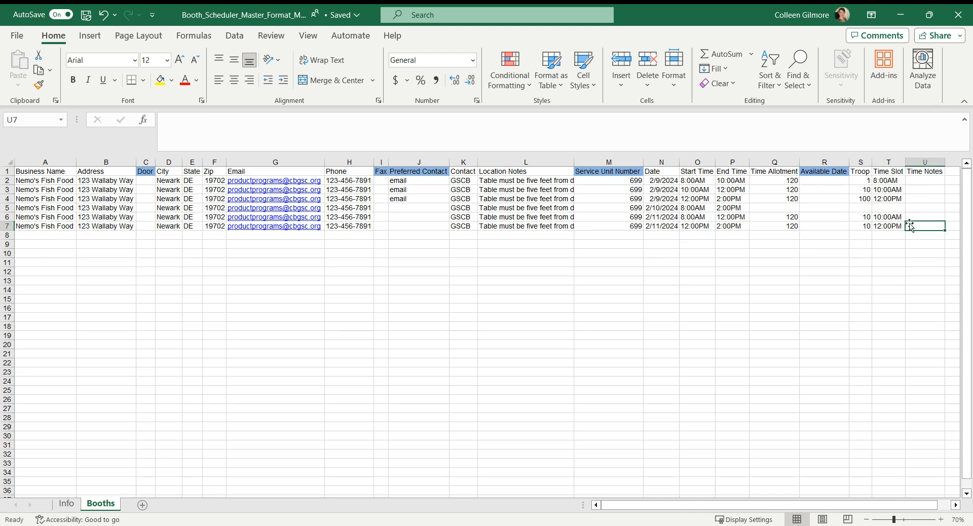
pyautogui.moveTo(911, 226); pyautogui.dragTo(30, 172)
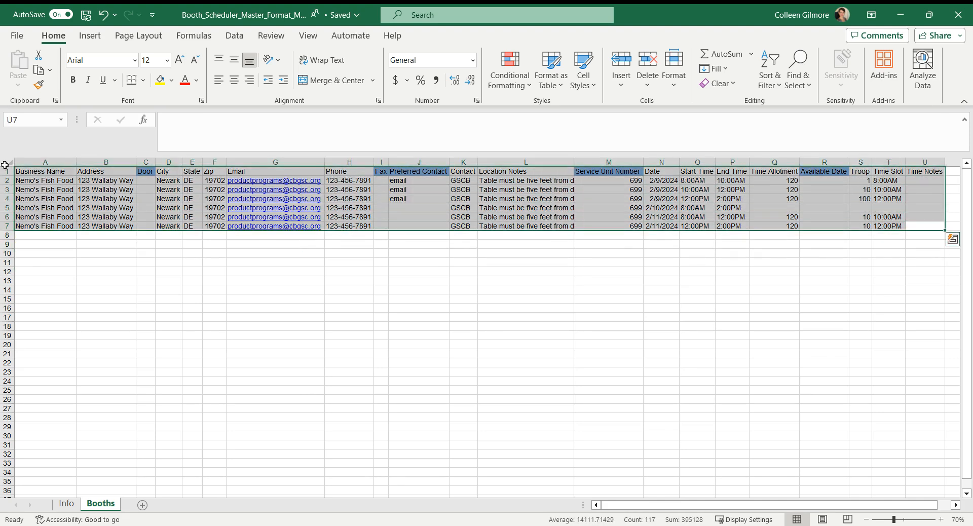
pyautogui.click(37, 179)
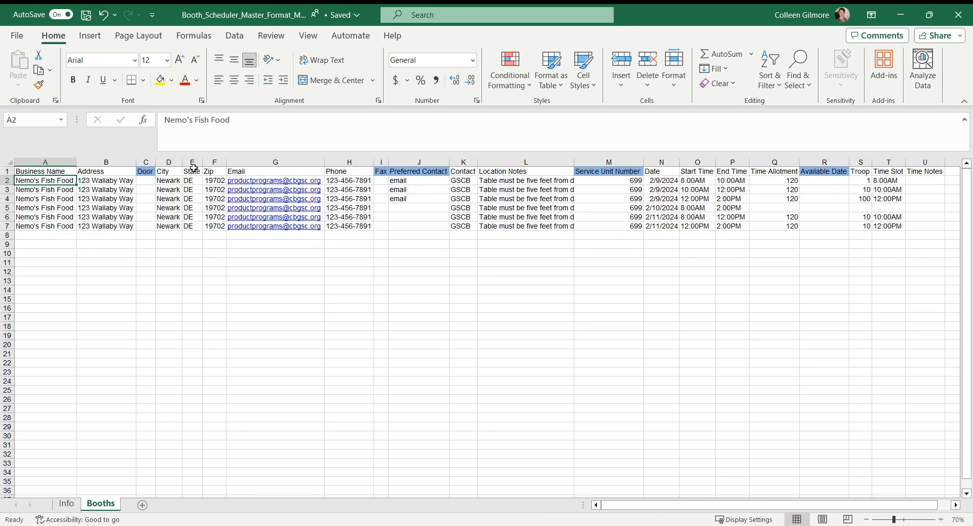
pyautogui.click(146, 198)
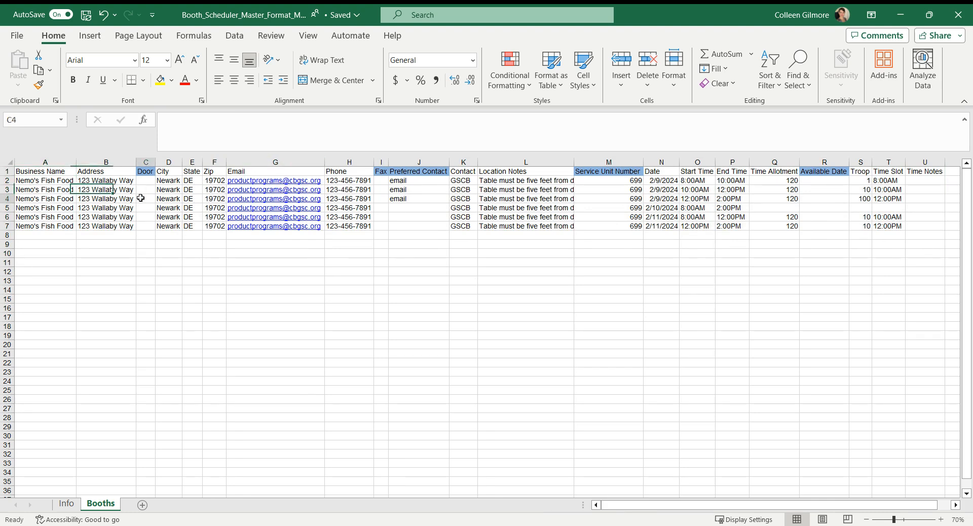